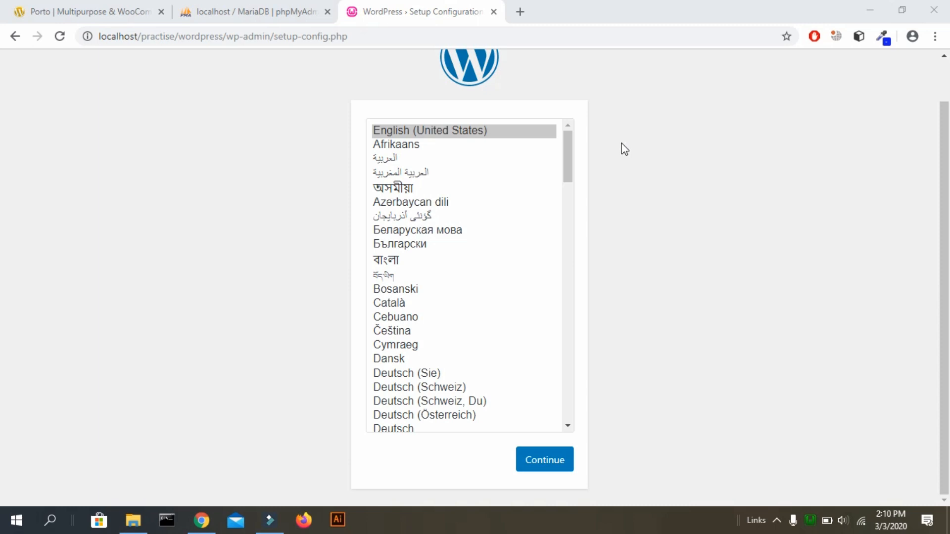
Keep English (United States) as the WordPress setup language and continue to the welcome page.
drag(948, 185, 943, 232)
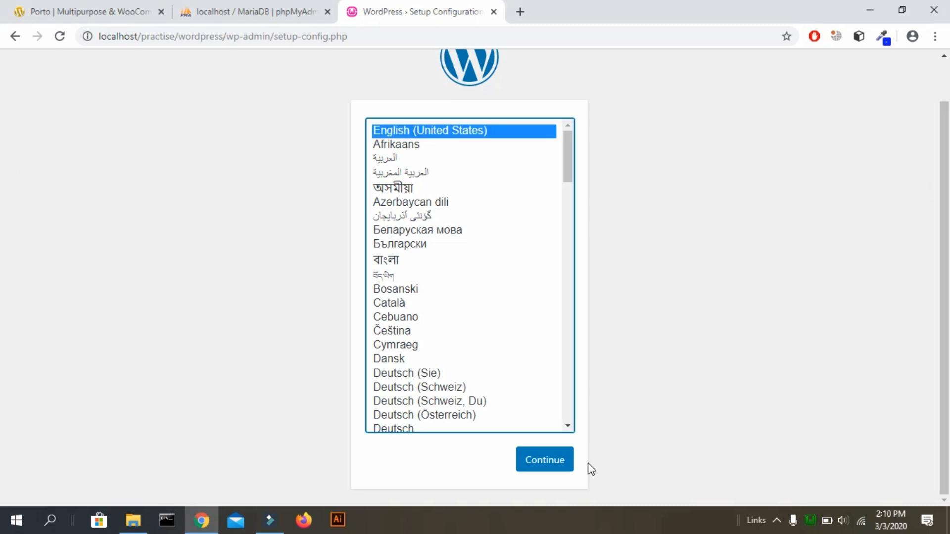
click(559, 470)
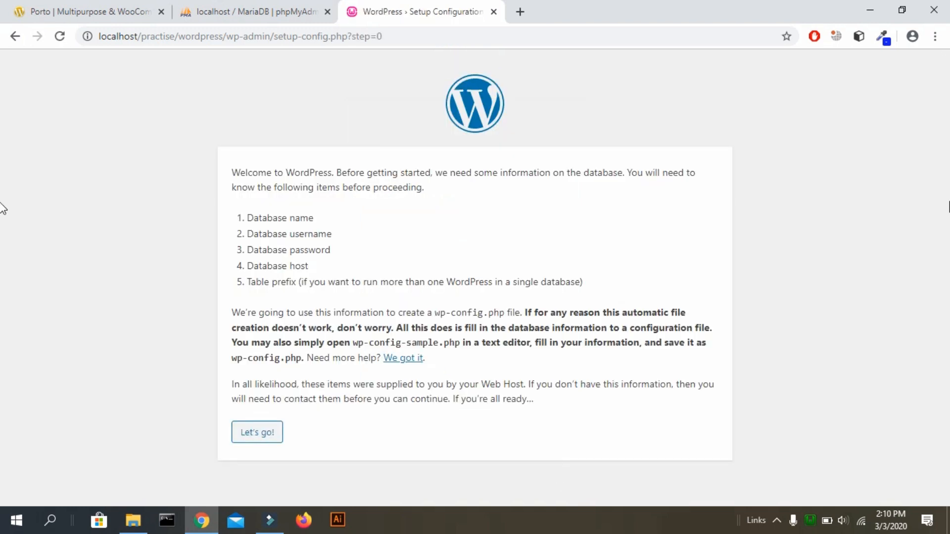
Create an empty database named 'business' in phpMyAdmin, then return to the WordPress setup tab.
click(233, 4)
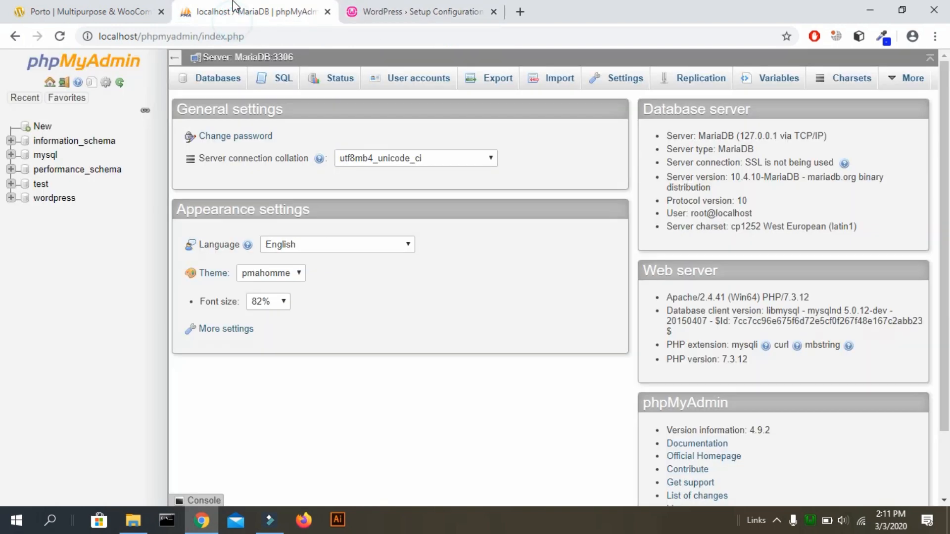
click(40, 127)
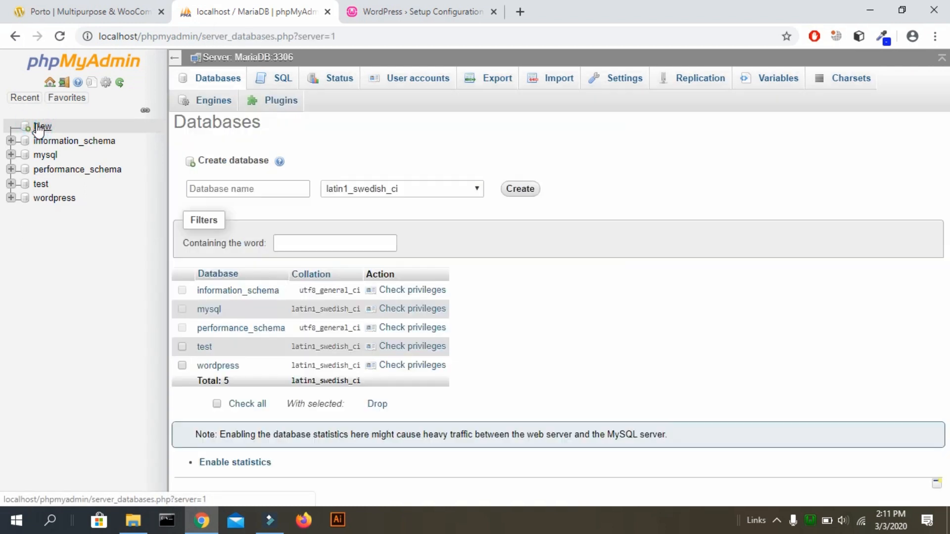
click(226, 190)
text(wo)
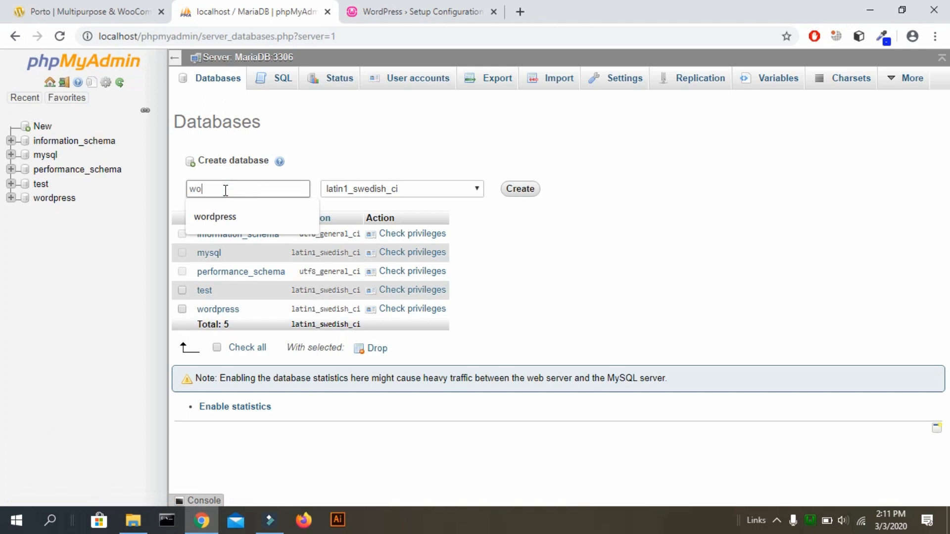
key(BackSpace)
key(BackSpace)
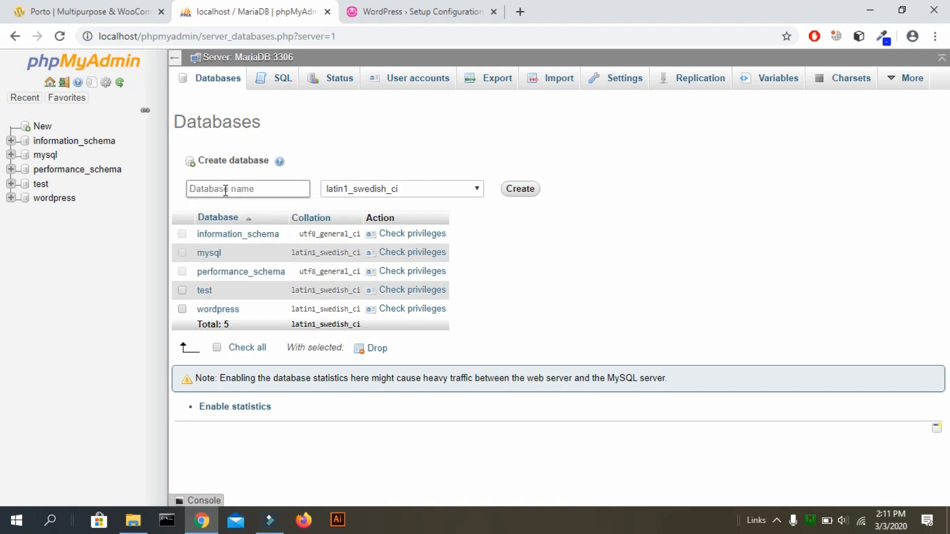
text(business)
click(526, 196)
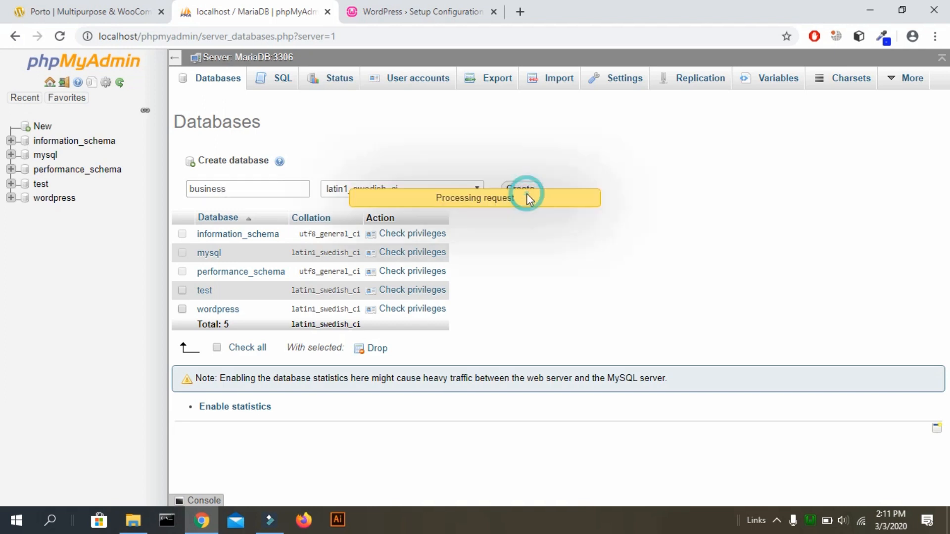
click(419, 12)
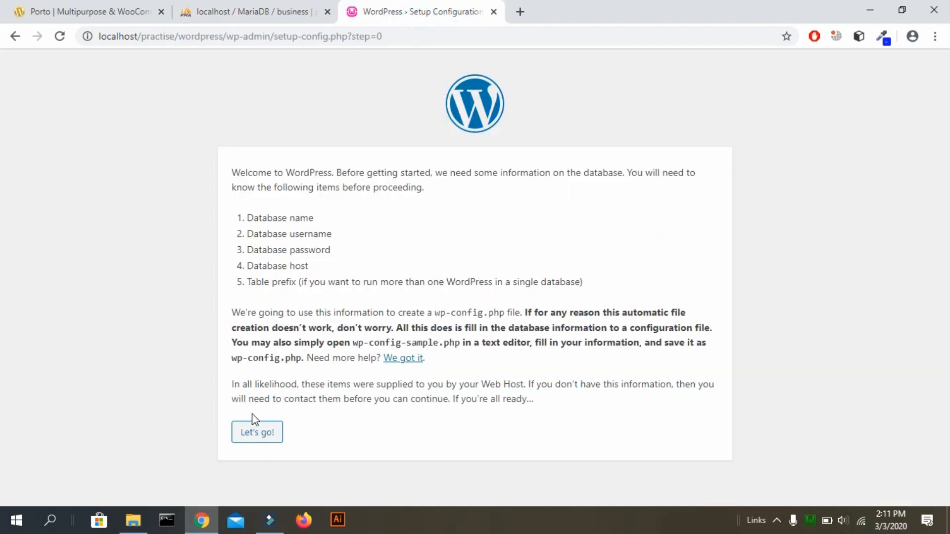
Replace the default database name with 'business', copied from phpMyAdmin.
click(252, 435)
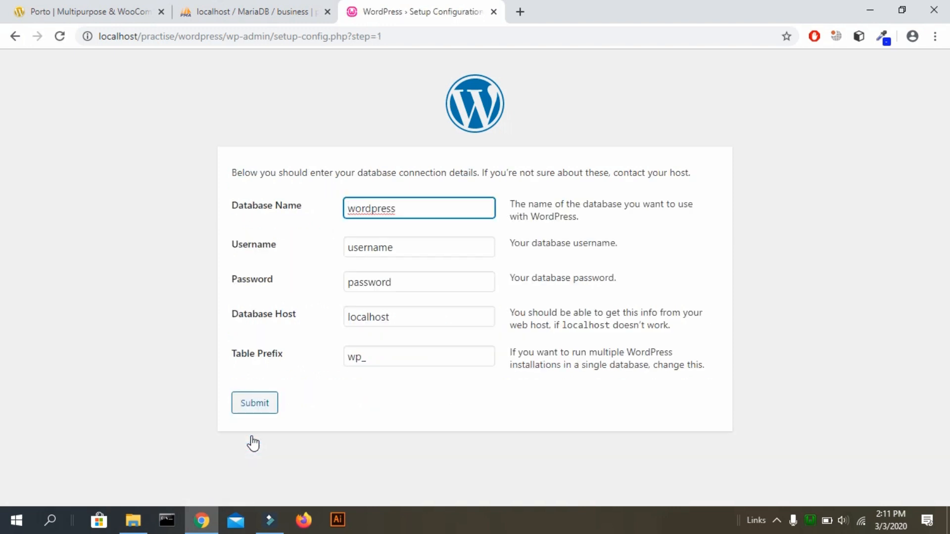
double_click(417, 213)
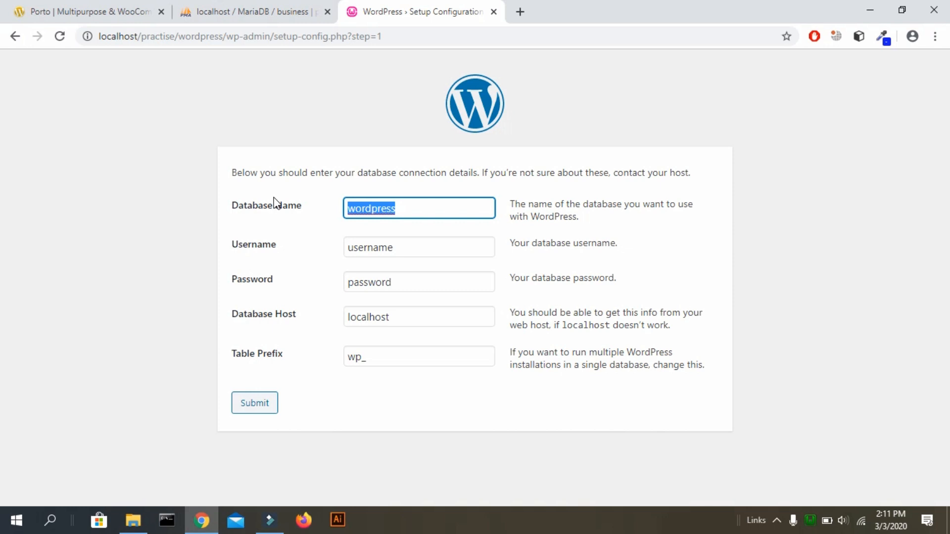
click(283, 11)
drag(79, 141, 32, 144)
key(ctrl+c)
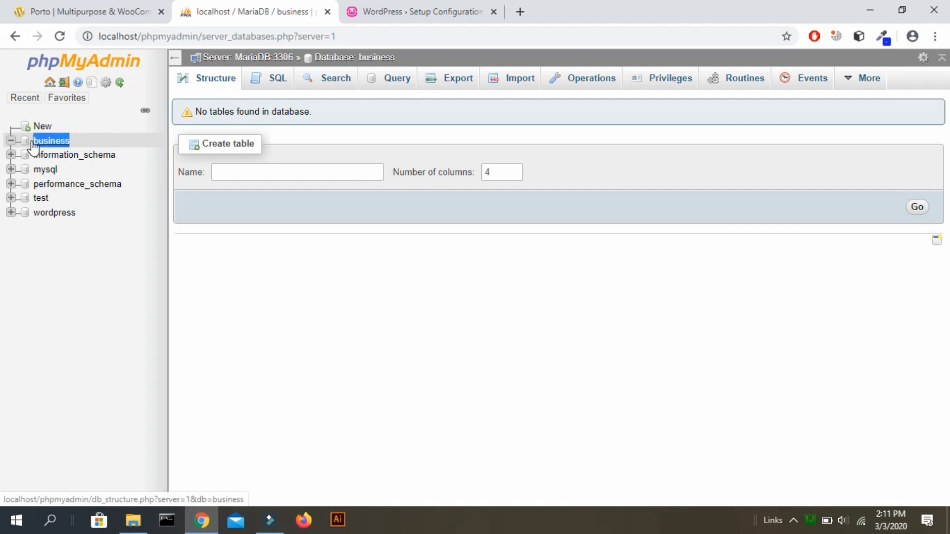
click(427, 11)
text(v)
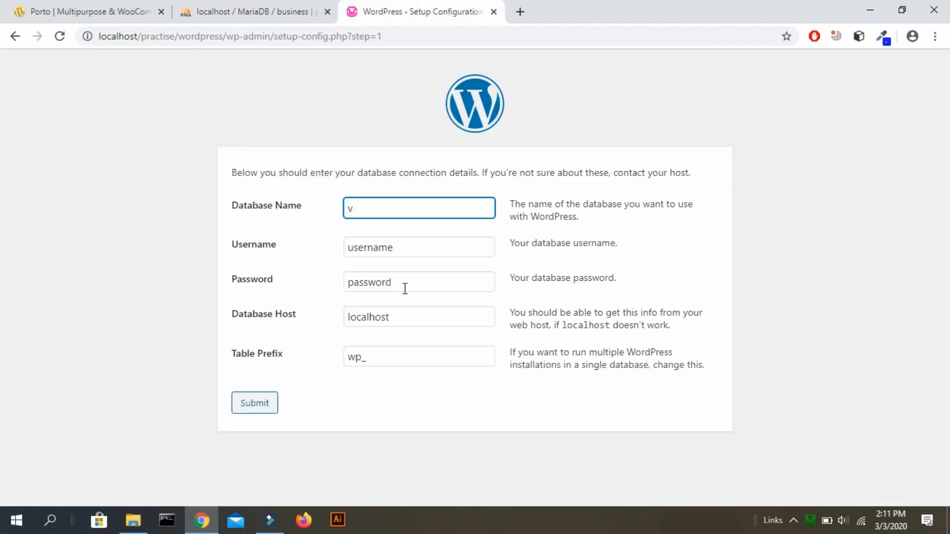
key(ctrl+v)
Set username root with an empty password, submit, and start the installation.
double_click(418, 246)
text(root)
key(Tab)
key(BackSpace)
click(261, 413)
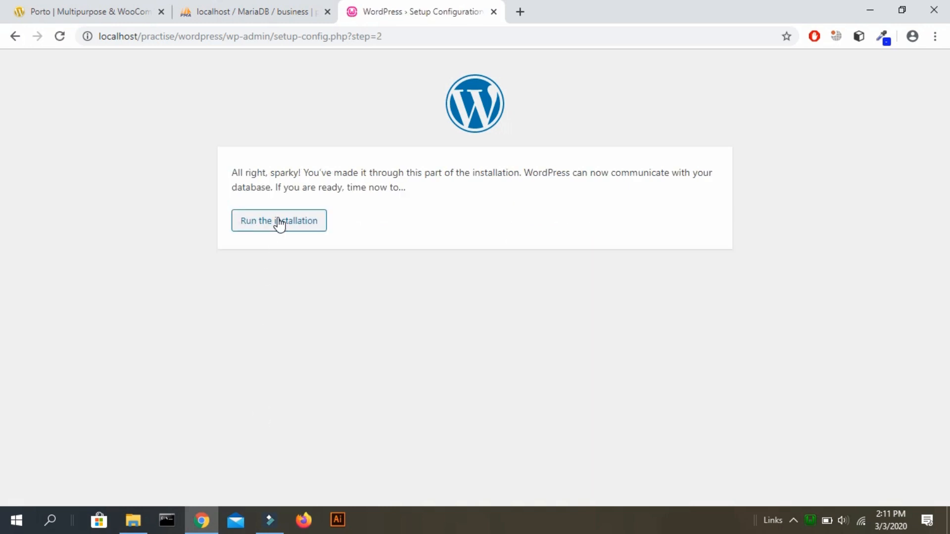
click(279, 221)
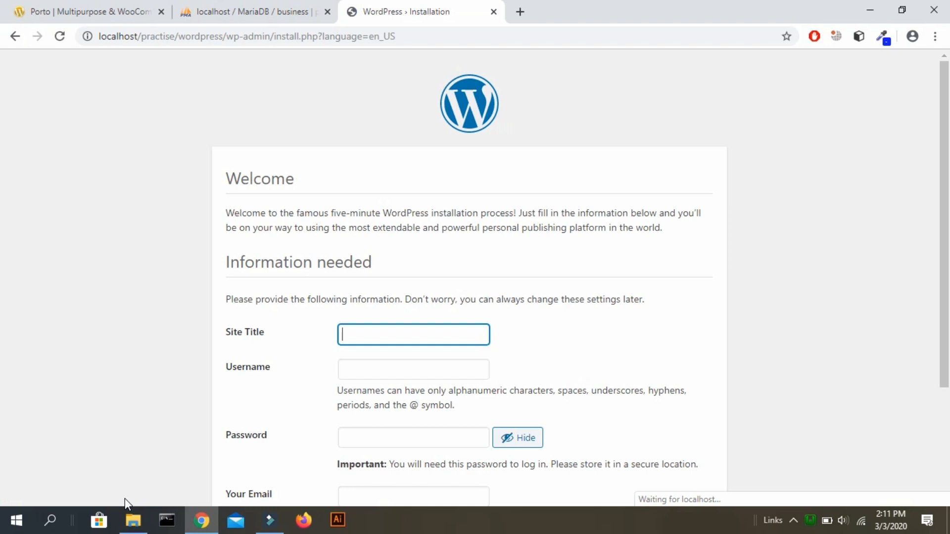
Enter the site title 'Business.com || Find it, Love it,But it.'.
scroll(759, 206, down, 2)
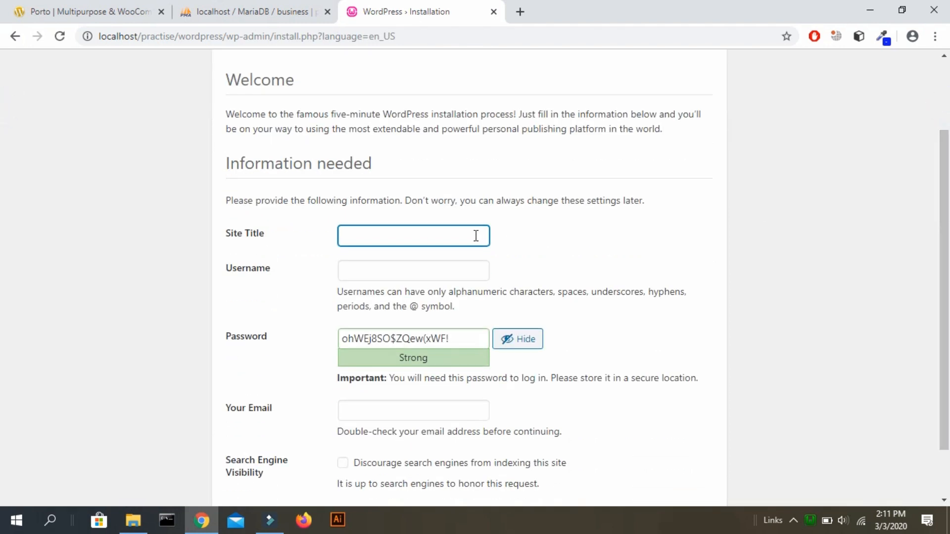
text(Business W)
key(BackSpace)
text(com)
text( })
text(| Find)
text( it, )
text(Lov)
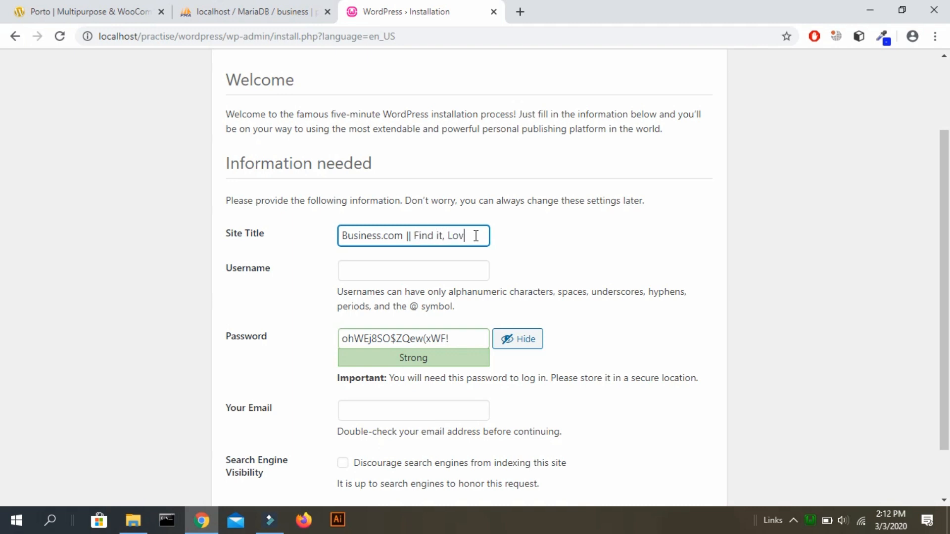
text(e it, B)
key(BackSpace)
text(N)
key(BackSpace)
text(But it/)
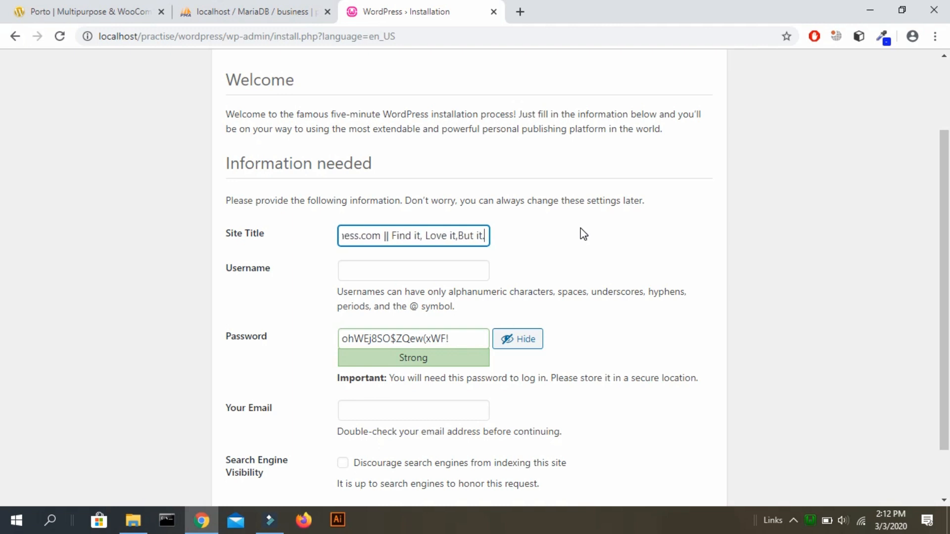
Enter the admin username and password, and confirm use of the weak password.
key(Tab)
key(Tab)
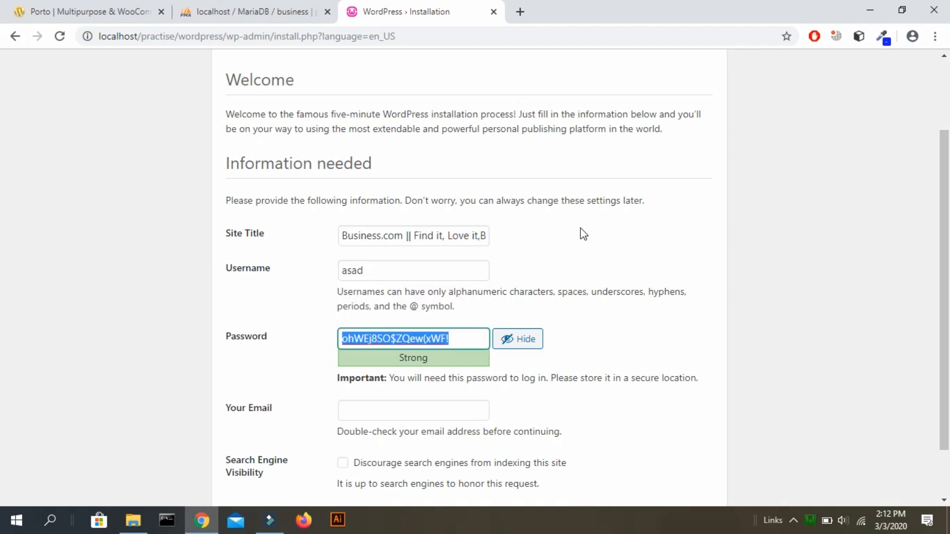
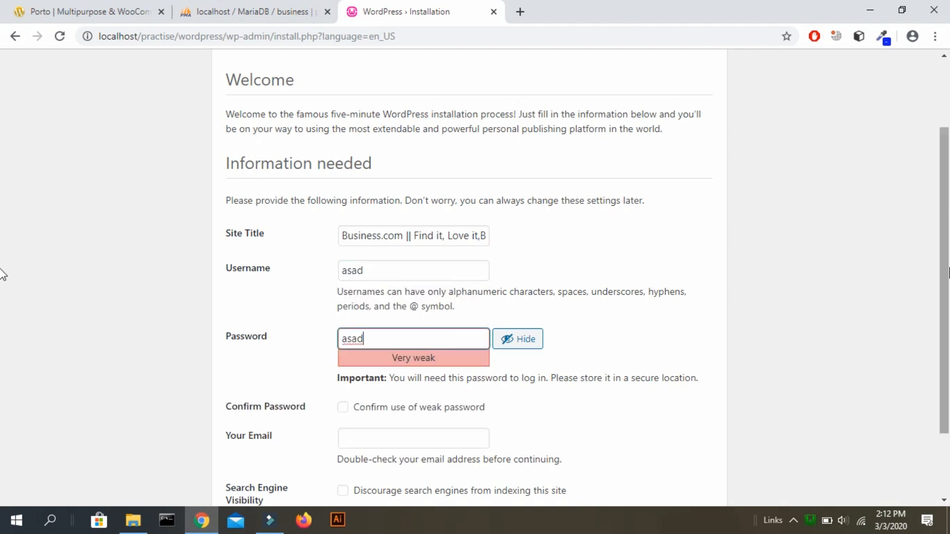
scroll(5, 267, down, 2)
click(346, 325)
click(343, 322)
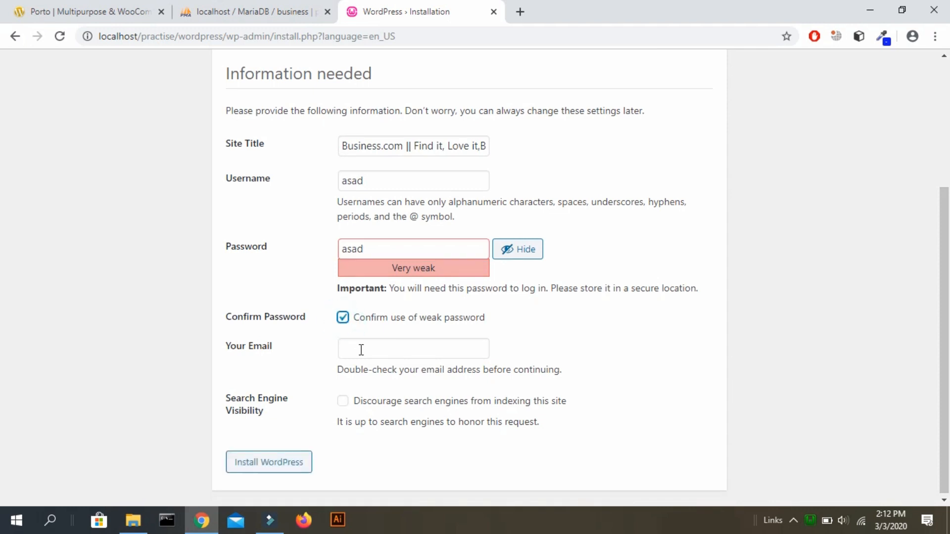
Fill in the admin e-mail, discourage search engines, and install WordPress.
click(360, 349)
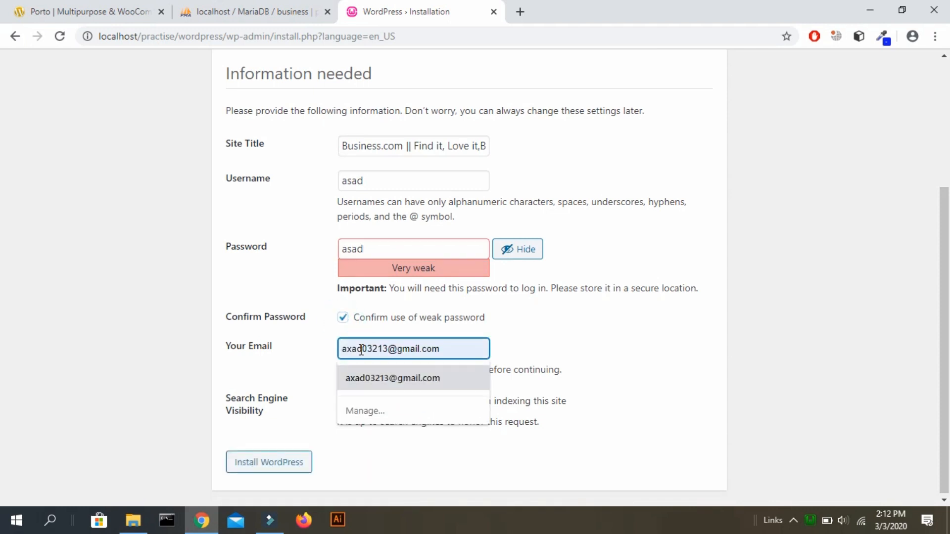
click(406, 385)
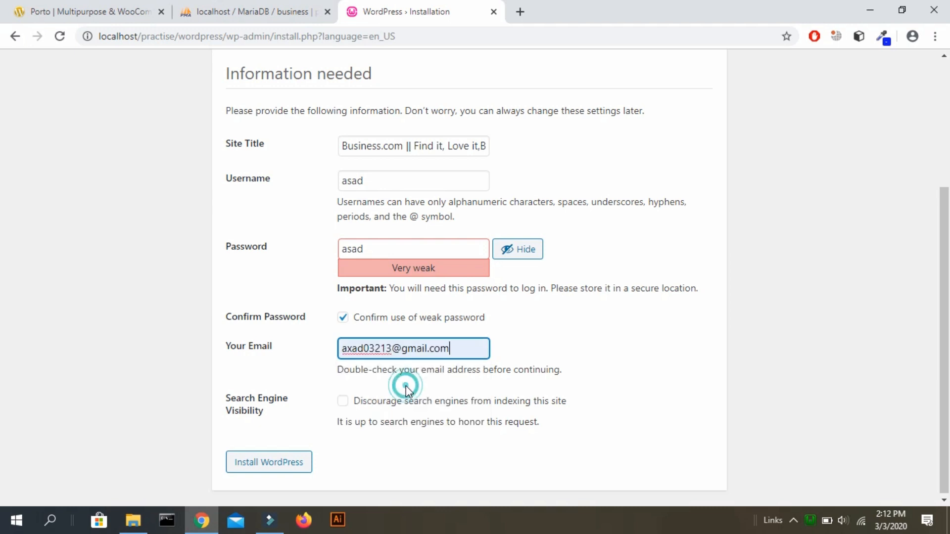
click(348, 403)
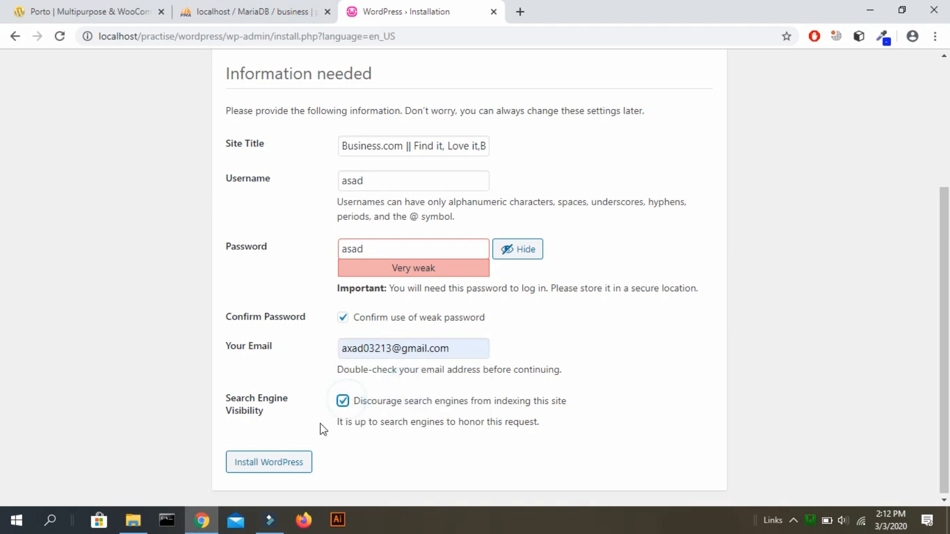
click(268, 465)
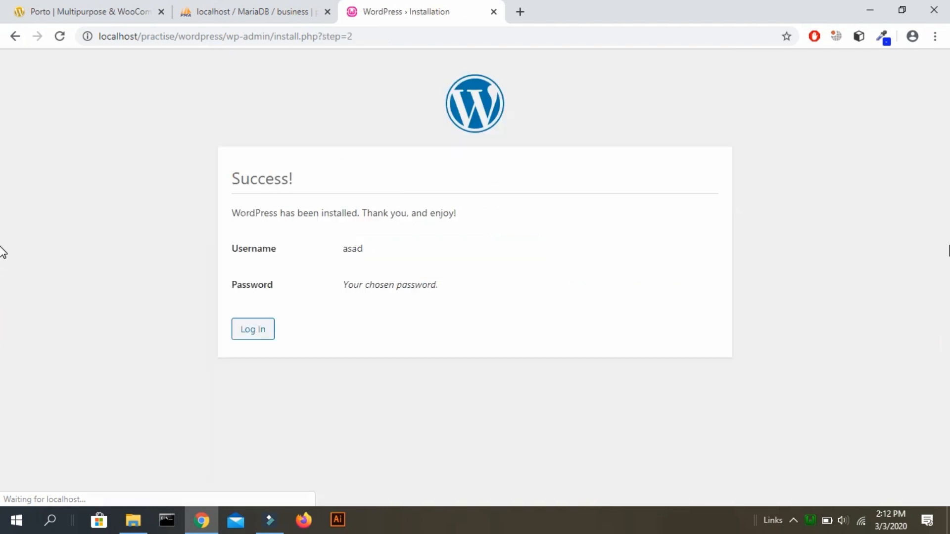
Log in with the new admin username and password to reach the Dashboard.
click(238, 335)
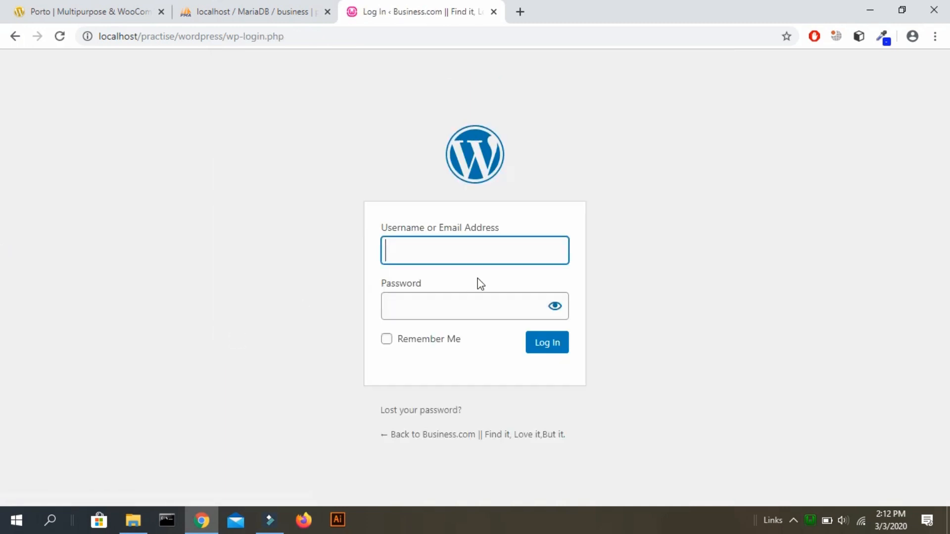
key(Tab)
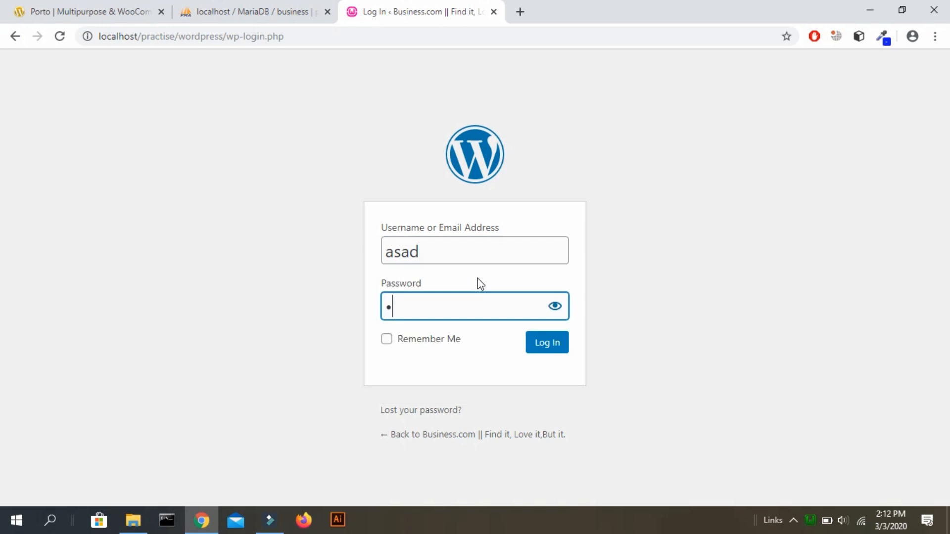
key(Return)
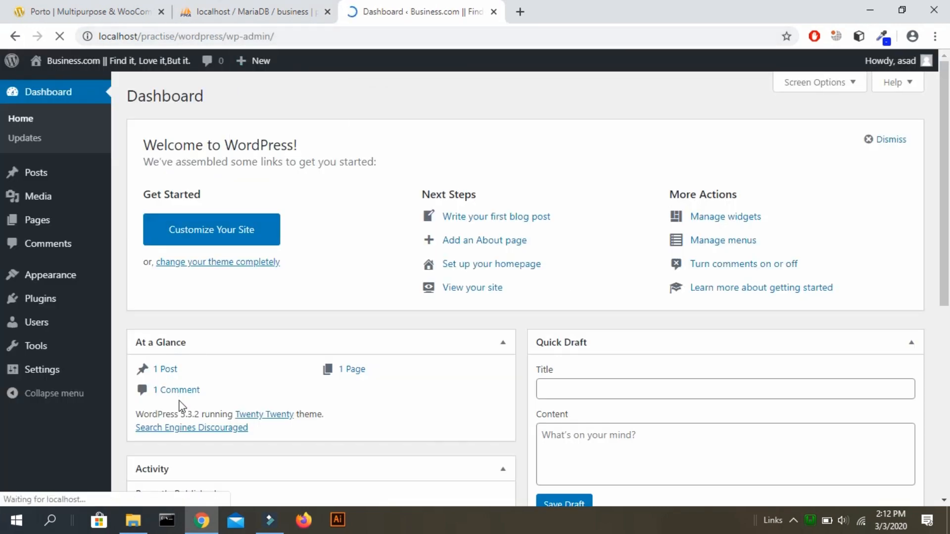
click(130, 529)
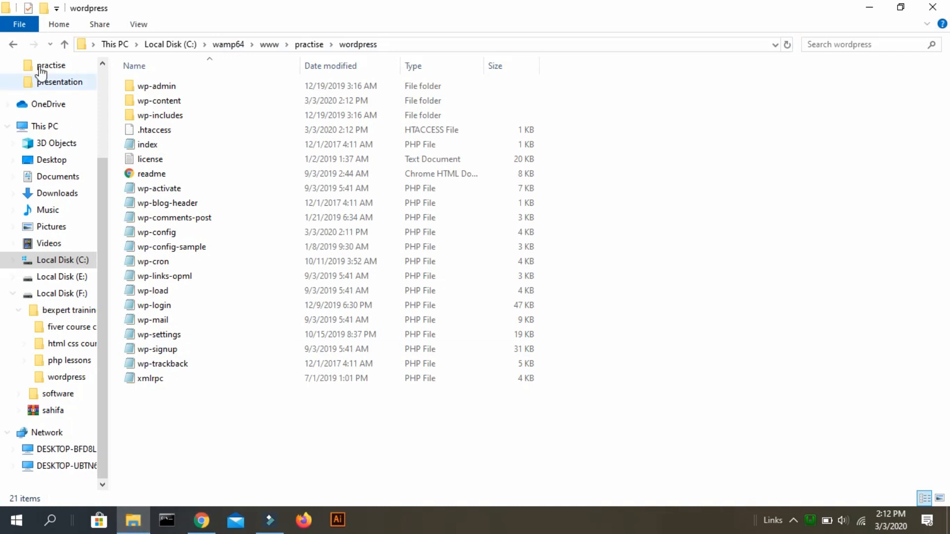
Select the downloaded Porto theme archive in Downloads, then browse Local Disk (C:) and wamp64.
click(60, 193)
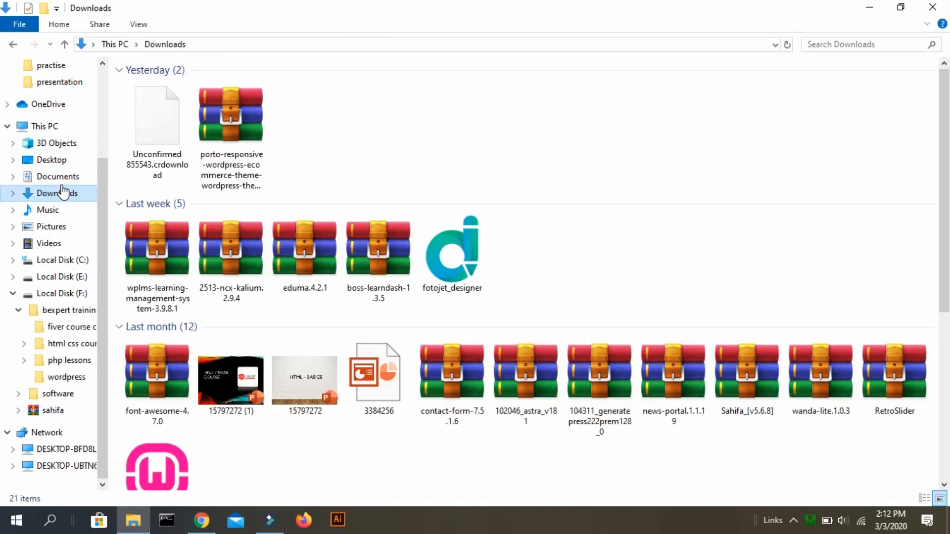
click(226, 117)
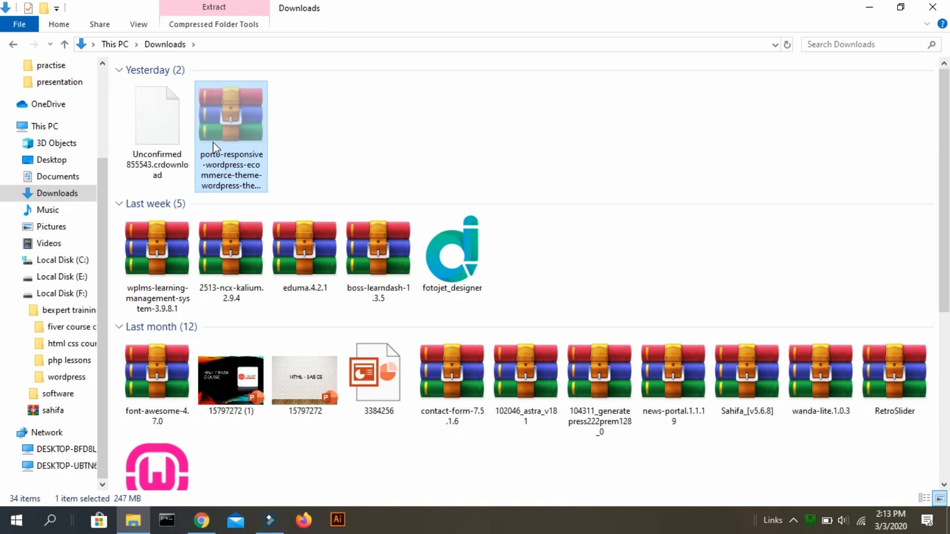
click(49, 127)
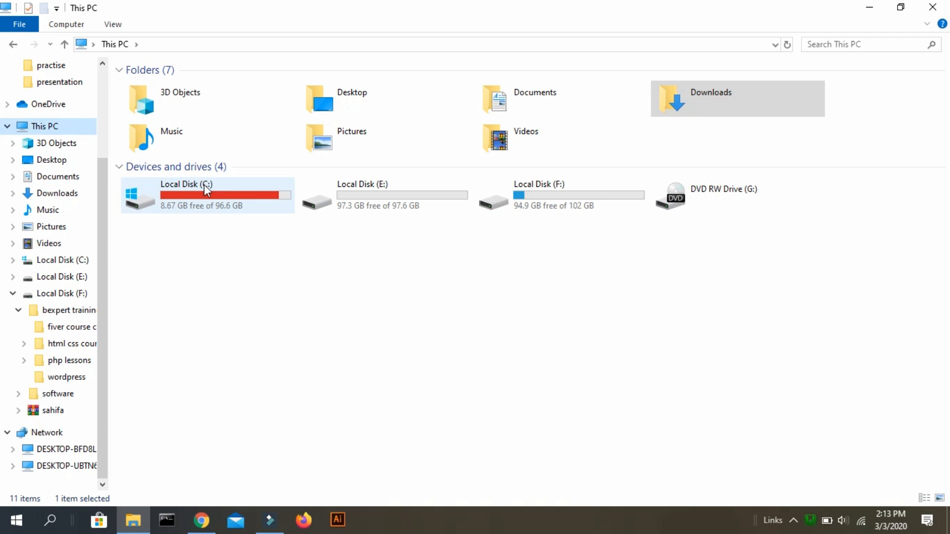
double_click(204, 185)
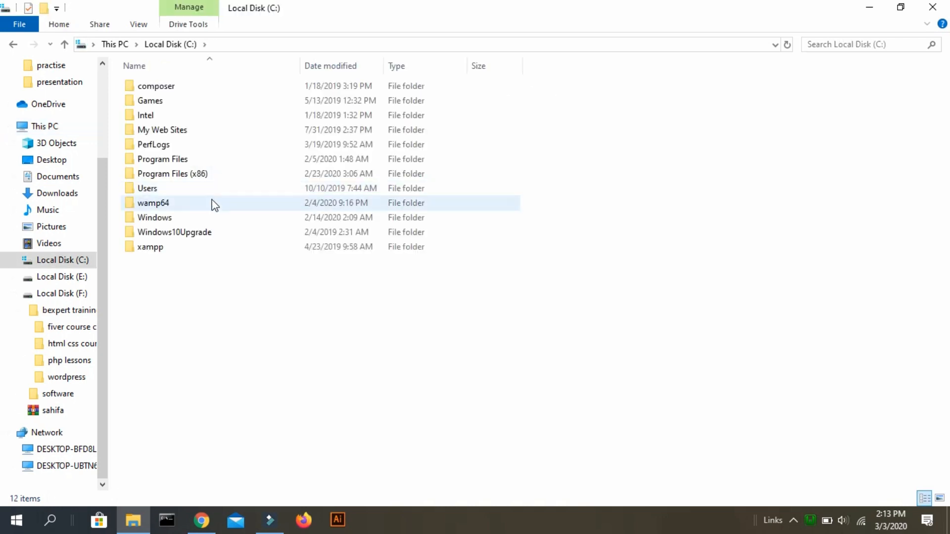
double_click(213, 203)
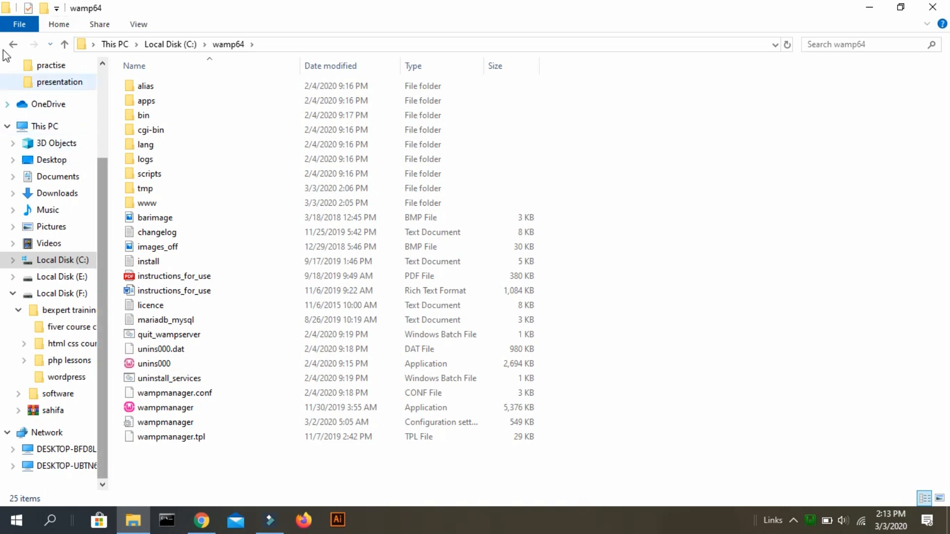
click(155, 43)
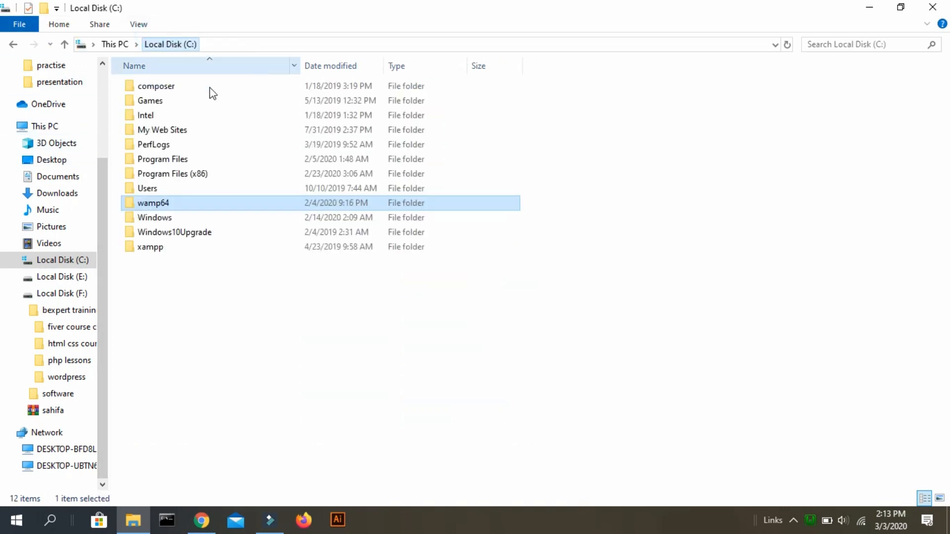
Create a new folder named 'check' on the Desktop.
click(58, 160)
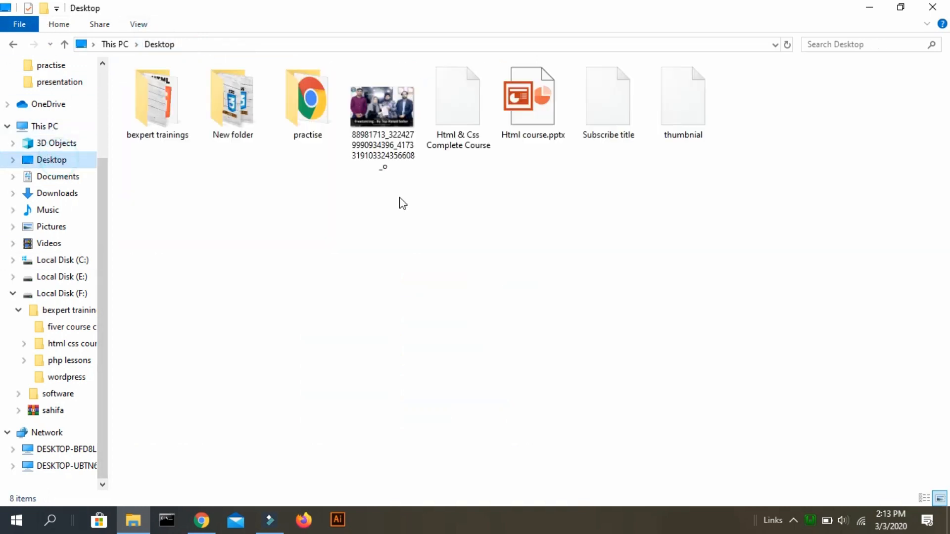
right_click(452, 228)
text(w)
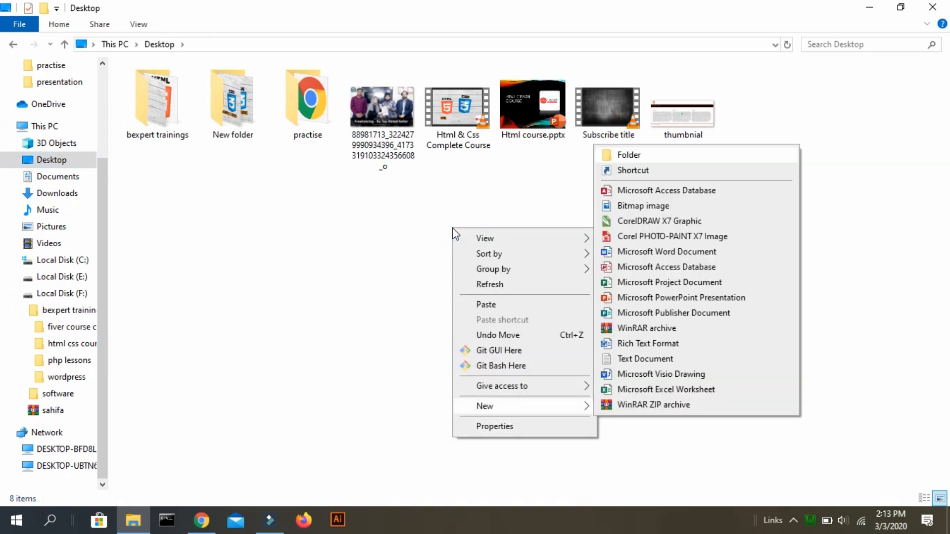
text(f)
text(check)
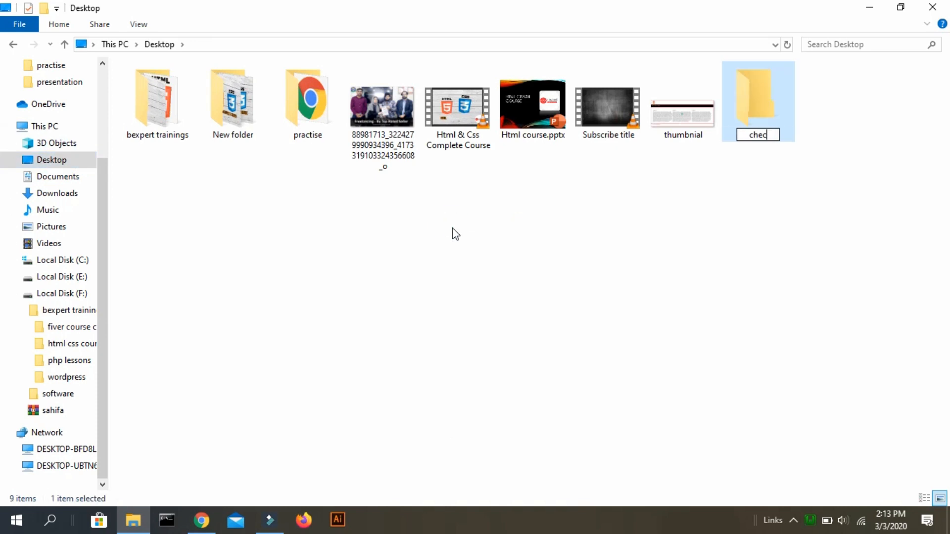
key(Return)
key(Return)
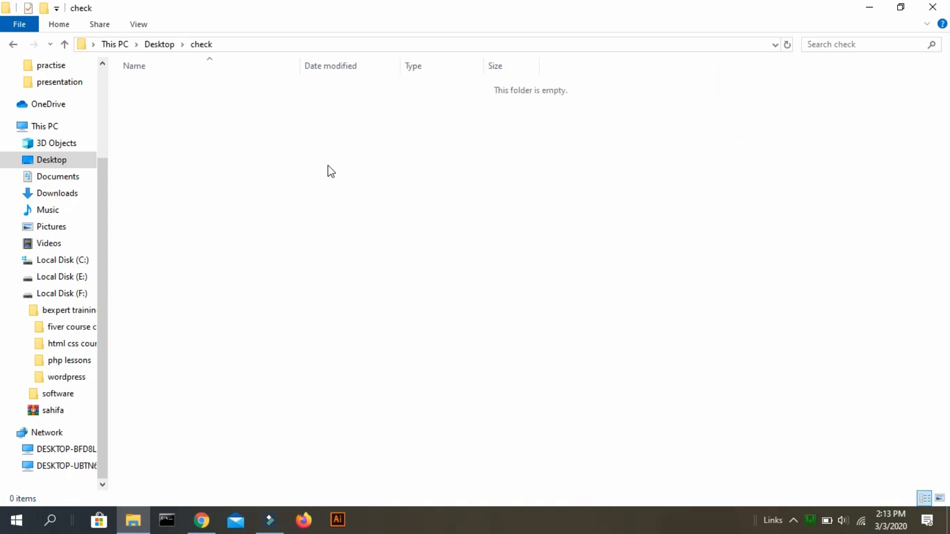
Paste the Porto theme archive into check and extract it there.
key(ctrl+v)
right_click(309, 91)
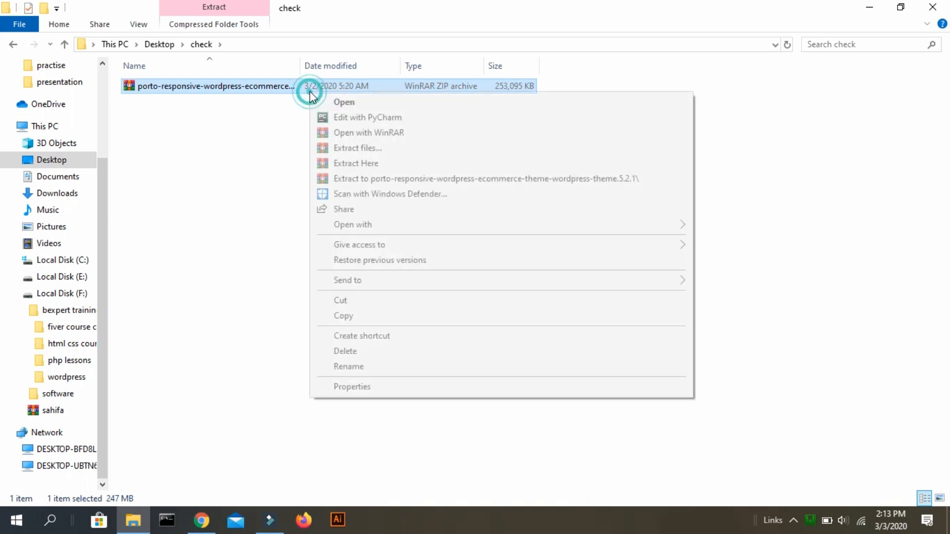
key(Down)
key(Down)
key(Down)
key(Down)
key(Down)
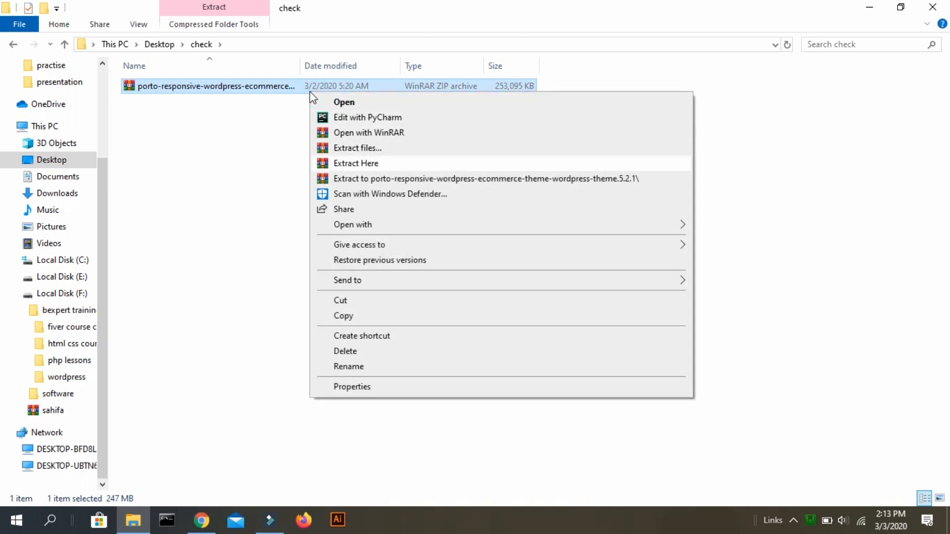
key(Return)
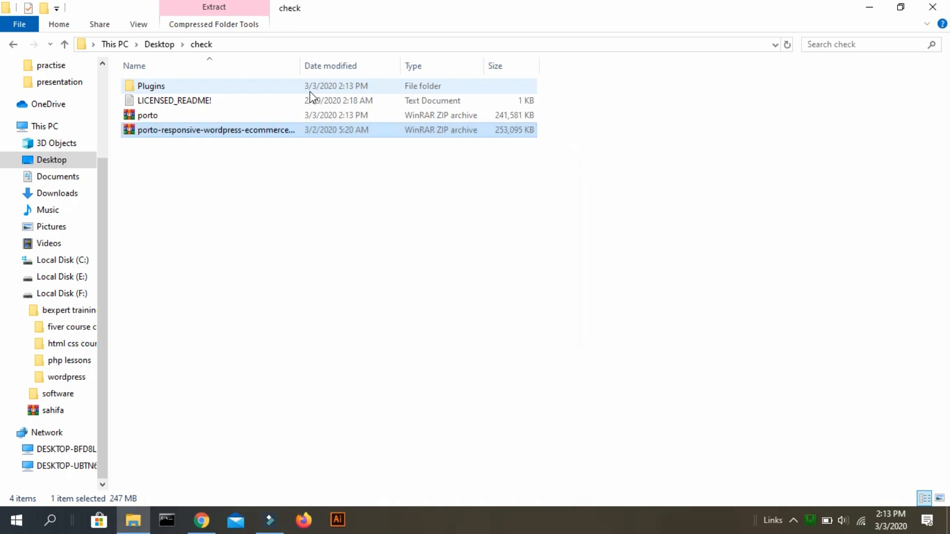
Inspect the js_composer and revslider archives in the Plugins folder, then return to check.
key(Up)
key(Up)
key(Up)
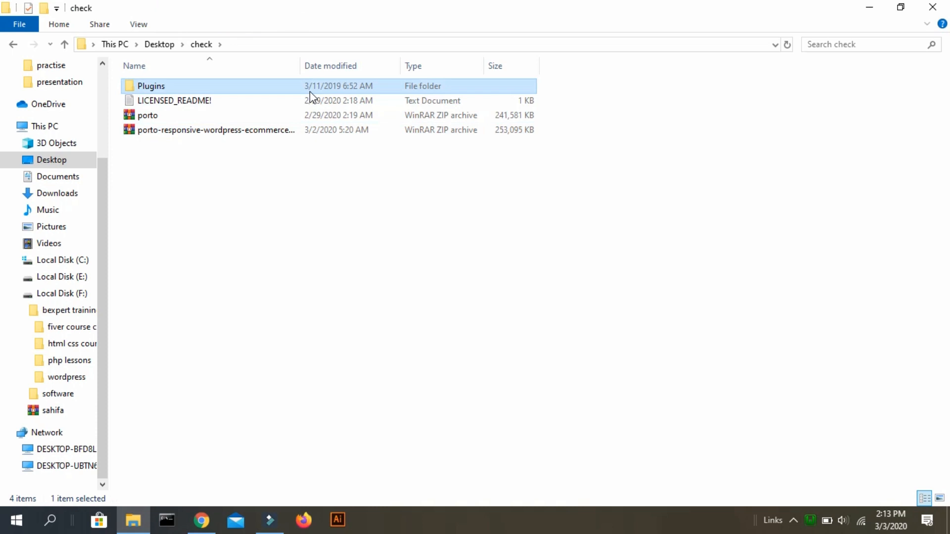
key(Return)
key(Down)
key(Down)
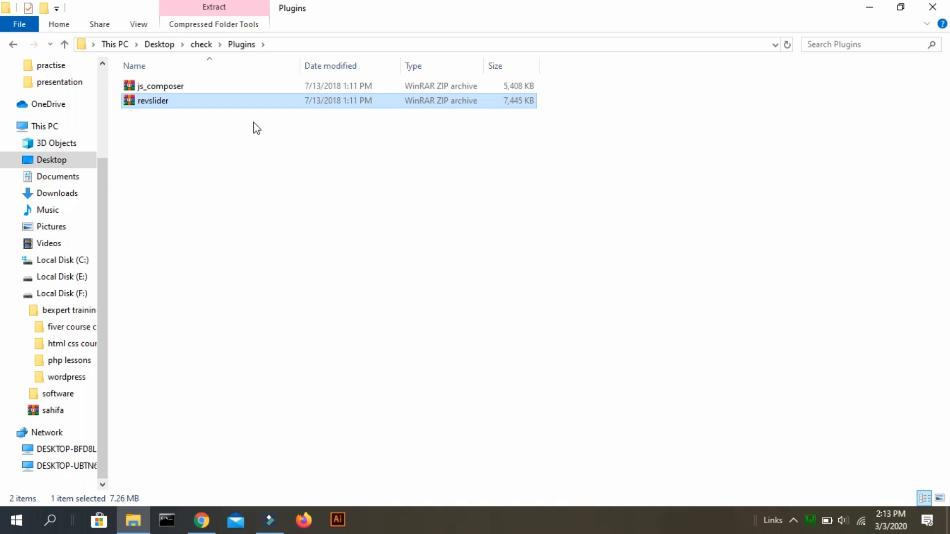
key(Up)
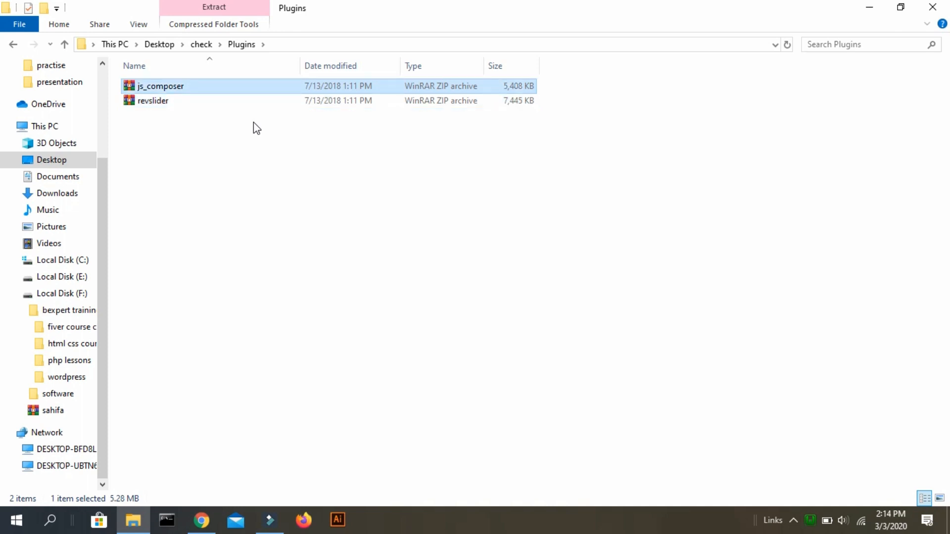
key(Down)
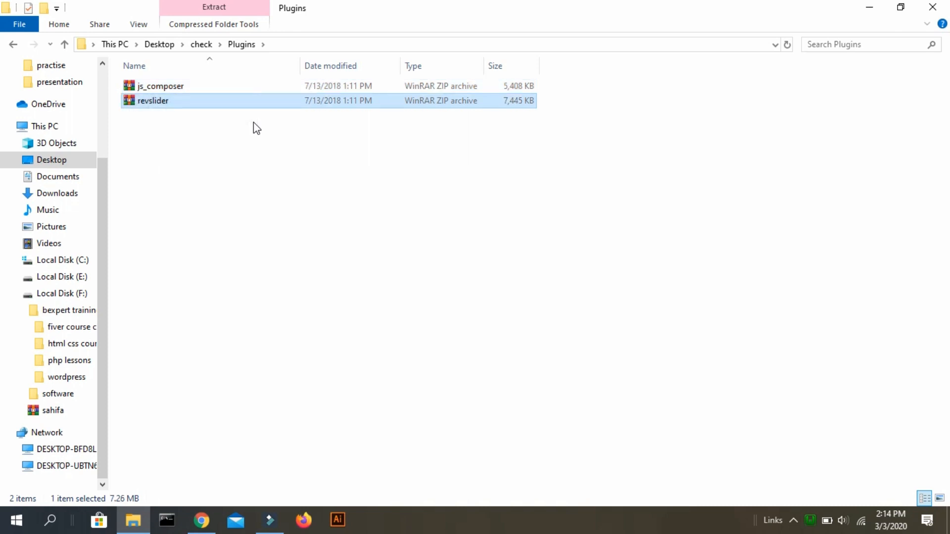
click(253, 123)
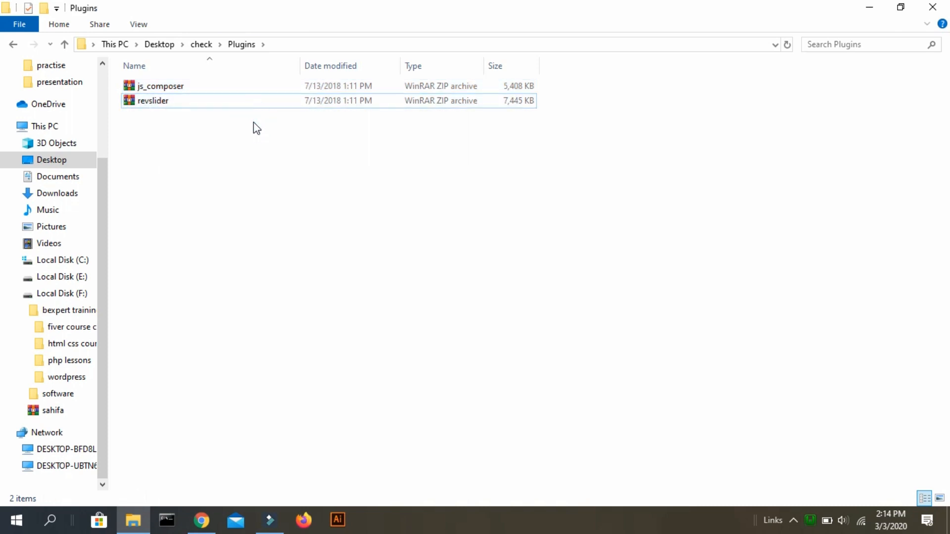
click(253, 122)
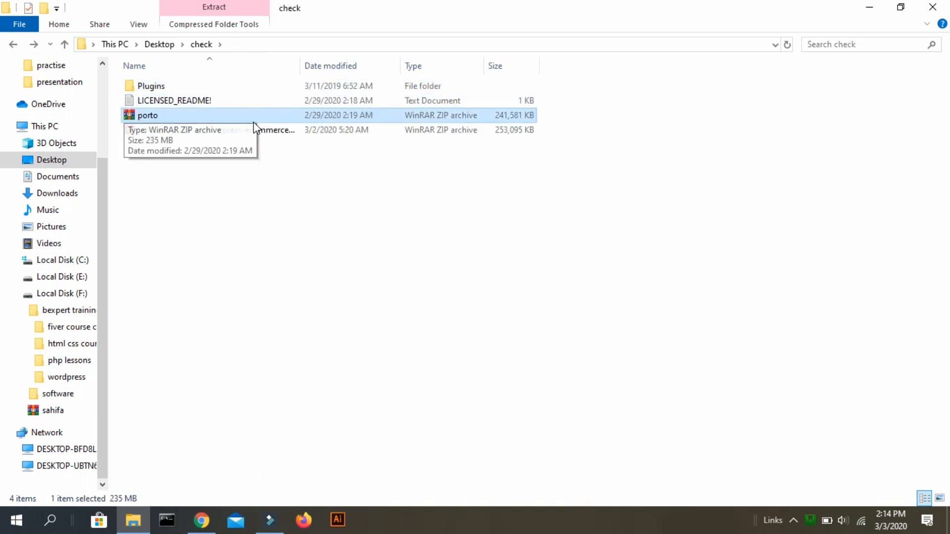
Extract porto.zip into the check folder.
right_click(265, 121)
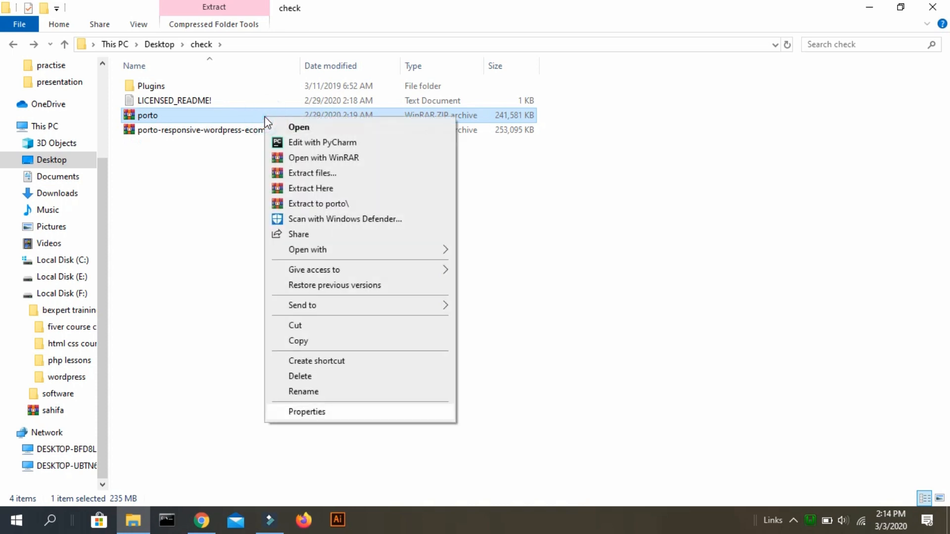
key(Down)
key(Down)
key(Return)
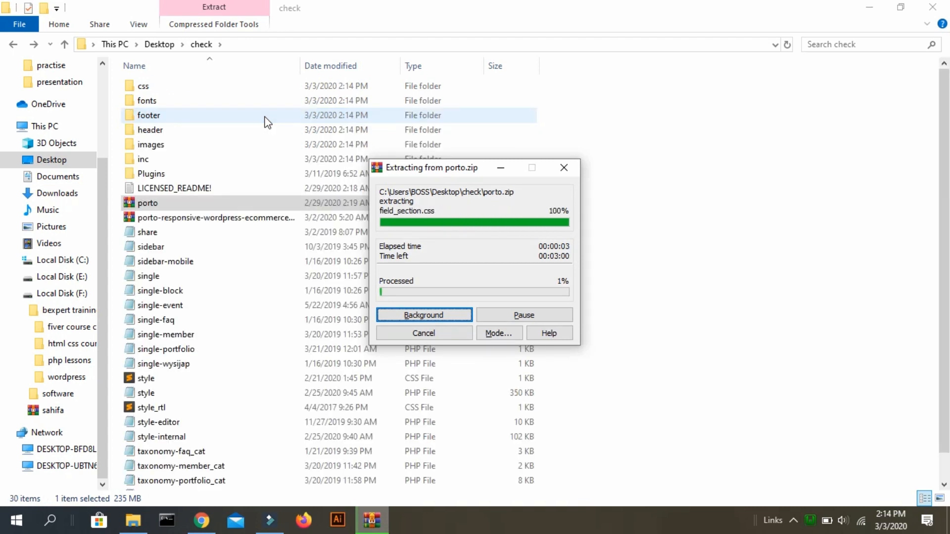
key(Tab)
key(Tab)
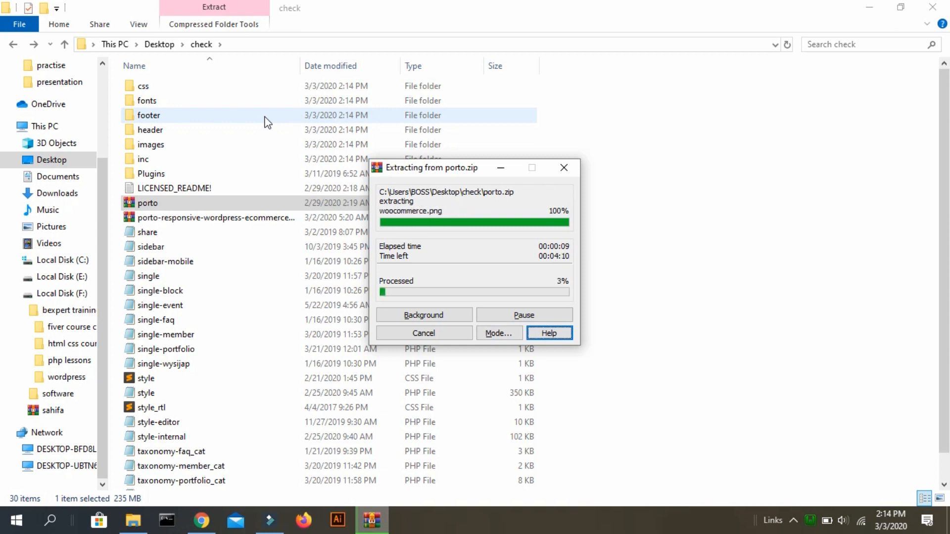
scroll(347, 297, down, 1)
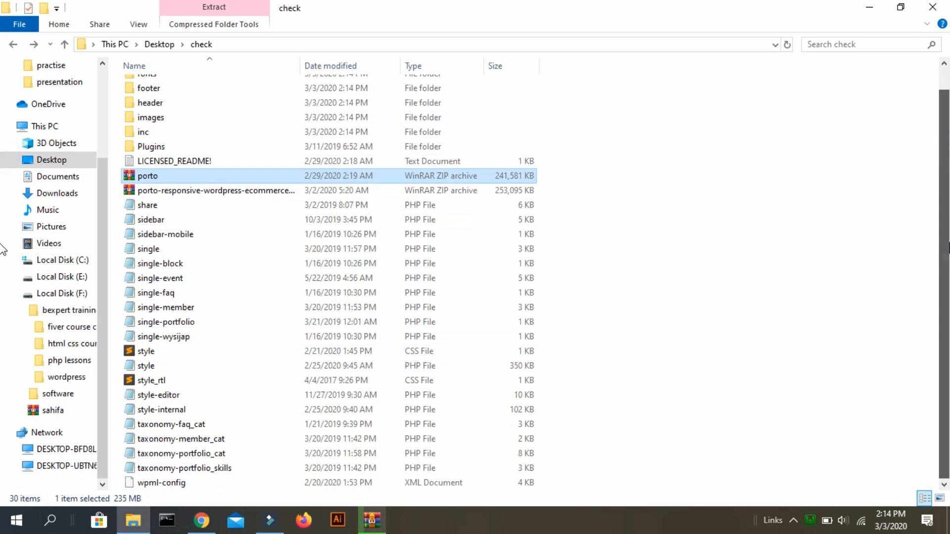
click(347, 322)
Browse the extracted theme files from css to wpml-config, then cut the porto archive.
key(Up)
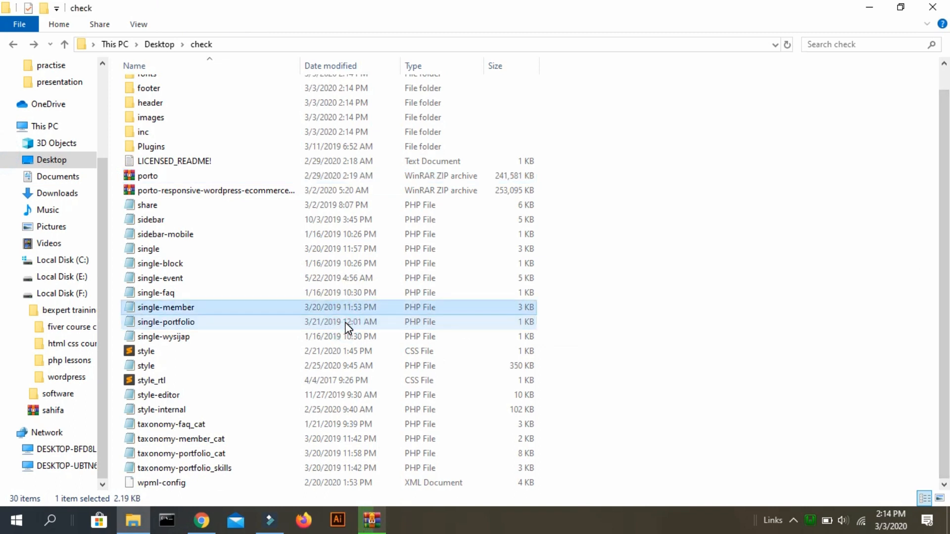
key(End)
key(Up)
key(Up)
key(Up)
key(Up)
key(Up)
key(Up)
key(Up)
key(Up)
key(Up)
key(Up)
key(Up)
key(Up)
key(Up)
key(Up)
key(Up)
key(Up)
key(Up)
key(Up)
key(Up)
key(Up)
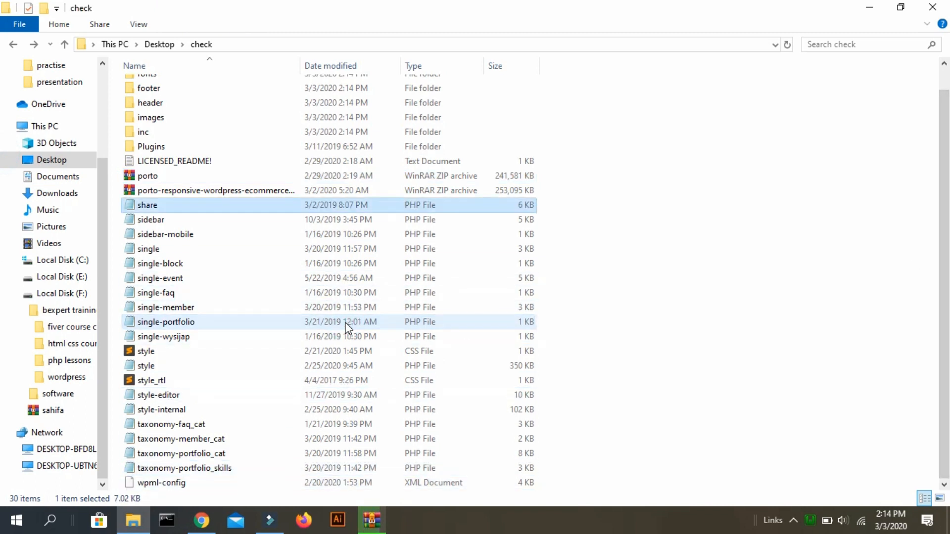
key(Down)
key(Down)
key(Down)
key(Down)
key(Down)
key(Down)
key(Down)
key(Down)
key(Down)
key(Down)
key(Down)
key(Down)
key(Down)
key(Down)
key(Down)
key(Down)
key(Down)
key(Down)
key(Down)
key(Down)
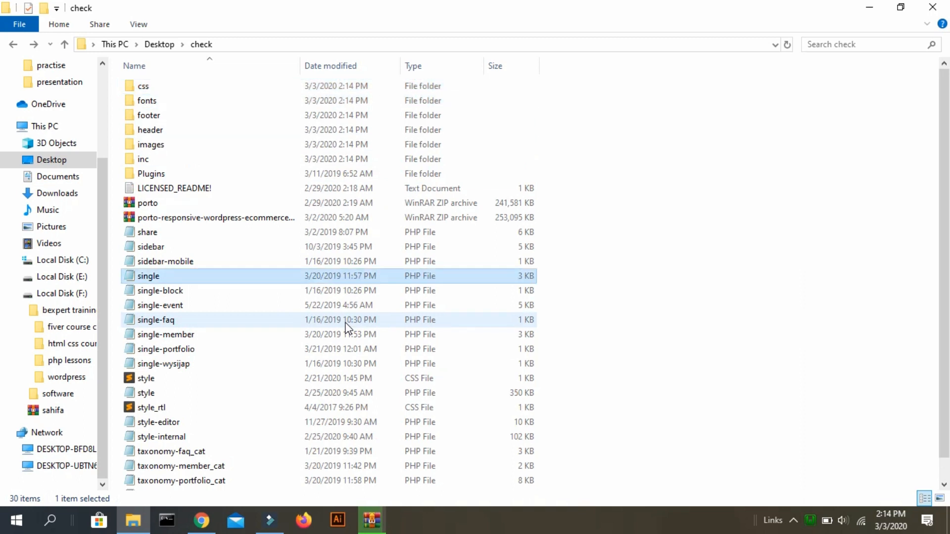
key(Up)
key(Up)
key(Up)
key(Up)
key(Up)
key(Up)
key(Up)
key(Up)
key(Up)
key(Up)
key(Up)
key(Up)
key(Up)
key(Up)
key(Up)
key(Up)
key(Up)
key(Up)
key(Up)
key(Up)
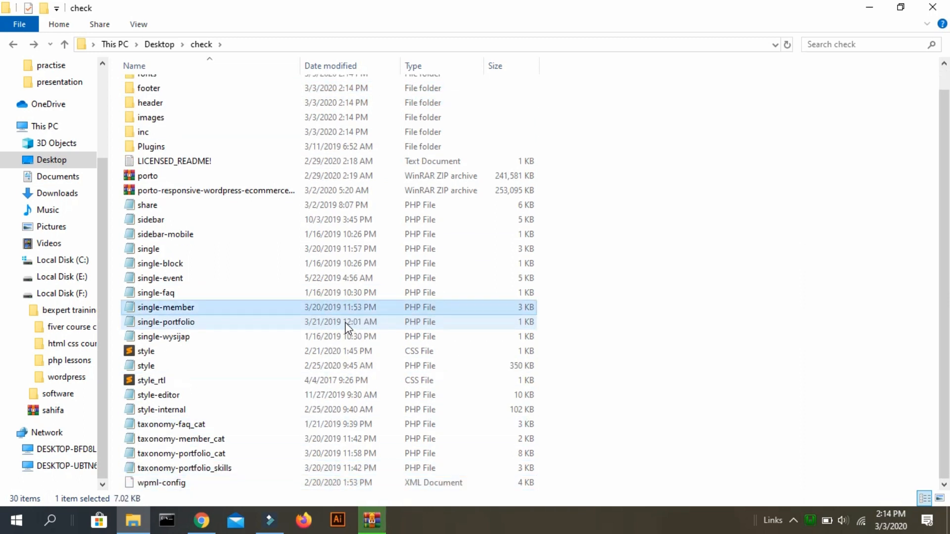
key(Down)
key(Down)
key(Down)
key(Down)
key(Down)
key(Down)
key(Down)
key(Down)
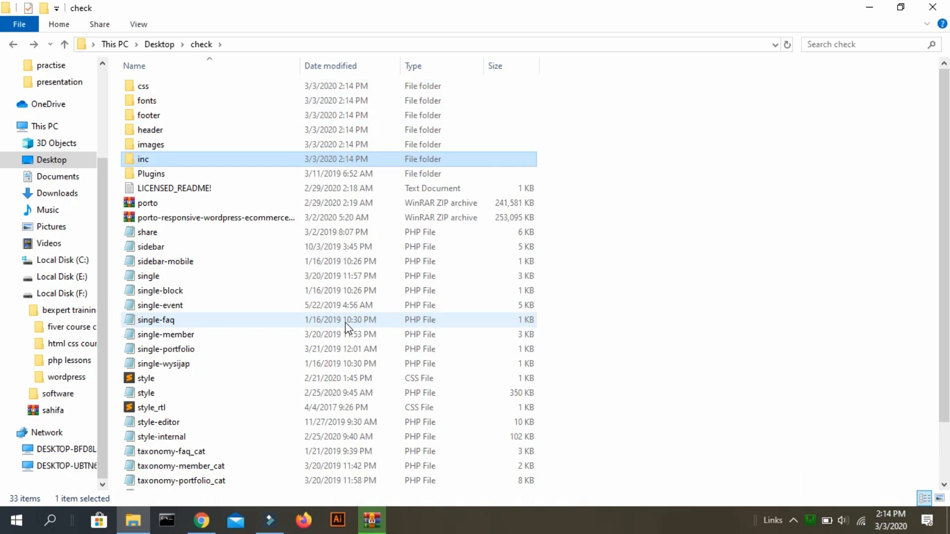
key(ctrl+x)
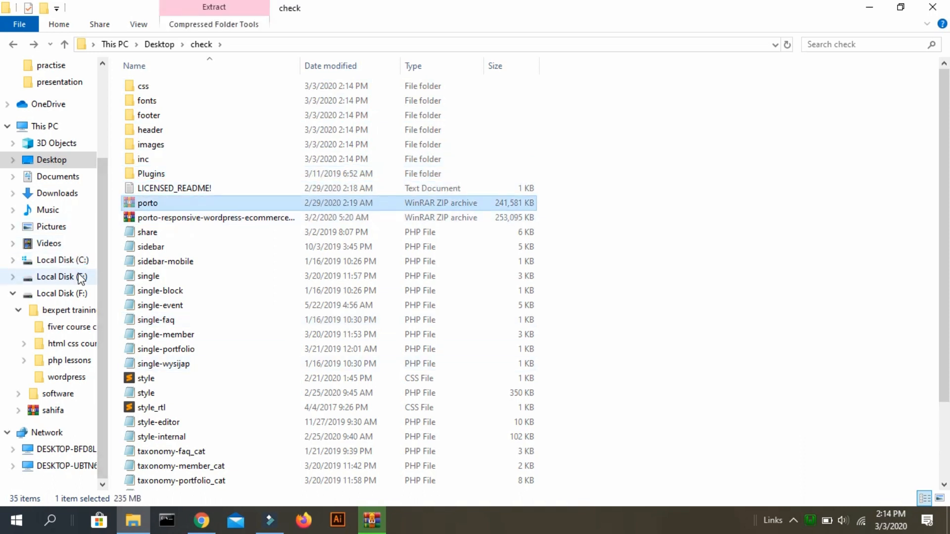
Navigate to C:\wamp64\www\practise.
click(49, 126)
double_click(194, 194)
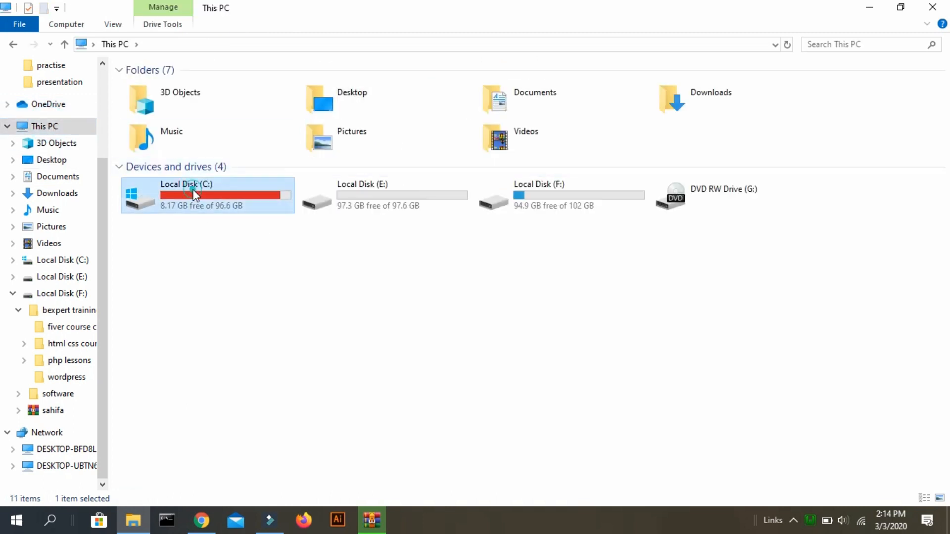
click(171, 182)
key(Down)
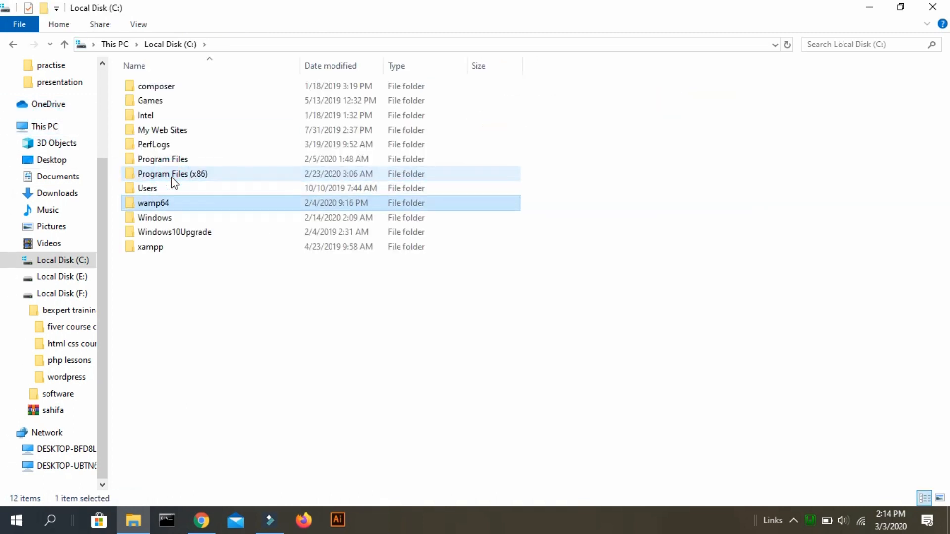
key(Return)
key(Down)
key(Down)
key(Down)
key(Down)
key(Down)
key(Up)
key(Down)
key(Down)
key(Down)
key(Down)
key(Down)
key(Up)
key(Return)
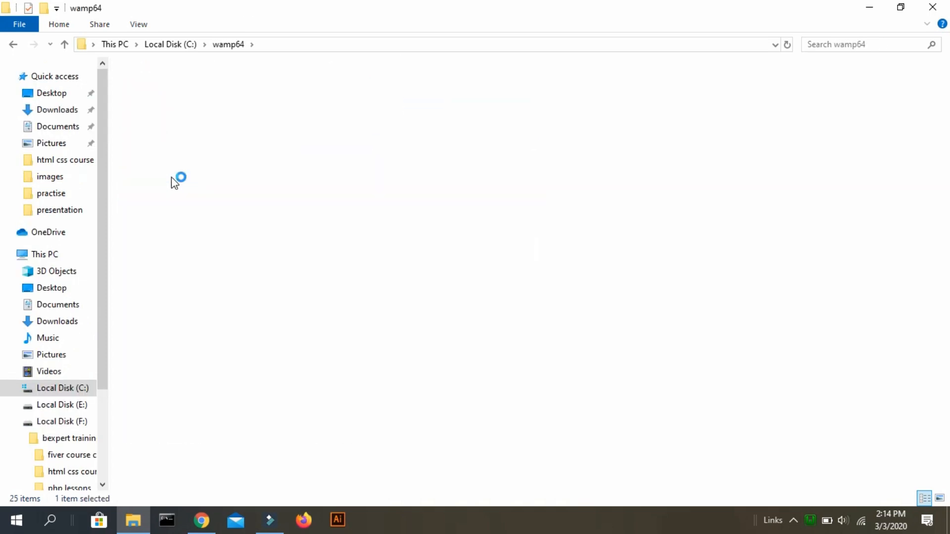
key(Down)
key(Down)
key(Up)
key(Up)
key(Down)
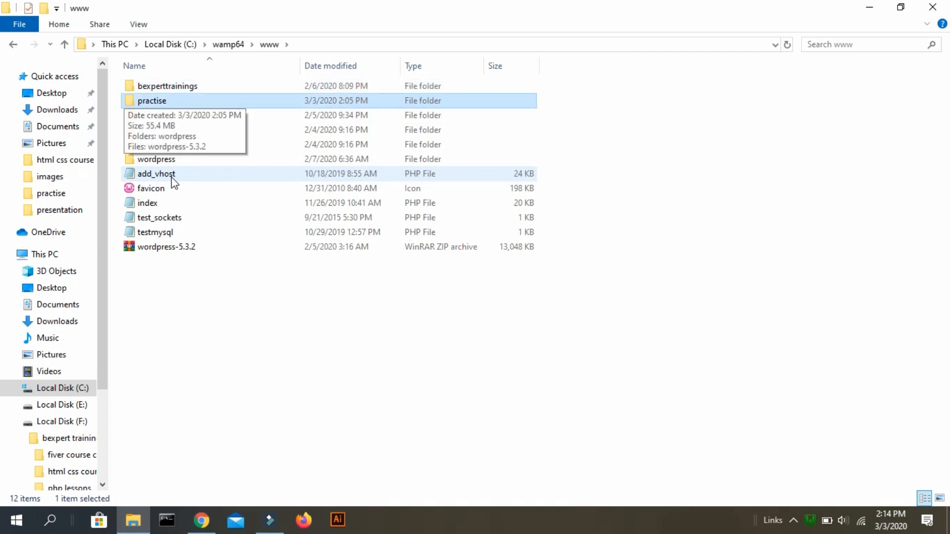
key(Down)
key(Up)
key(Return)
Go into the wordpress\wp-content\themes folder.
key(Down)
key(Up)
key(Return)
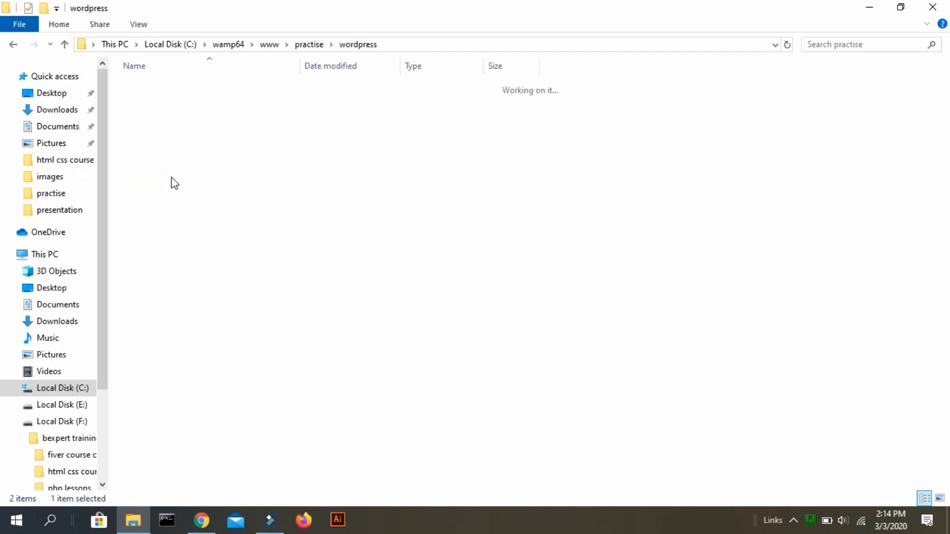
key(Down)
key(Down)
key(Up)
key(Return)
key(Down)
key(Return)
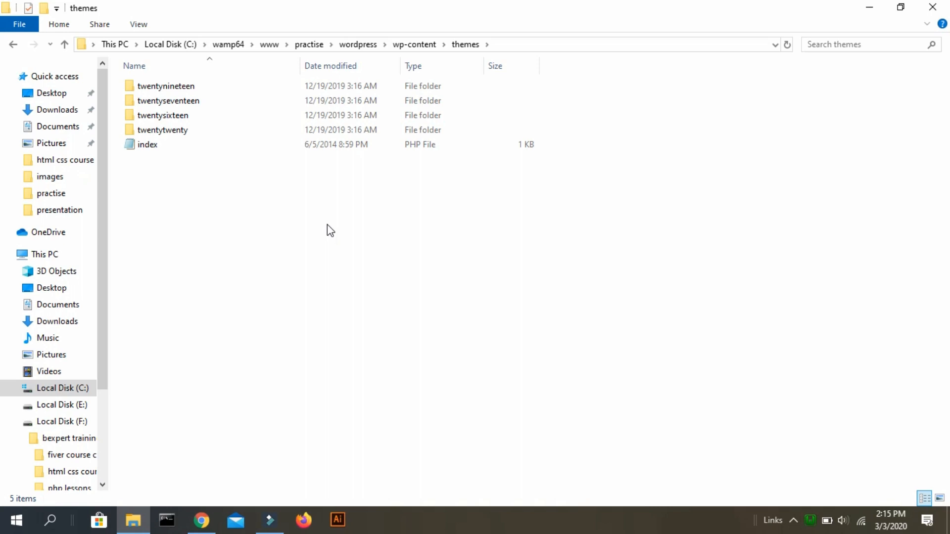
Create a folder named 'porto' in themes and paste the porto archive into it.
right_click(260, 205)
key(Up)
key(Up)
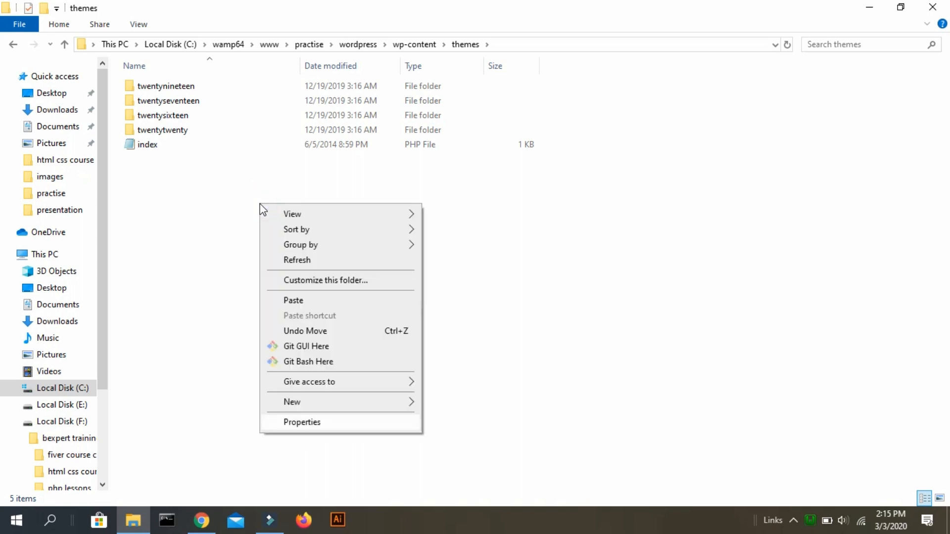
key(Right)
key(Return)
text(porto)
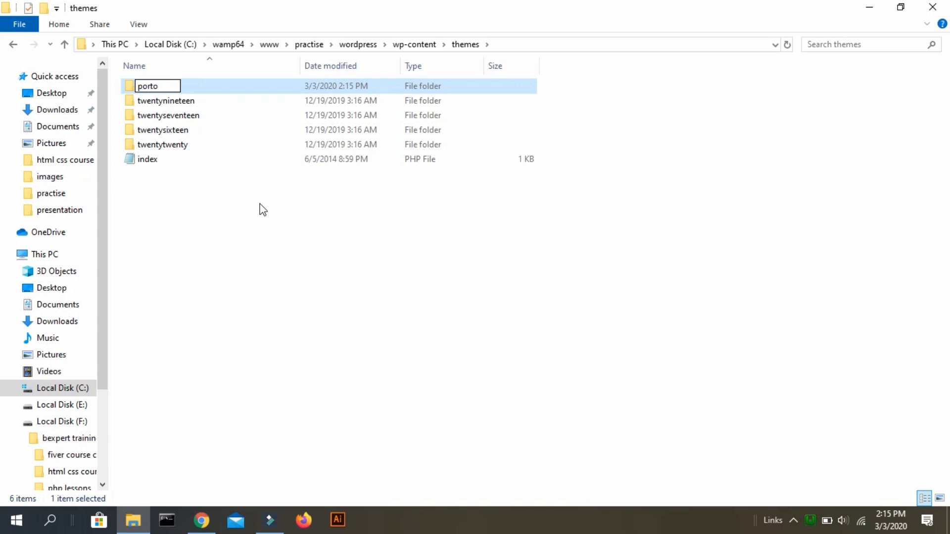
key(Return)
key(Return)
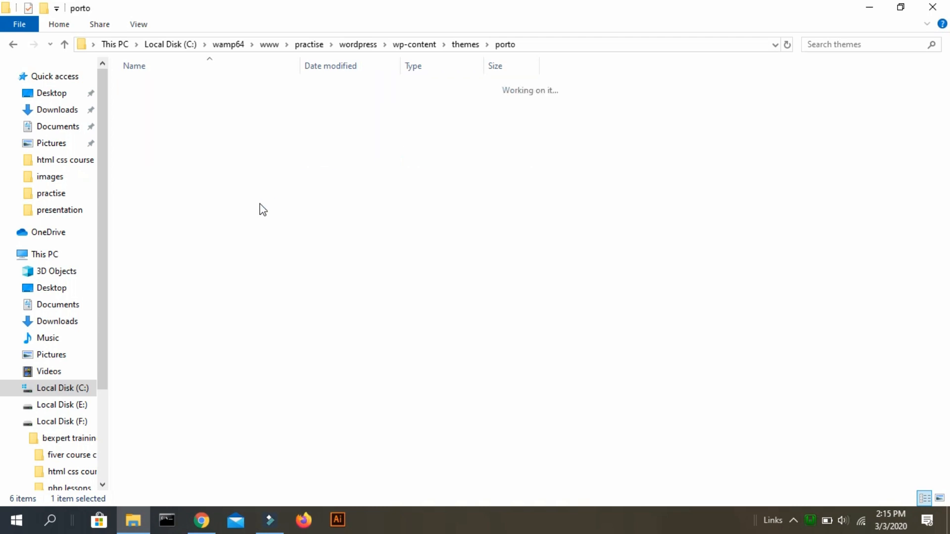
key(ctrl+v)
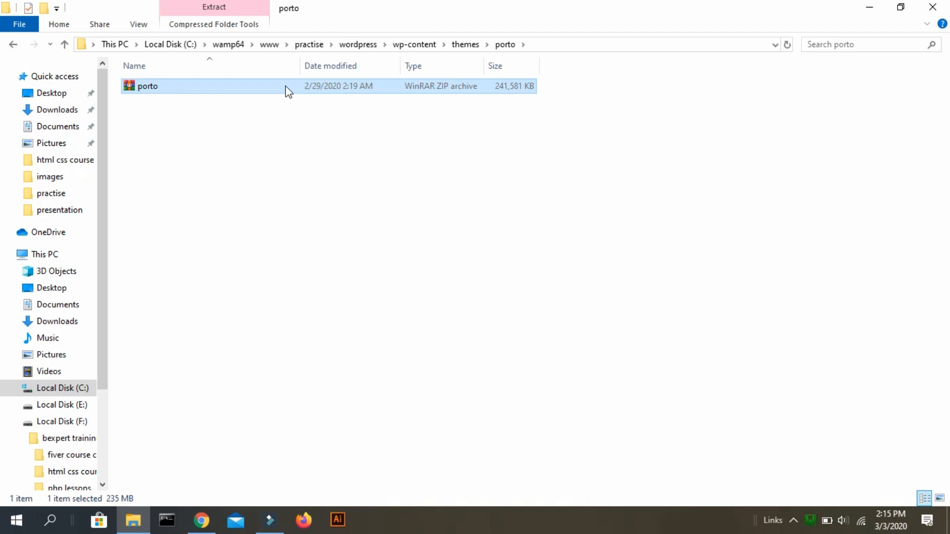
Extract porto.zip inside themes\porto, skim the files, then switch back to the browser dashboard.
right_click(286, 91)
key(Down)
key(Down)
key(Down)
key(Down)
key(Down)
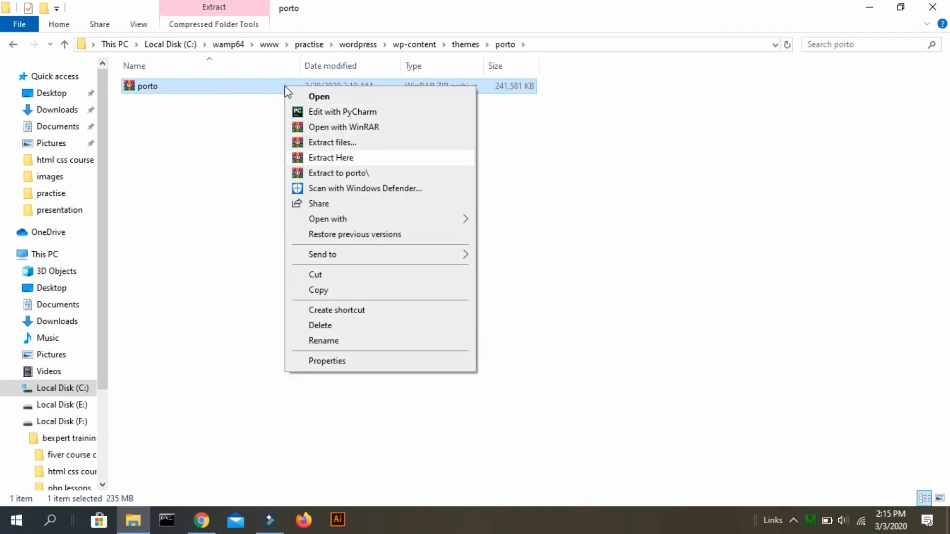
key(Return)
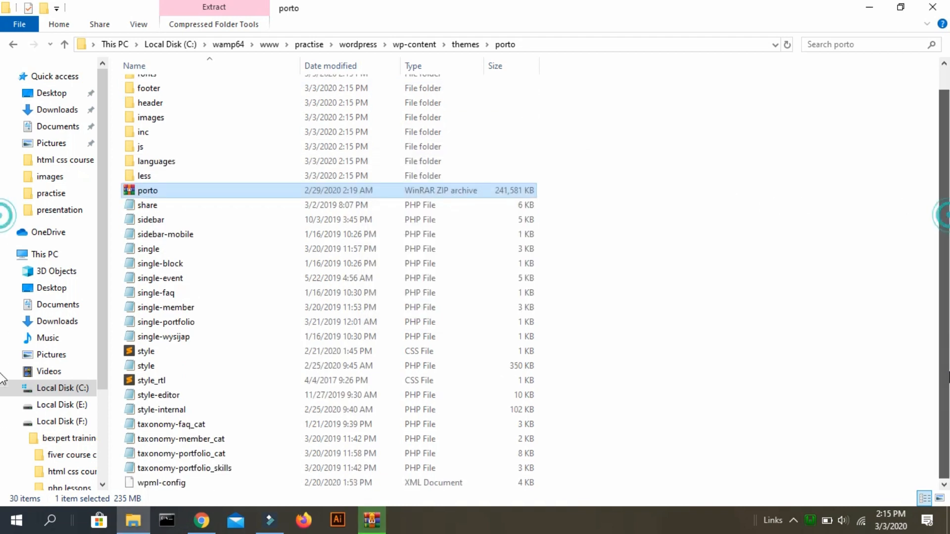
key(Down)
key(Down)
key(Down)
key(Down)
key(Down)
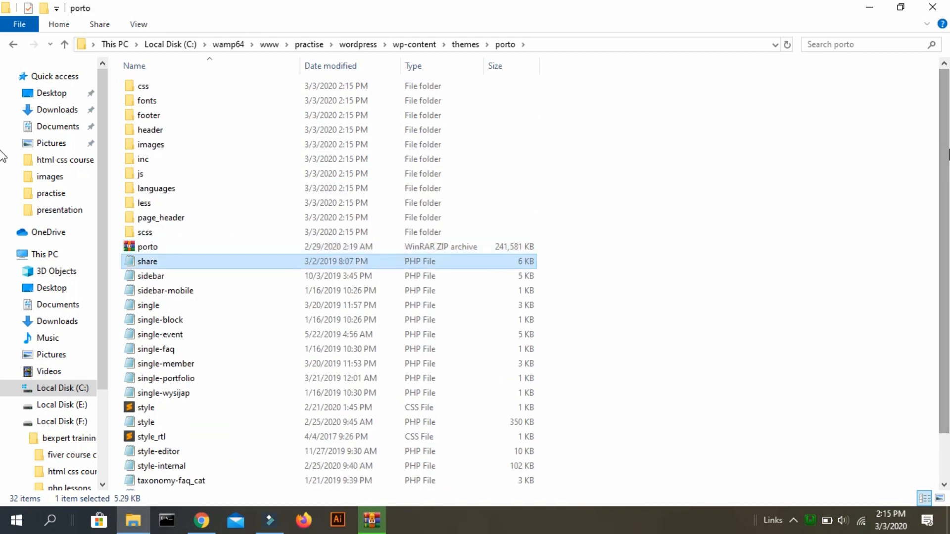
key(Down)
key(Down)
key(Down)
key(Down)
key(Down)
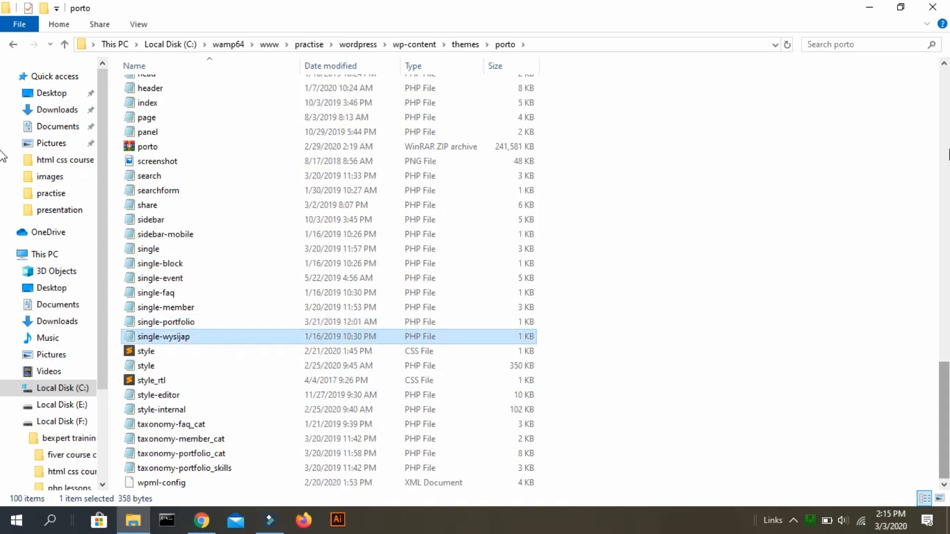
key(alt+Tab)
Activate the Porto theme from the installed themes list under Appearance > Themes.
mouse_move(32, 273)
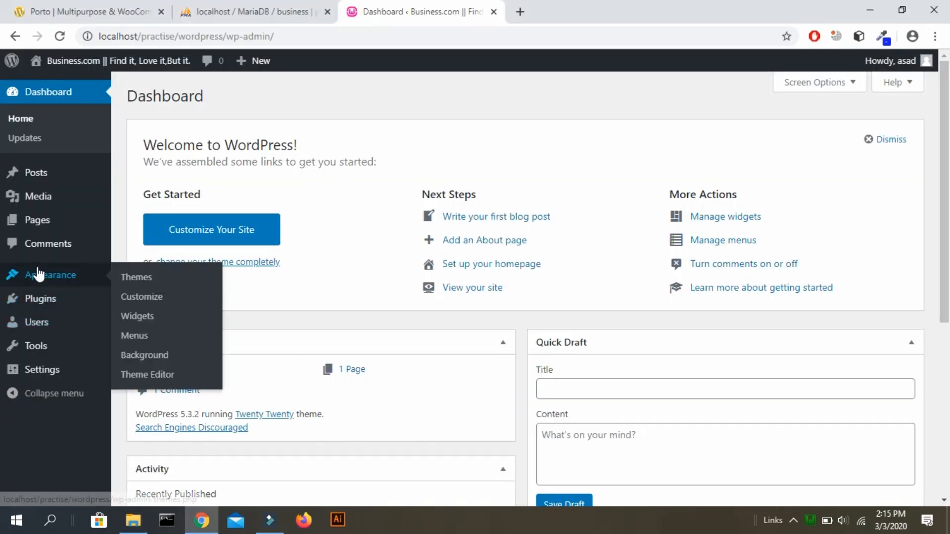
click(129, 278)
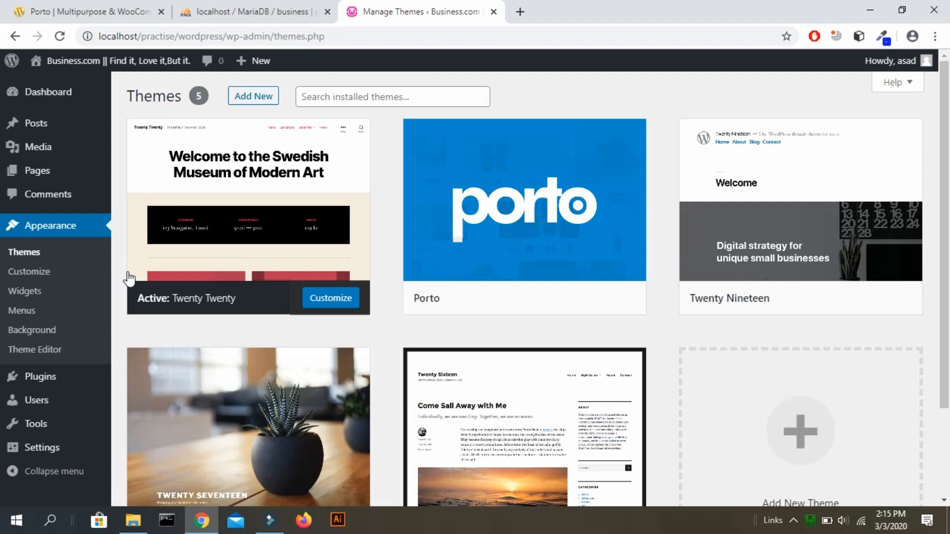
mouse_move(467, 201)
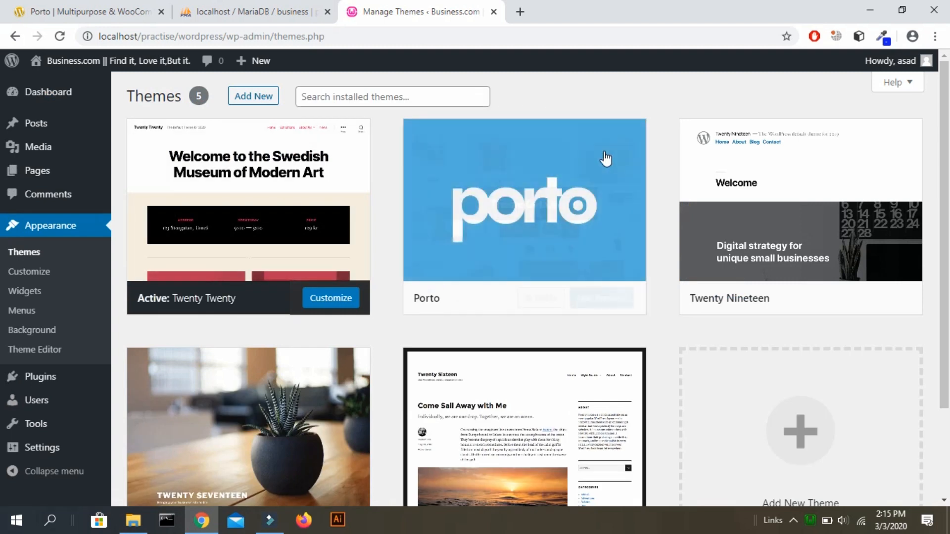
click(541, 307)
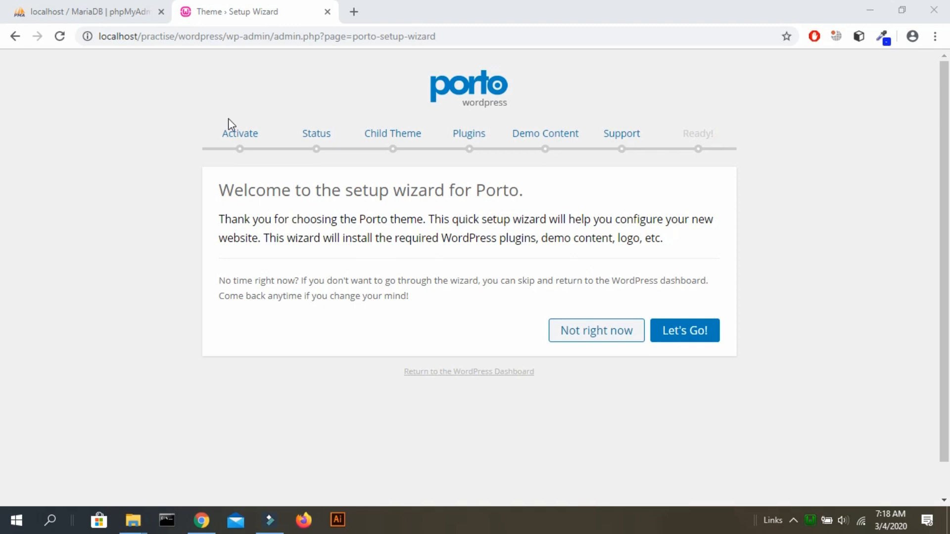
Open the WordPress dashboard in a new tab, then return to the Porto wizard tab.
right_click(469, 375)
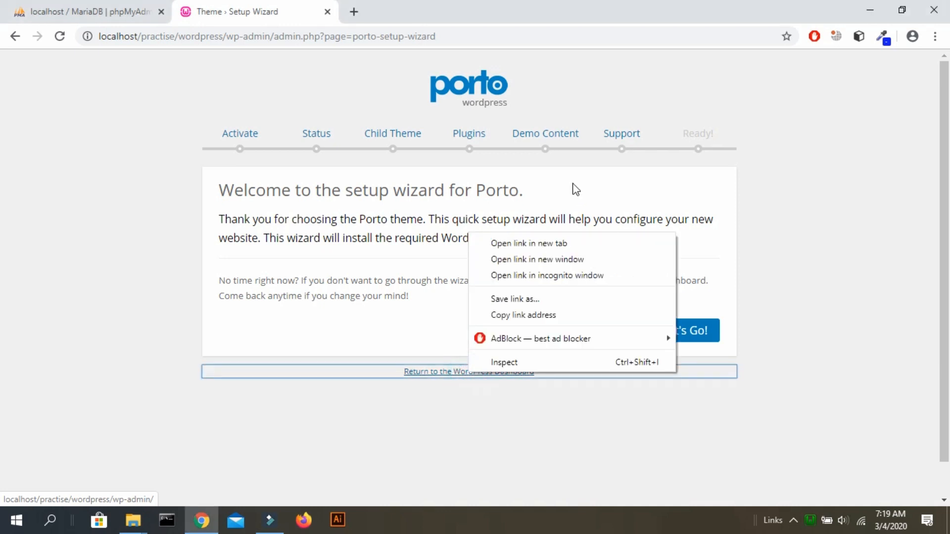
click(533, 245)
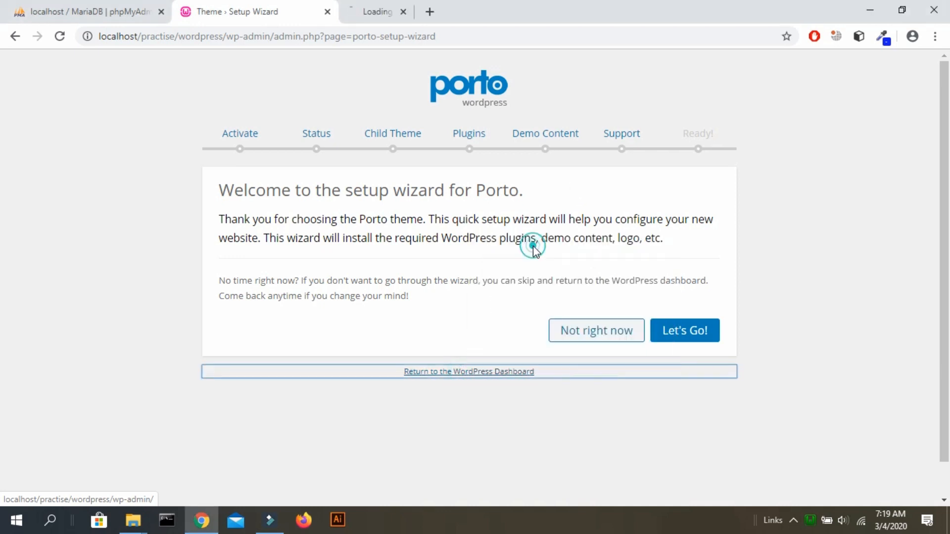
click(563, 403)
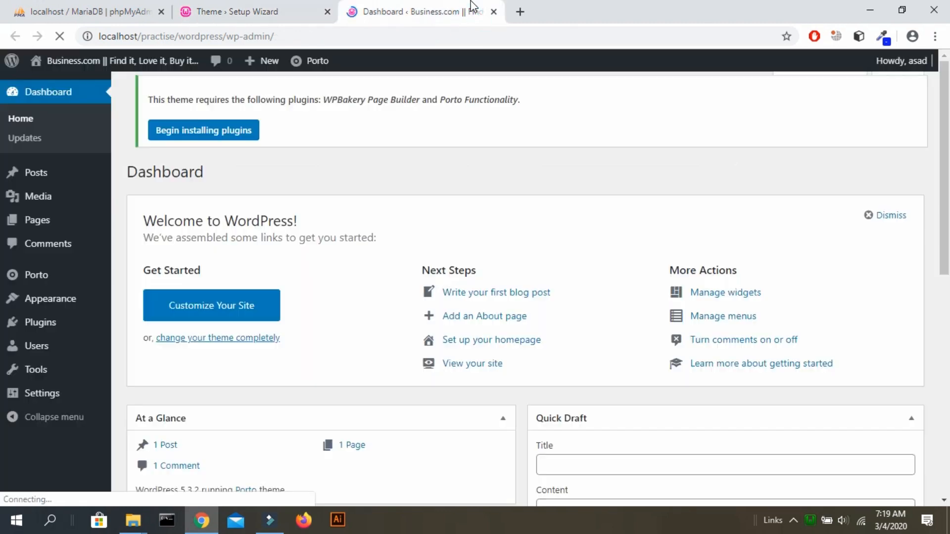
mouse_move(51, 285)
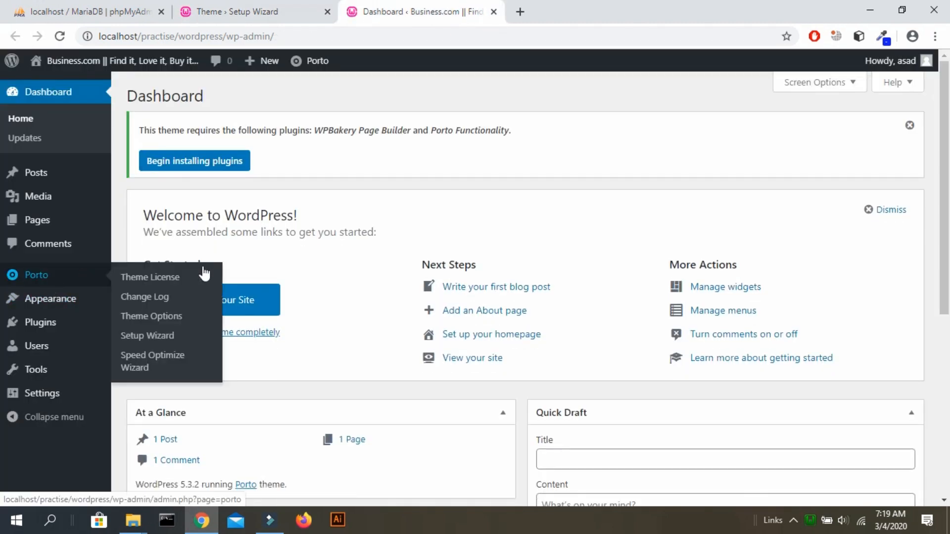
click(329, 4)
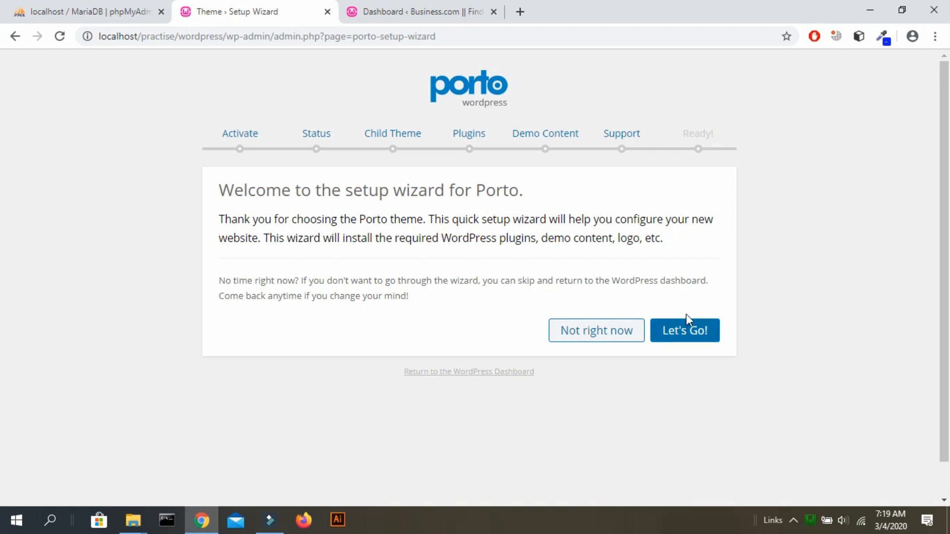
Start the Porto setup wizard and pass the activation step without a purchase code.
click(688, 329)
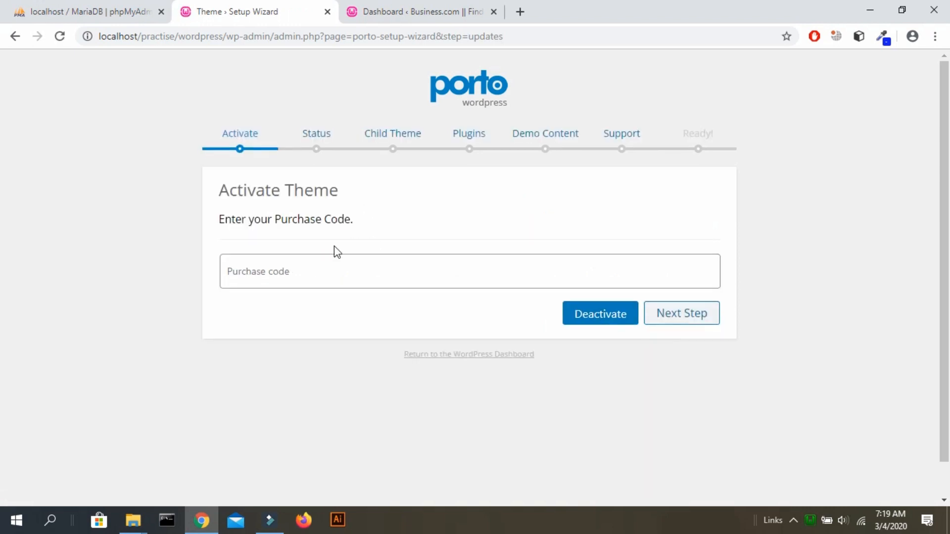
click(301, 284)
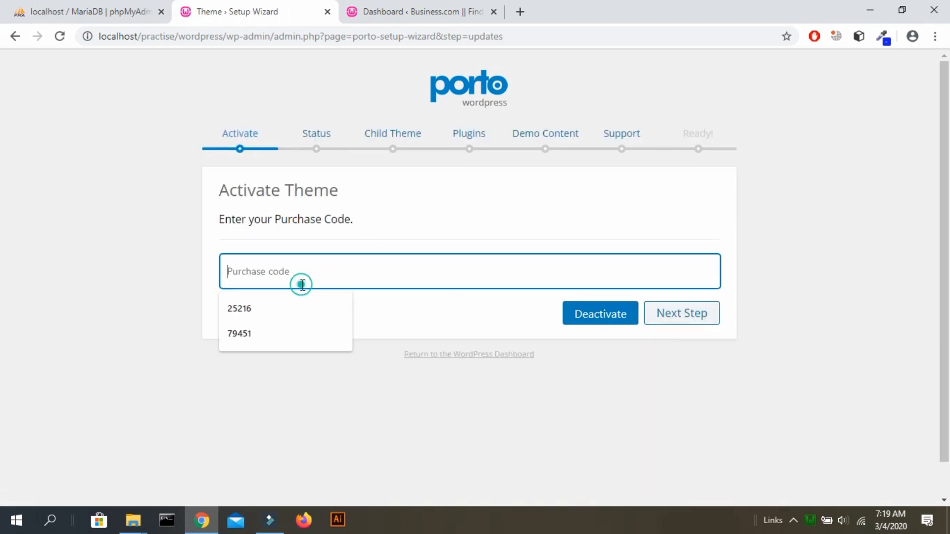
click(512, 444)
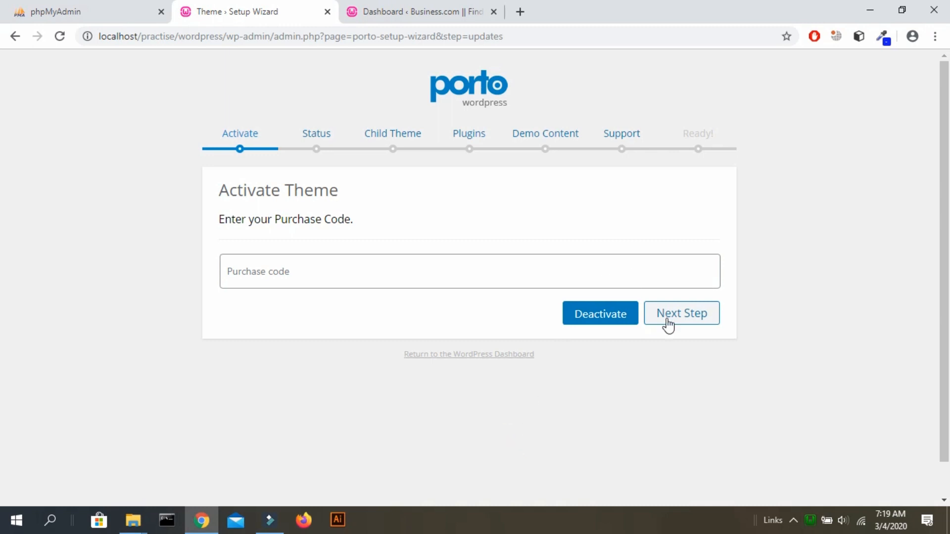
click(699, 330)
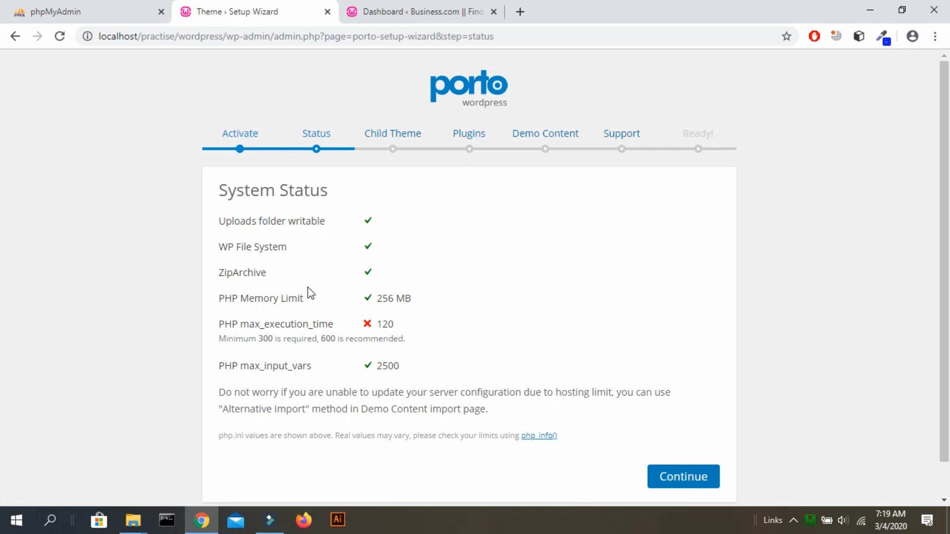
Note PHP max_execution_time 120 is below the required 300, then continue past System Status.
drag(215, 324, 398, 330)
click(342, 324)
scroll(767, 257, down, 1)
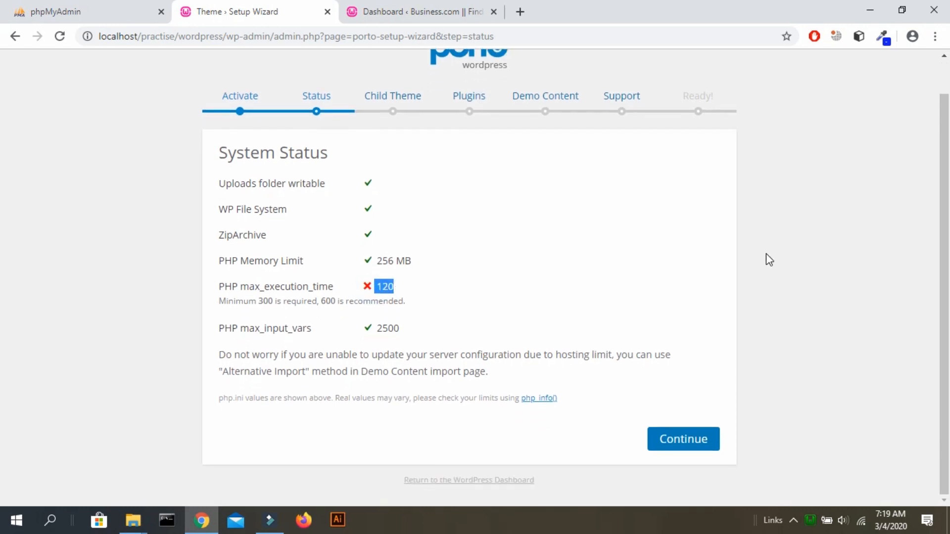
click(413, 280)
drag(414, 296, 278, 277)
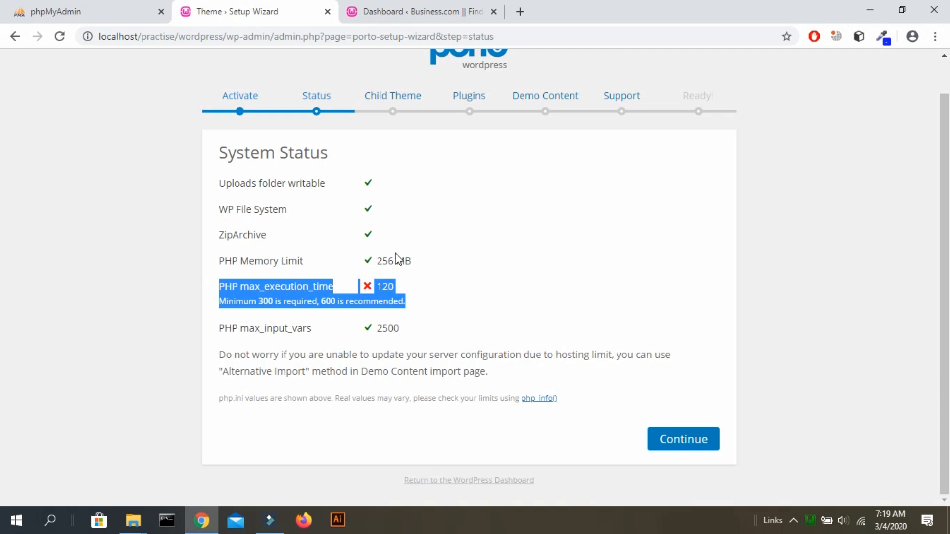
click(425, 254)
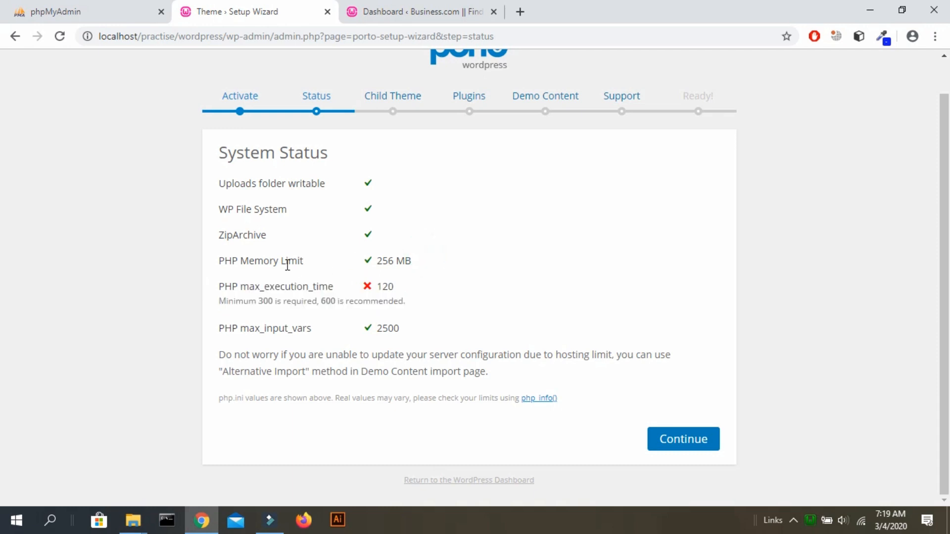
drag(246, 290, 349, 290)
double_click(385, 286)
click(345, 296)
triple_click(379, 287)
click(420, 294)
click(681, 444)
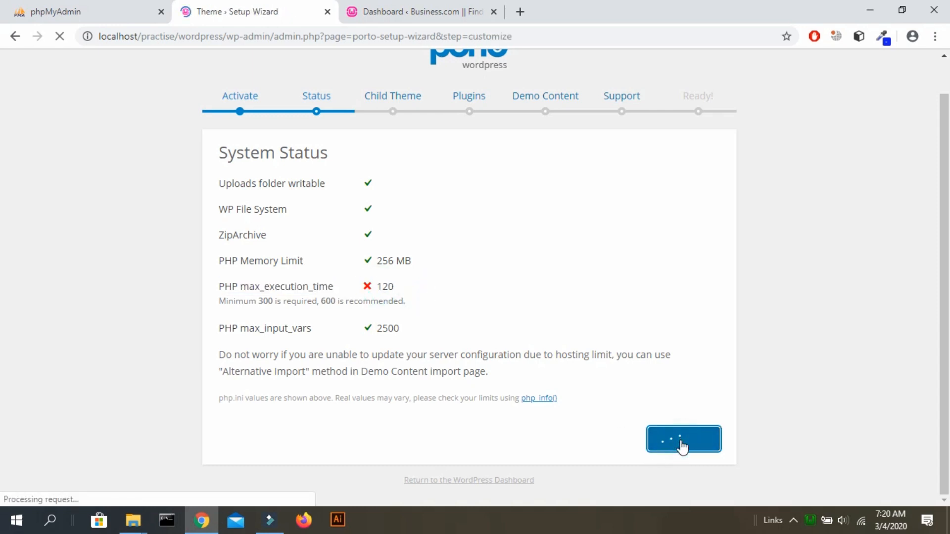
Skip the Child Theme step without creating the Porto Child theme.
click(454, 363)
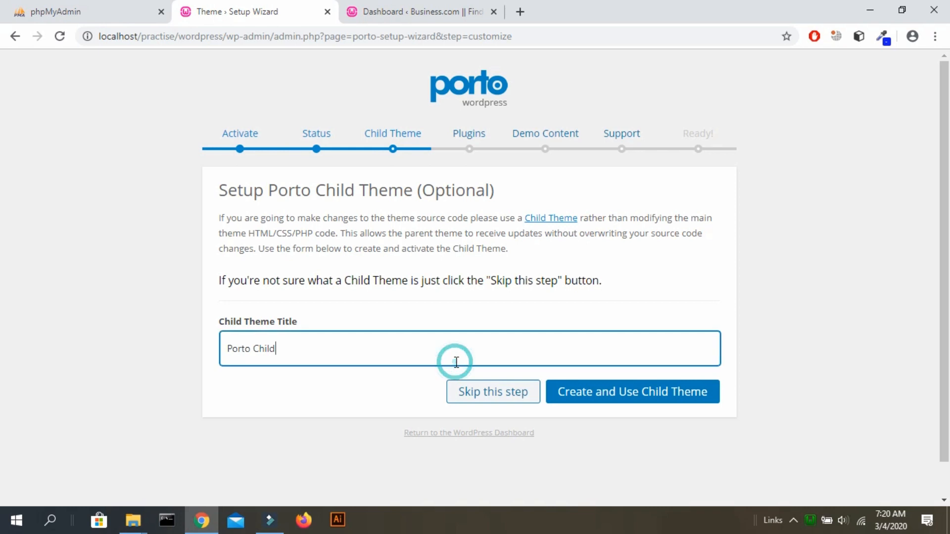
key(ctrl+a)
click(125, 371)
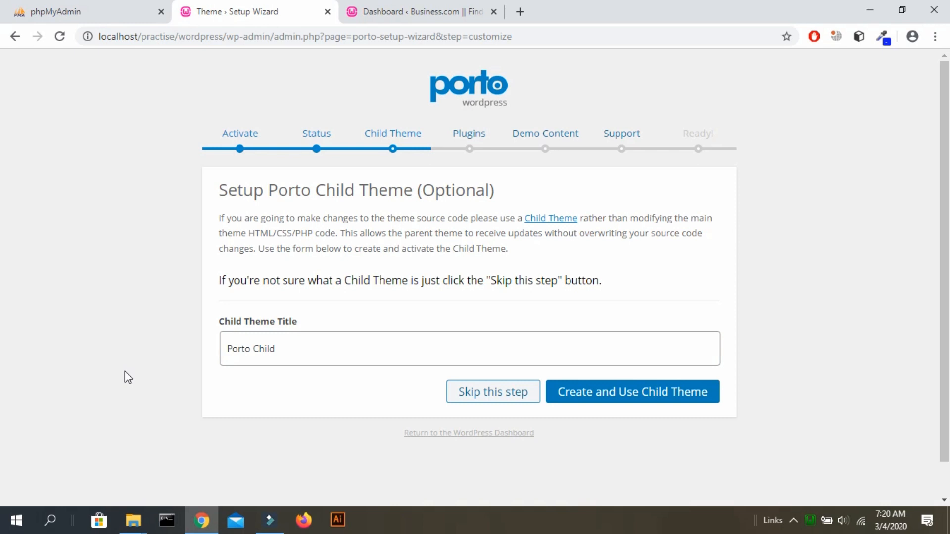
click(503, 403)
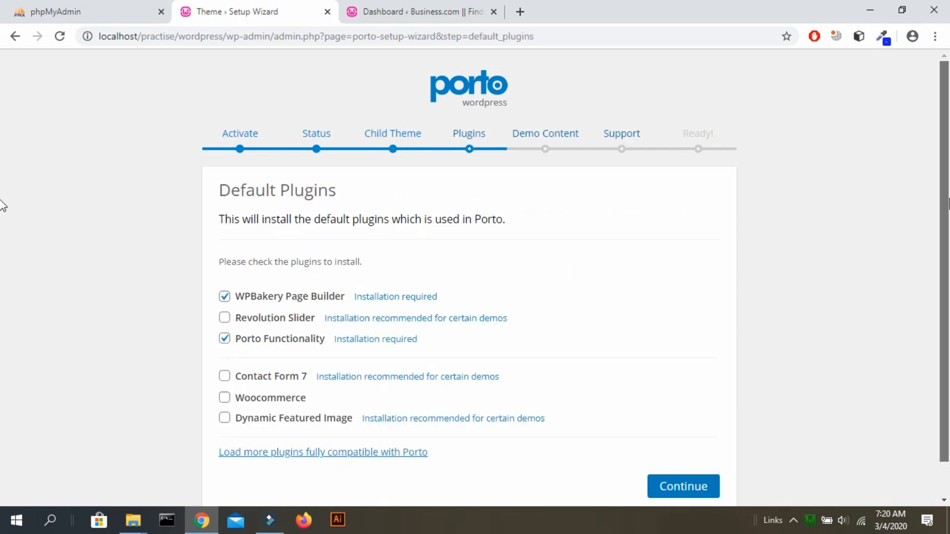
Uncheck WPBakery Page Builder so only Porto Functionality installs from Default Plugins.
scroll(2, 208, down, 1)
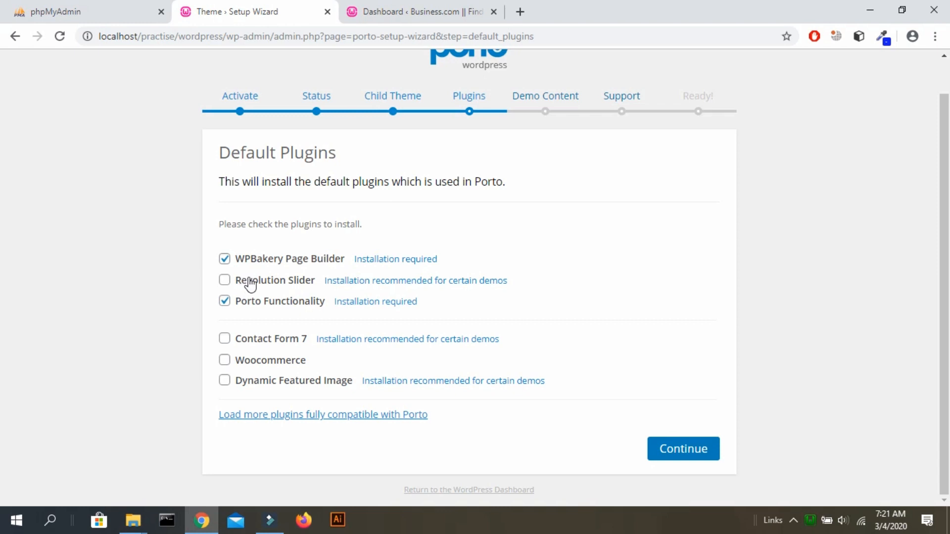
click(226, 259)
click(128, 266)
click(693, 448)
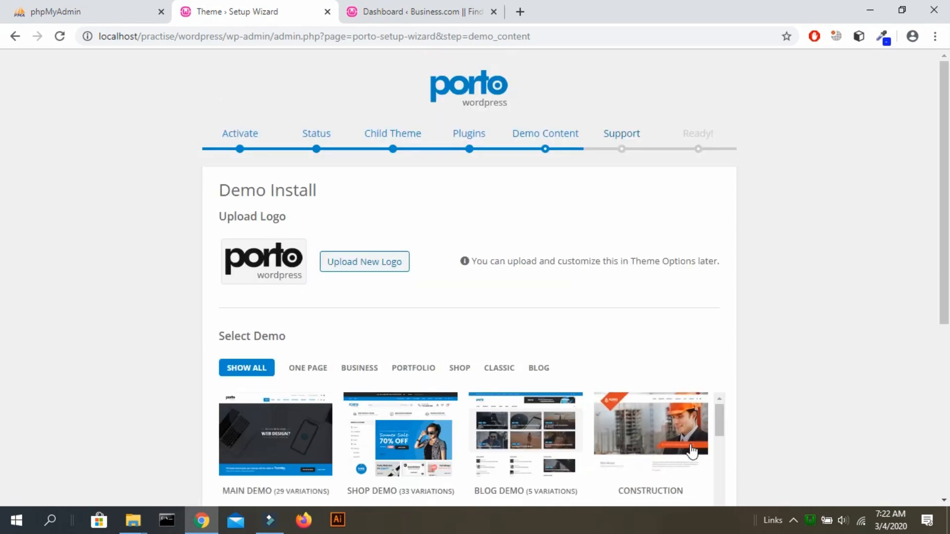
Filter the demos by One Page, Business, Portfolio, Shop, Classic and Blog in turn.
scroll(4, 314, down, 5)
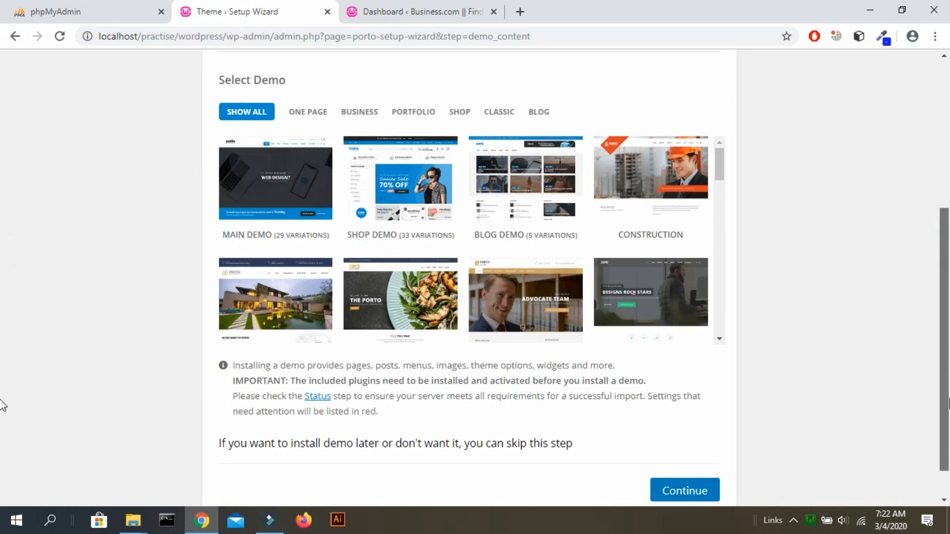
scroll(2, 405, up, 1)
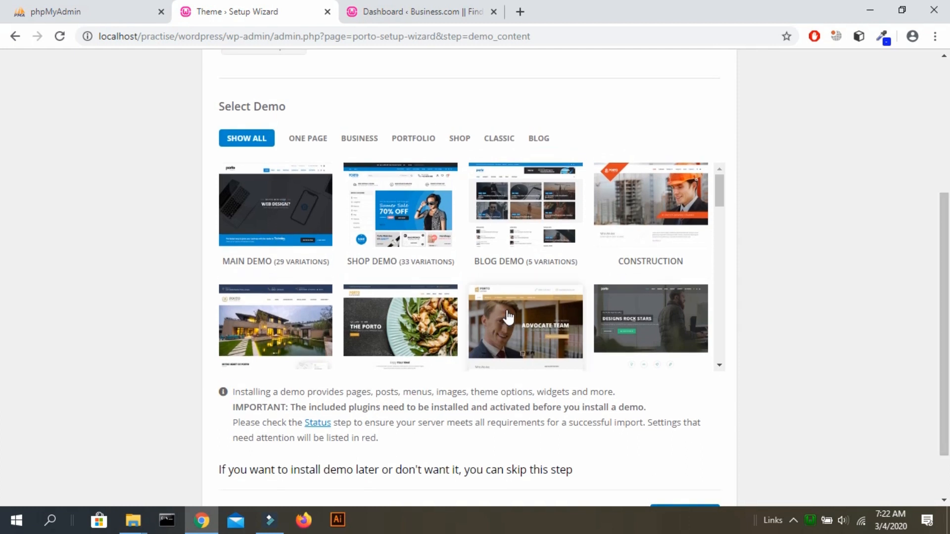
click(310, 140)
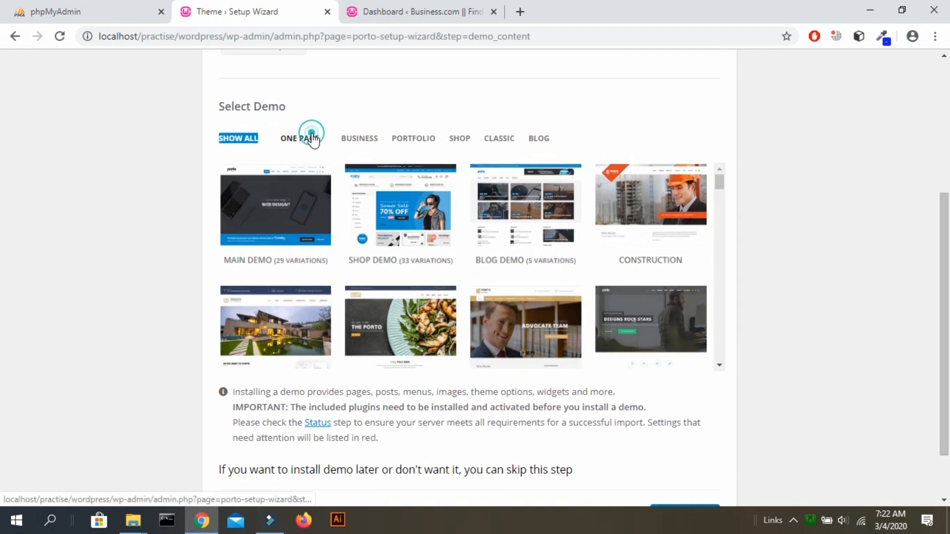
click(367, 138)
click(399, 135)
click(454, 146)
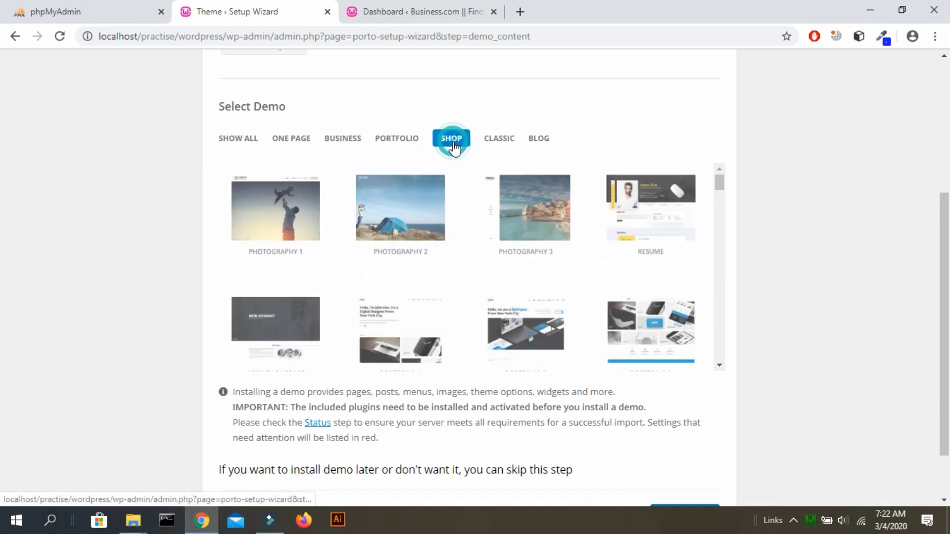
click(497, 143)
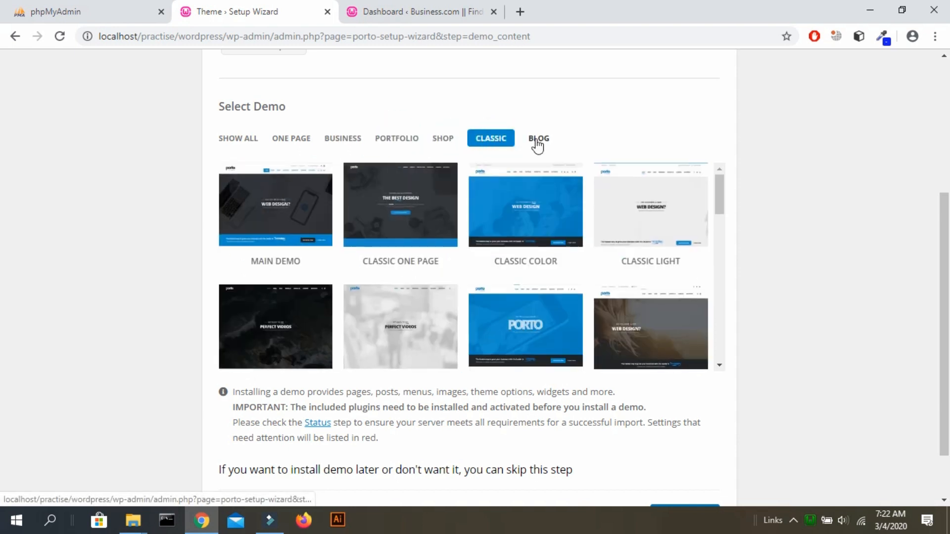
click(535, 140)
Switch back to Show All and scroll through the full demo list.
scroll(527, 266, down, 2)
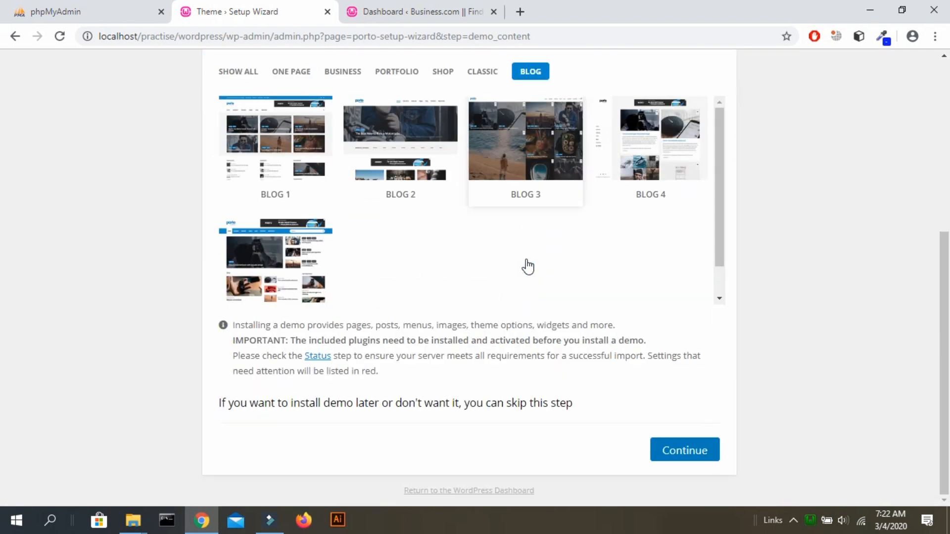
scroll(527, 266, up, 2)
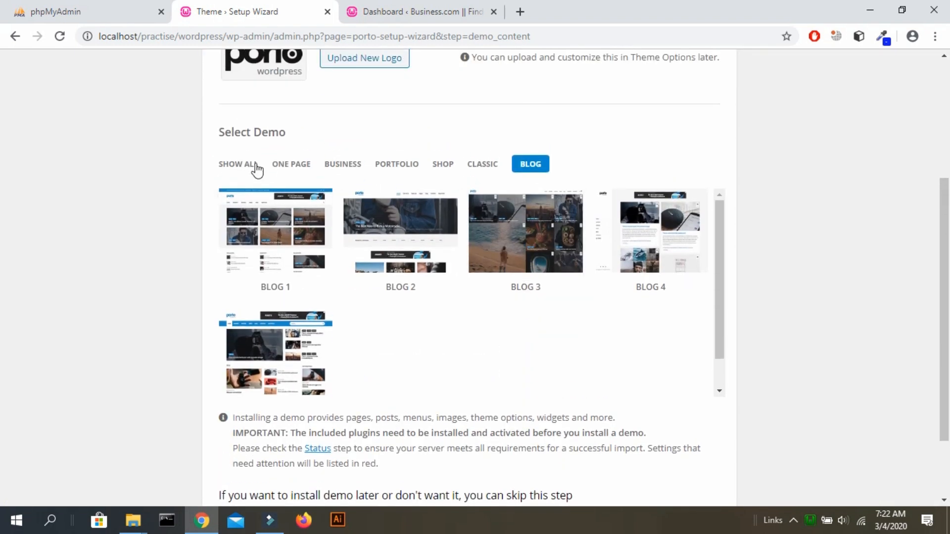
click(249, 165)
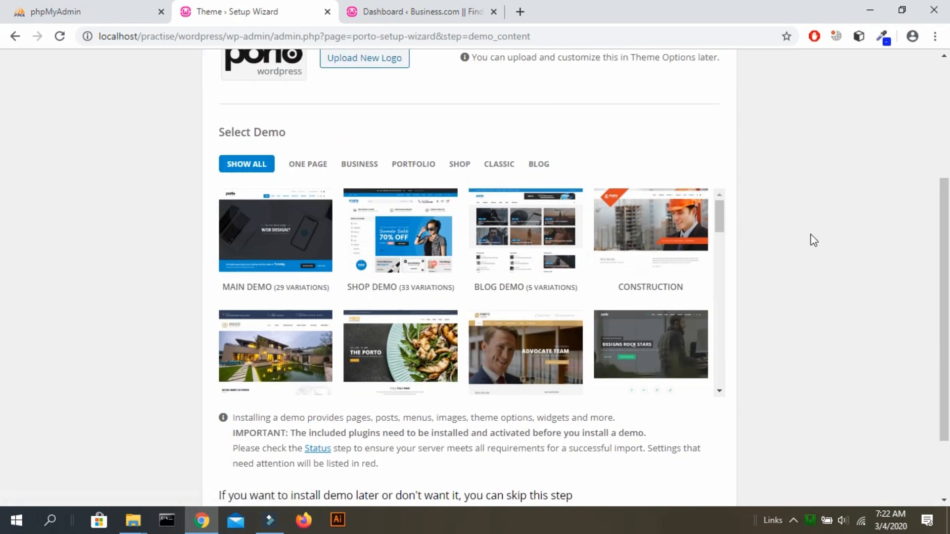
scroll(814, 240, down, 1)
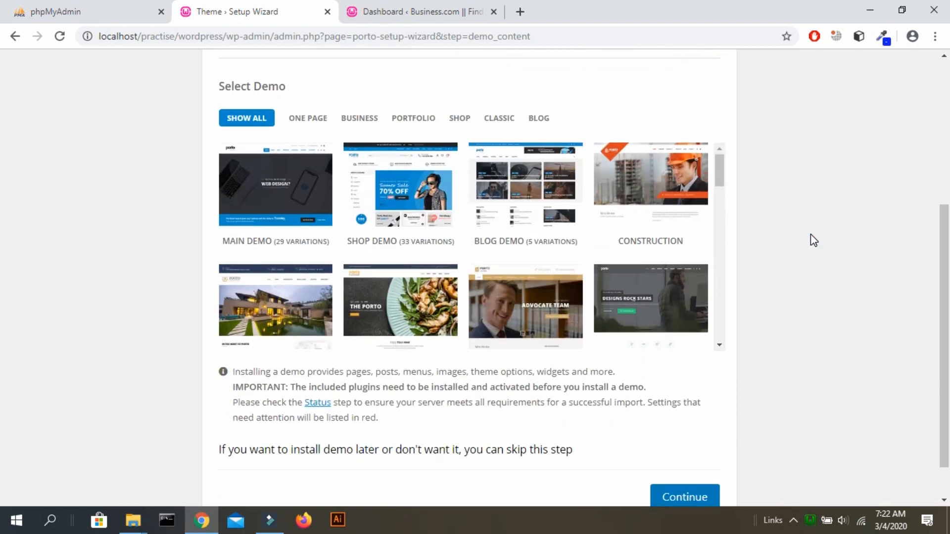
scroll(810, 235, down, 1)
scroll(810, 234, up, 2)
scroll(810, 235, up, 1)
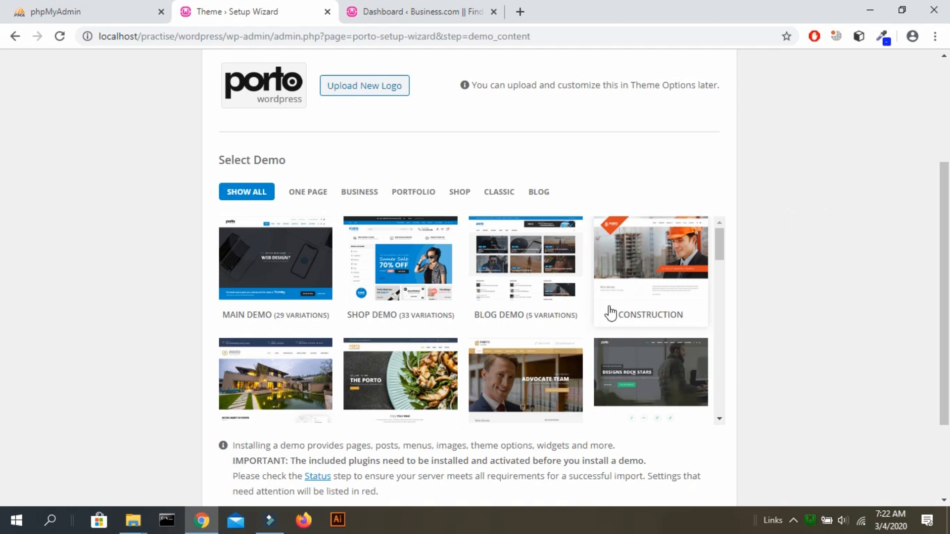
scroll(611, 312, down, 6)
scroll(611, 313, up, 3)
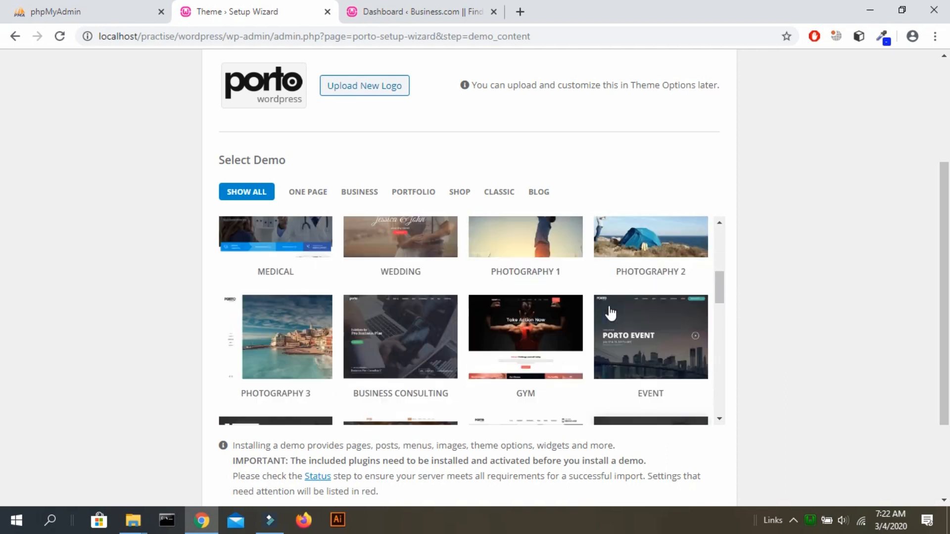
scroll(611, 313, up, 5)
scroll(846, 365, up, 3)
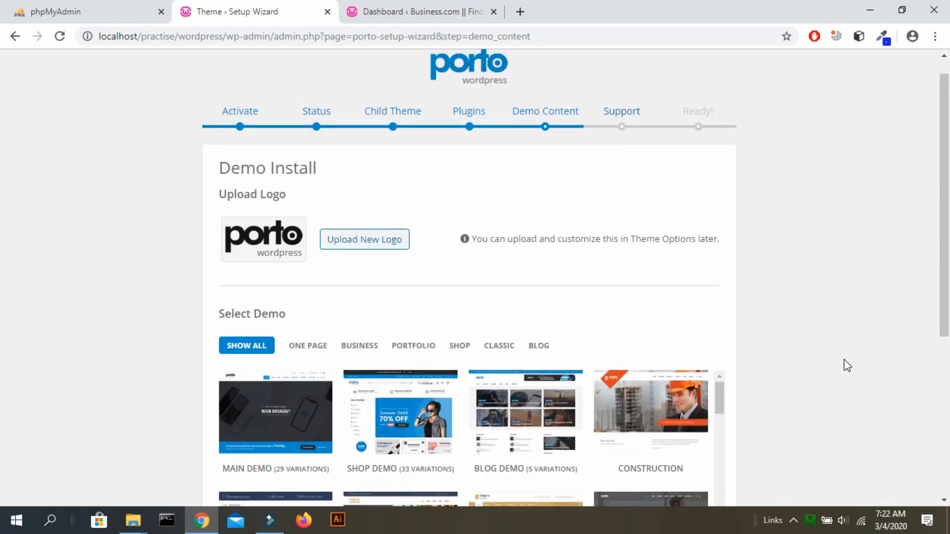
scroll(846, 365, down, 5)
scroll(846, 365, down, 1)
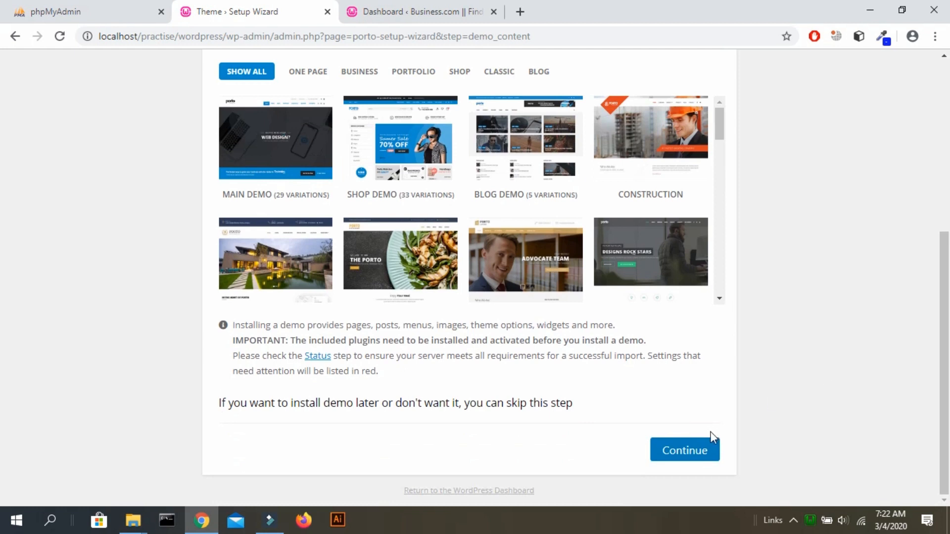
Skip the demo install and agree to the support terms to finish the wizard.
click(694, 451)
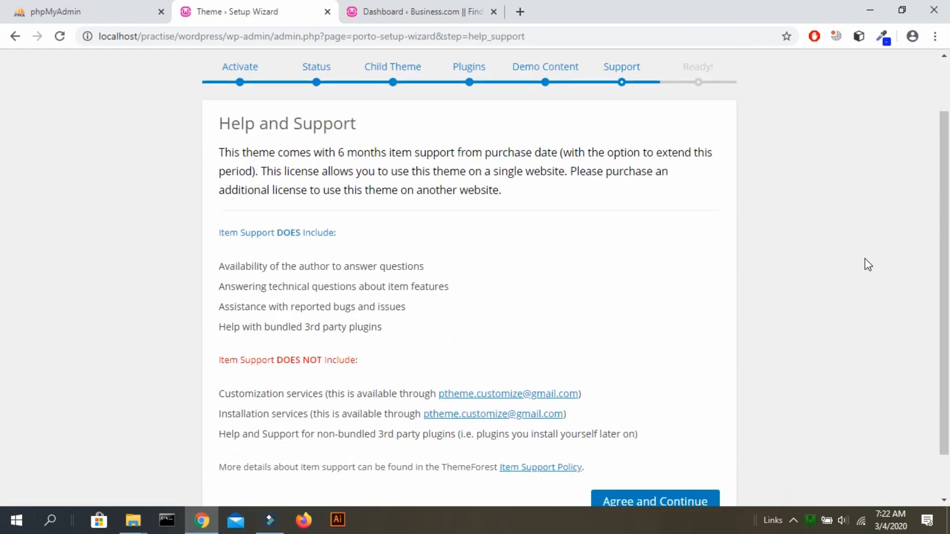
scroll(868, 264, down, 2)
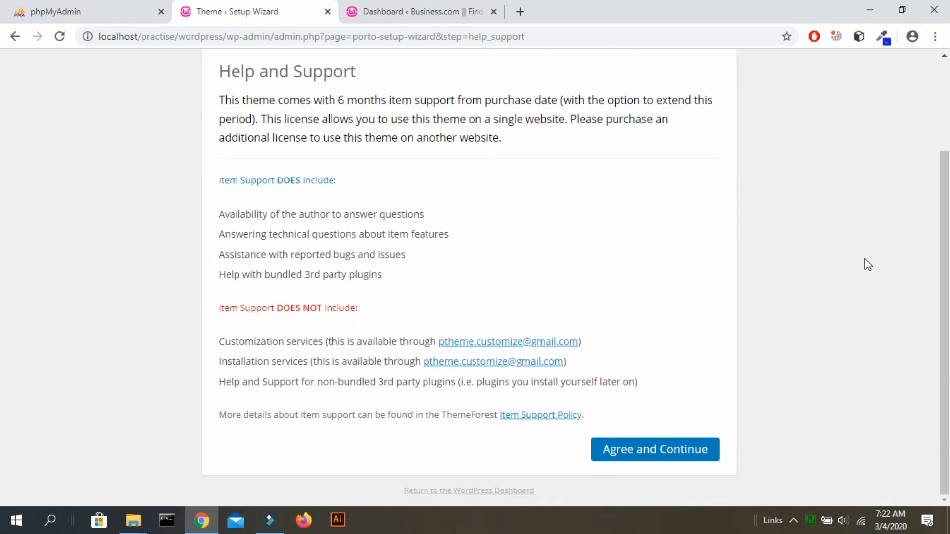
scroll(869, 264, up, 2)
scroll(868, 264, down, 2)
scroll(868, 265, up, 2)
scroll(868, 265, down, 1)
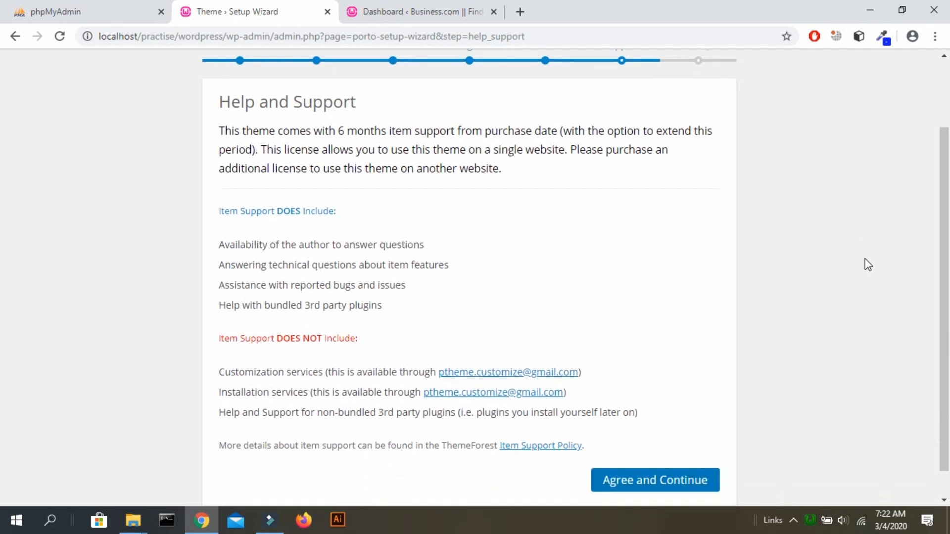
scroll(869, 265, down, 1)
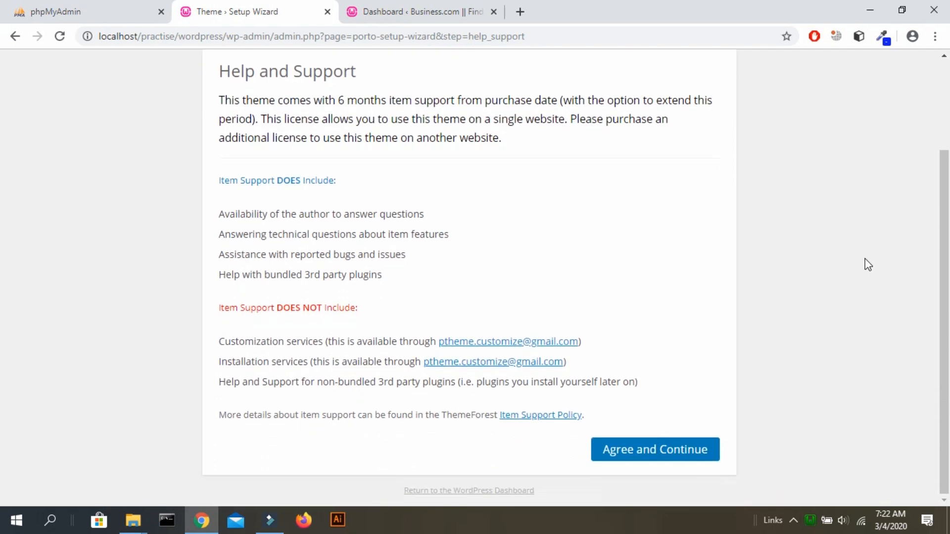
click(679, 448)
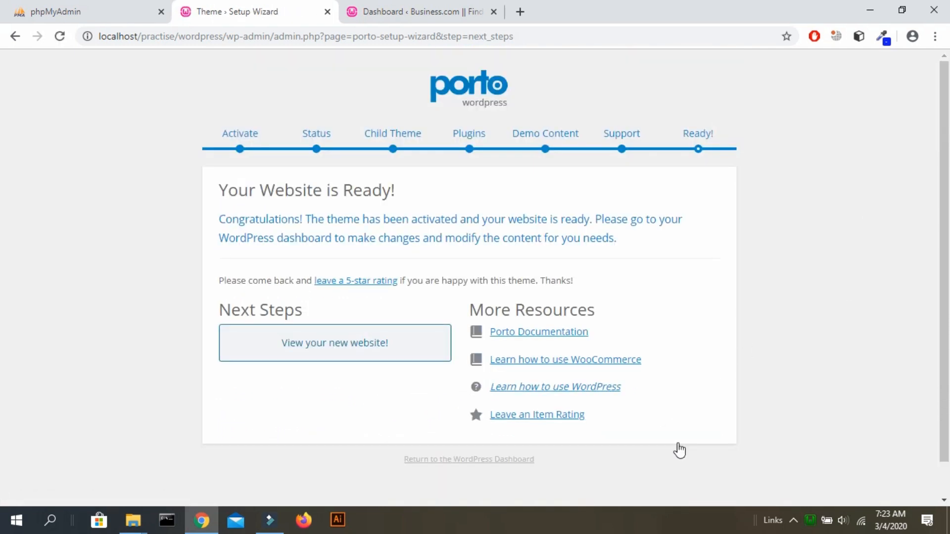
Close the old Dashboard tab and open 'View your new website!' in a new tab.
drag(949, 269, 949, 276)
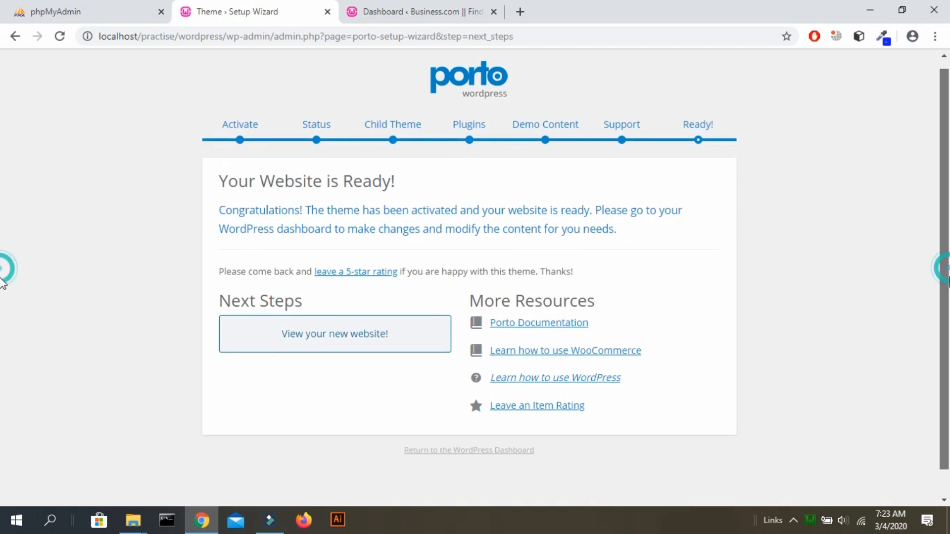
click(494, 11)
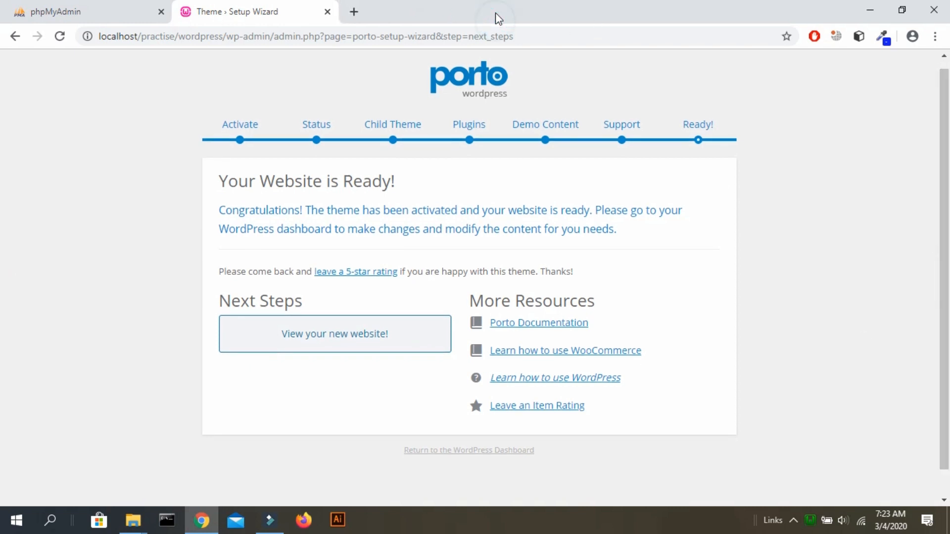
right_click(327, 334)
click(341, 341)
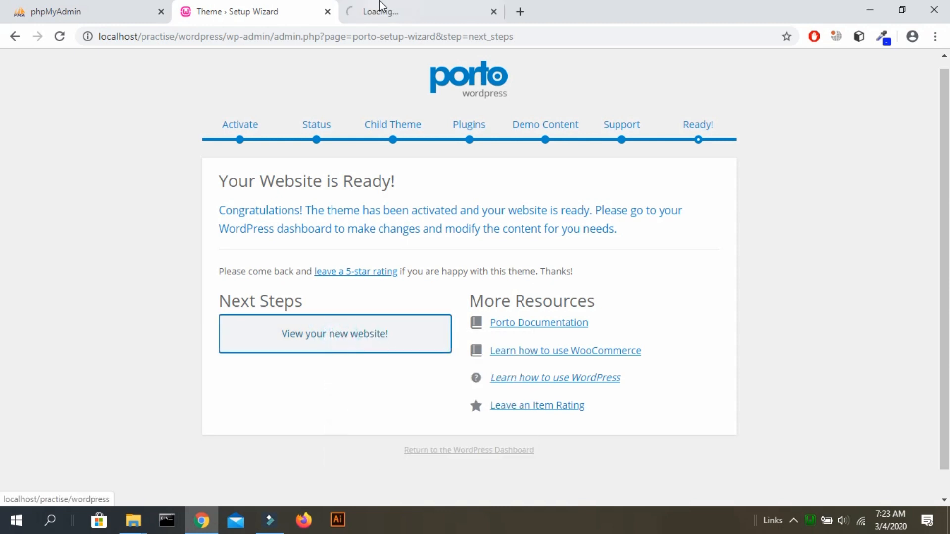
View the new Porto homepage, then go from the wizard tab back to the WordPress Dashboard.
click(379, 7)
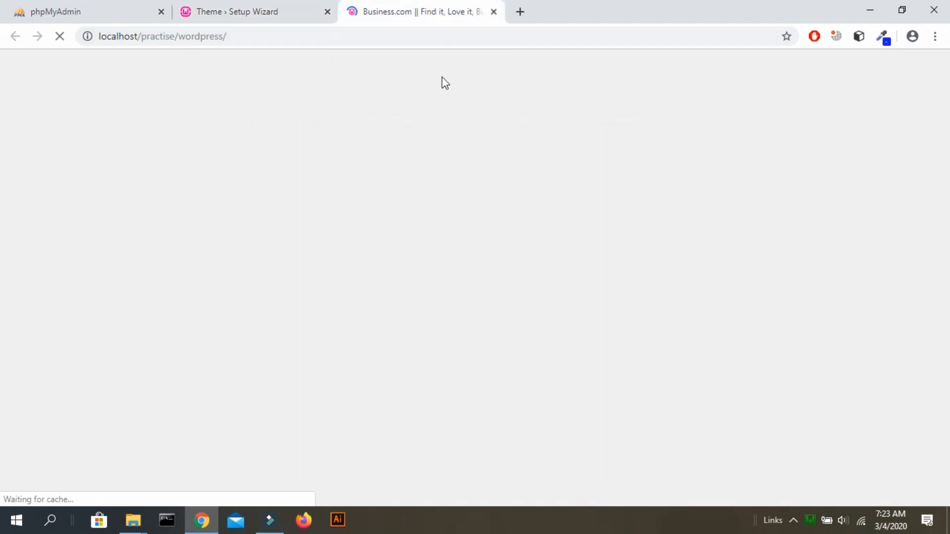
drag(117, 121, 211, 89)
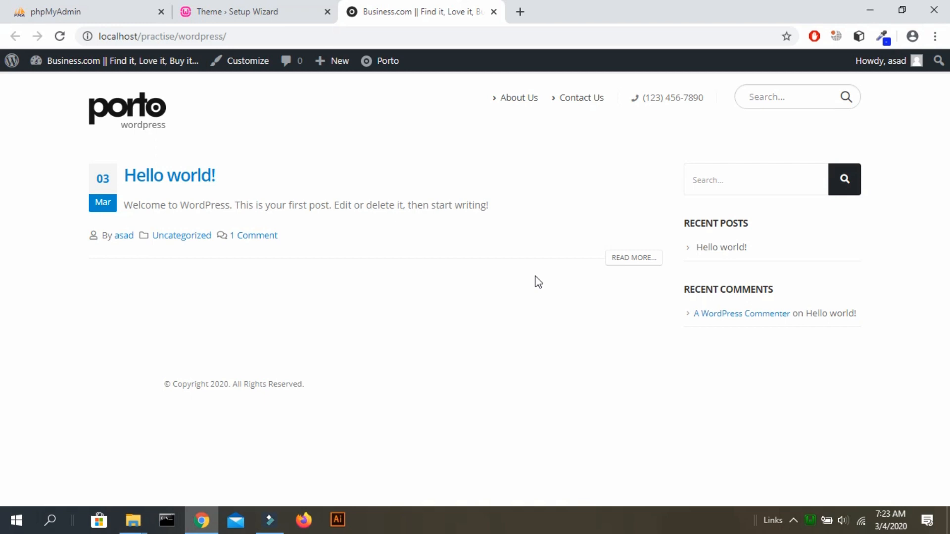
click(297, 4)
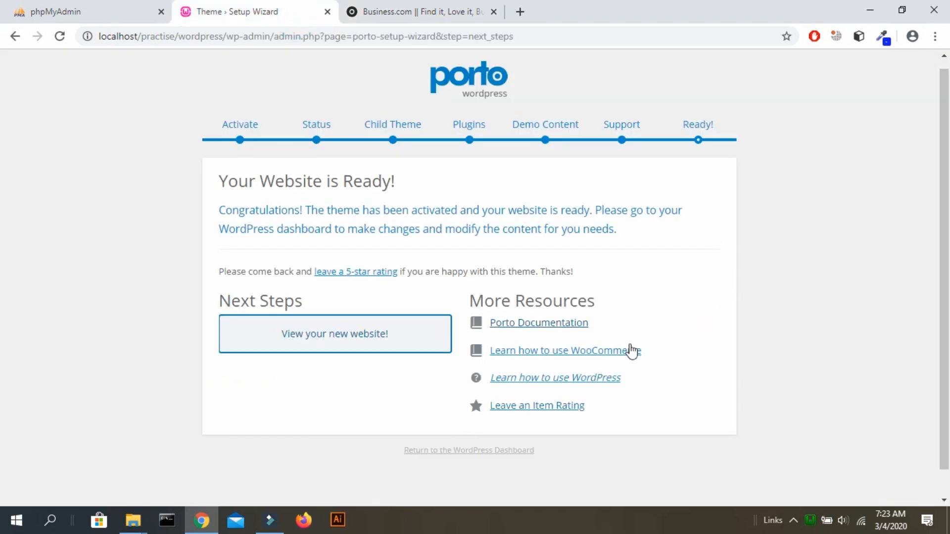
click(464, 450)
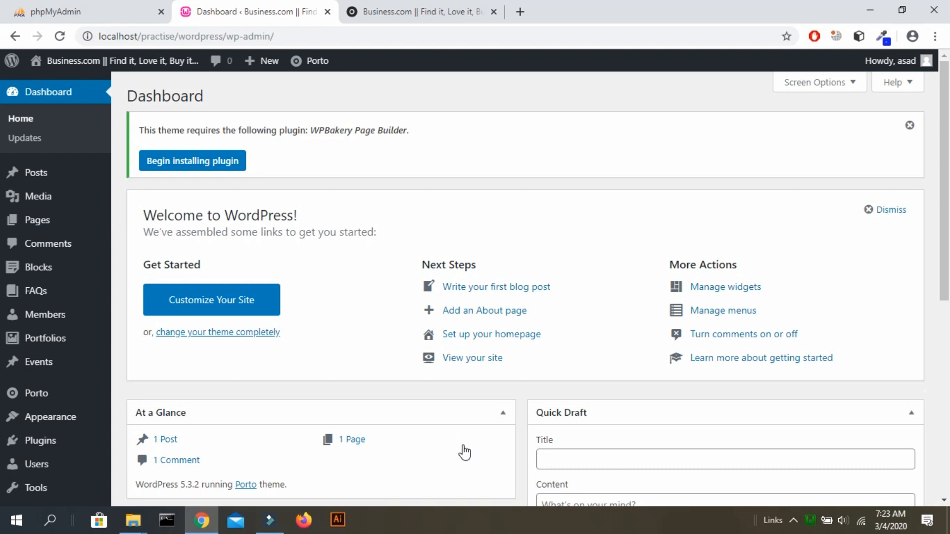
Open Appearance > Customize from the dashboard sidebar to launch the Porto Customizer.
scroll(464, 452, down, 5)
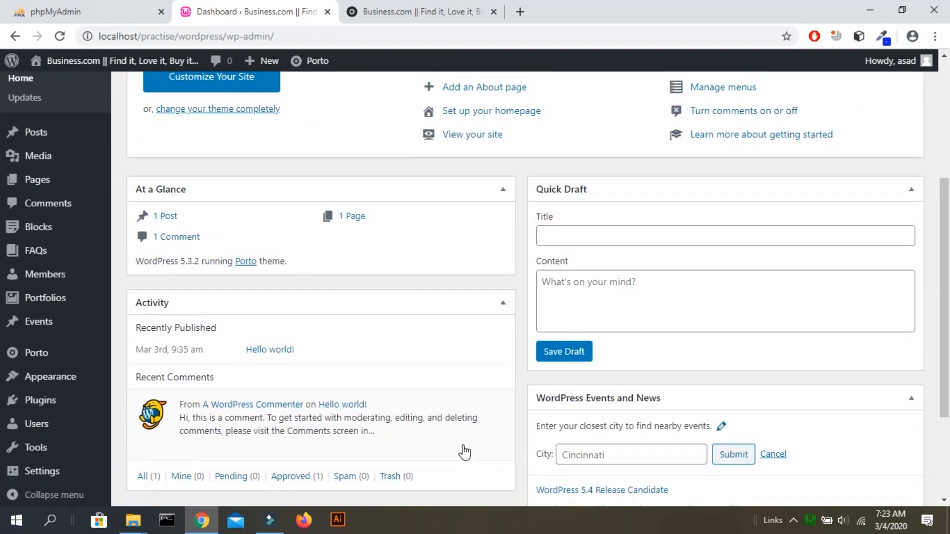
scroll(464, 451, up, 3)
scroll(464, 452, down, 5)
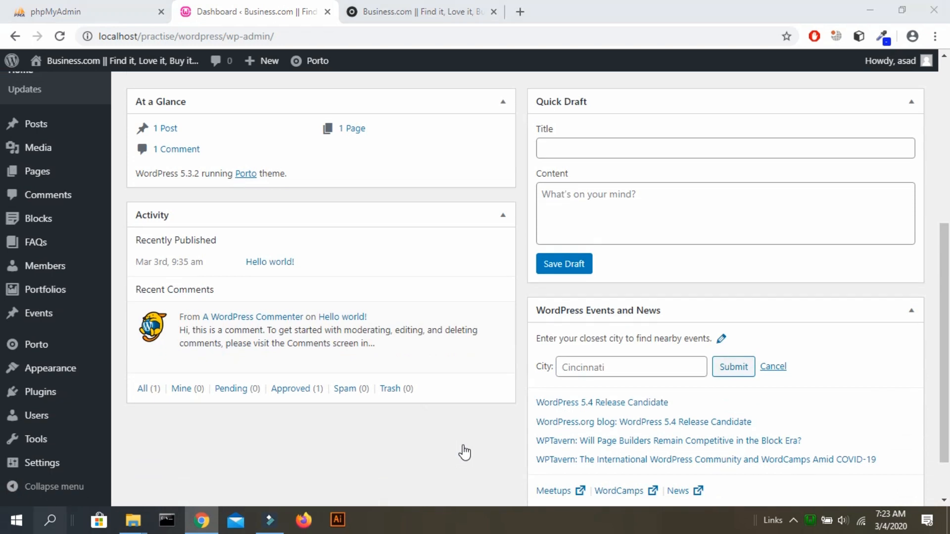
key(super)
text(note)
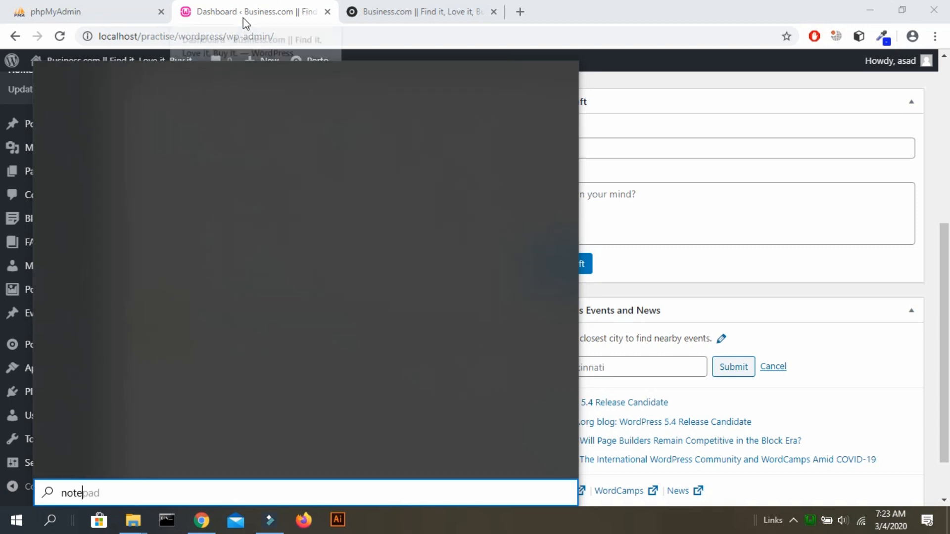
key(Escape)
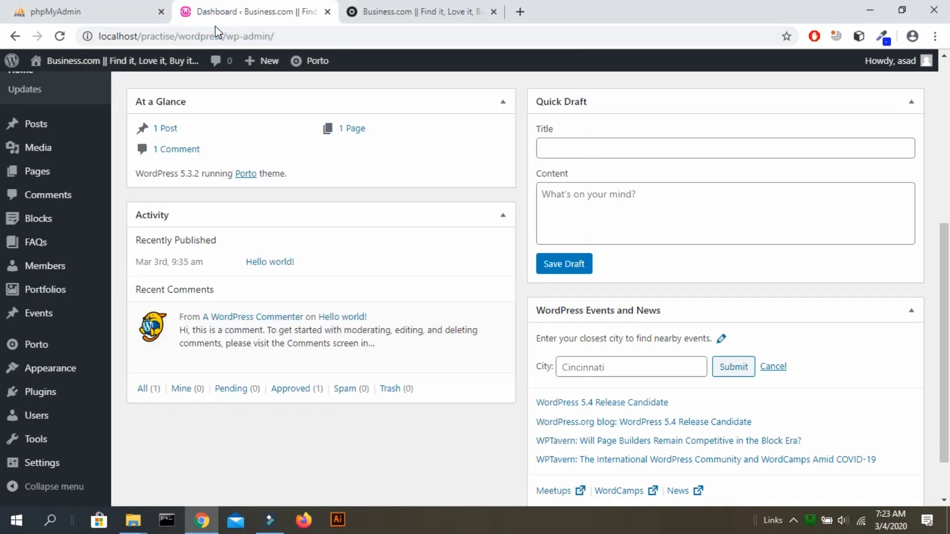
mouse_move(65, 341)
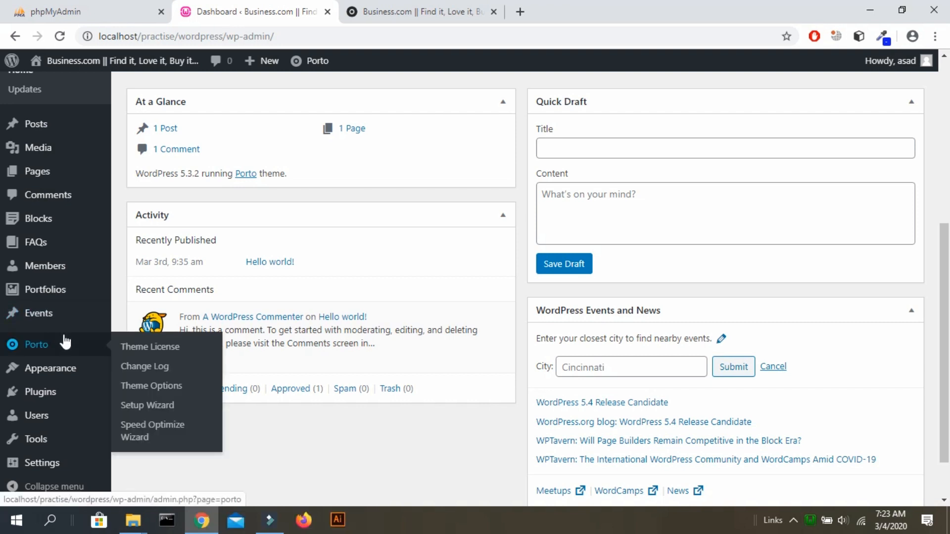
scroll(407, 200, down, 2)
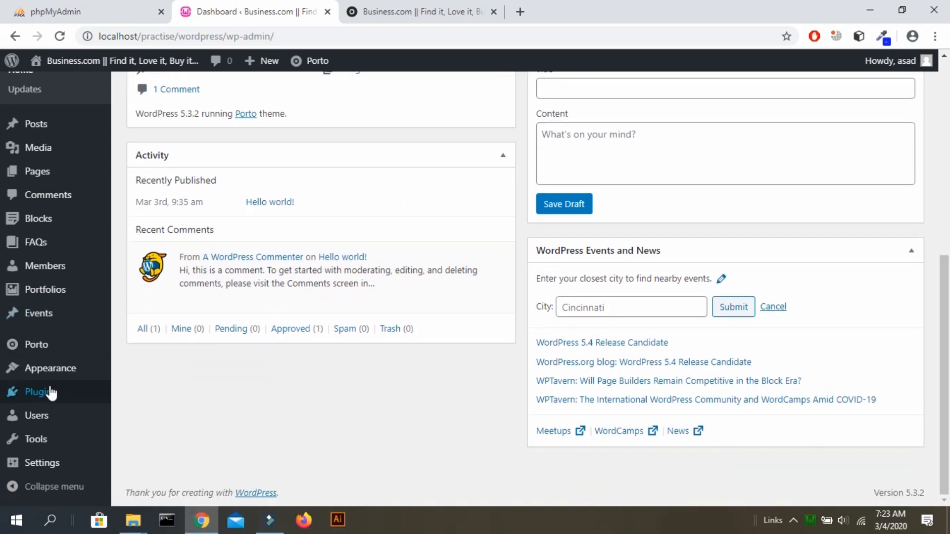
mouse_move(49, 370)
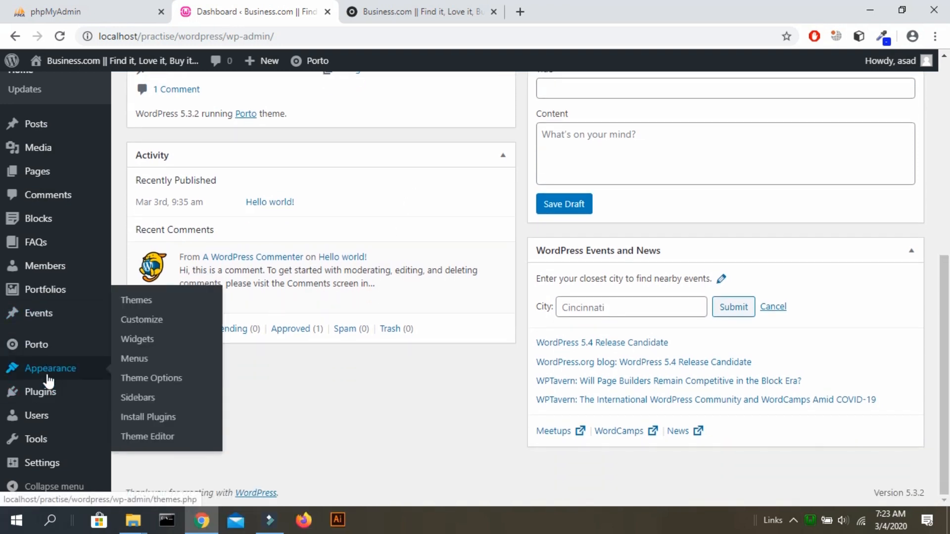
click(129, 321)
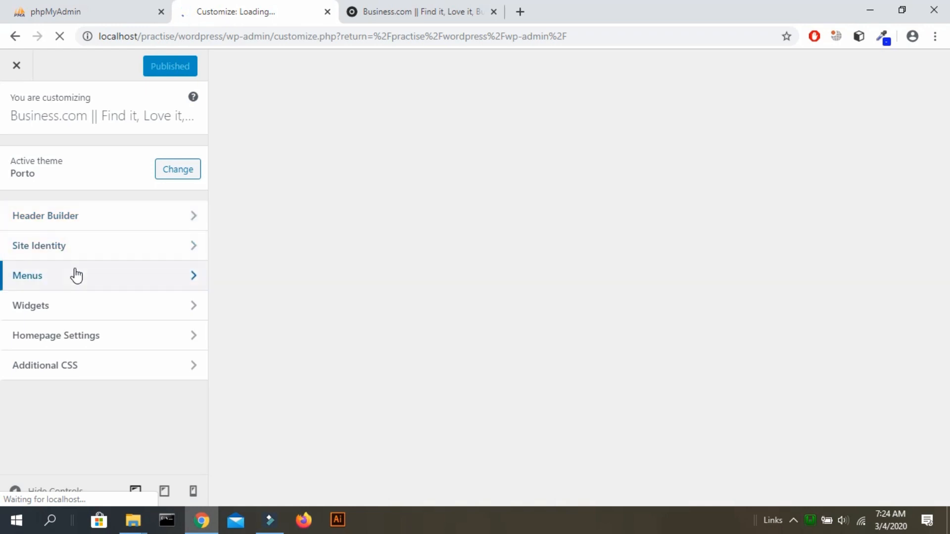
Open Header Builder, view the header layout dropdown, then back out and close the Customizer.
click(71, 212)
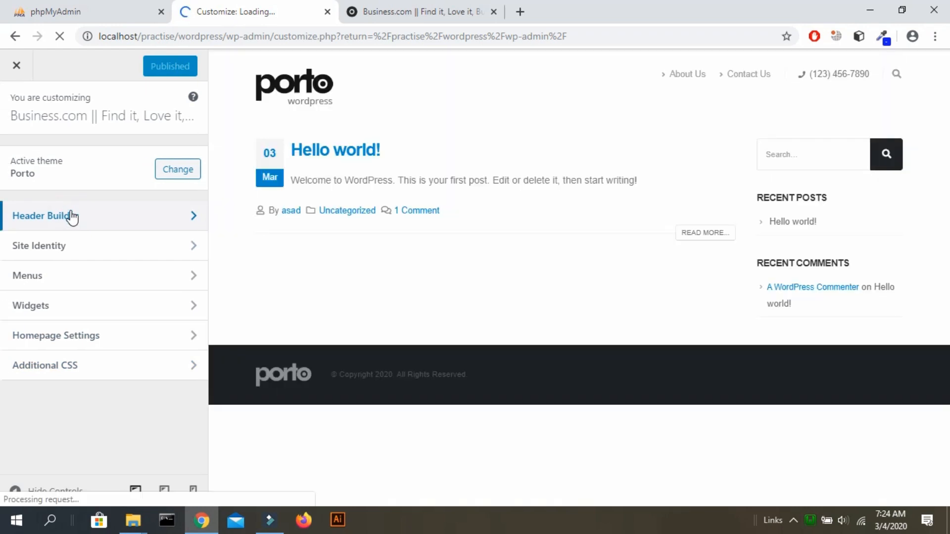
click(72, 215)
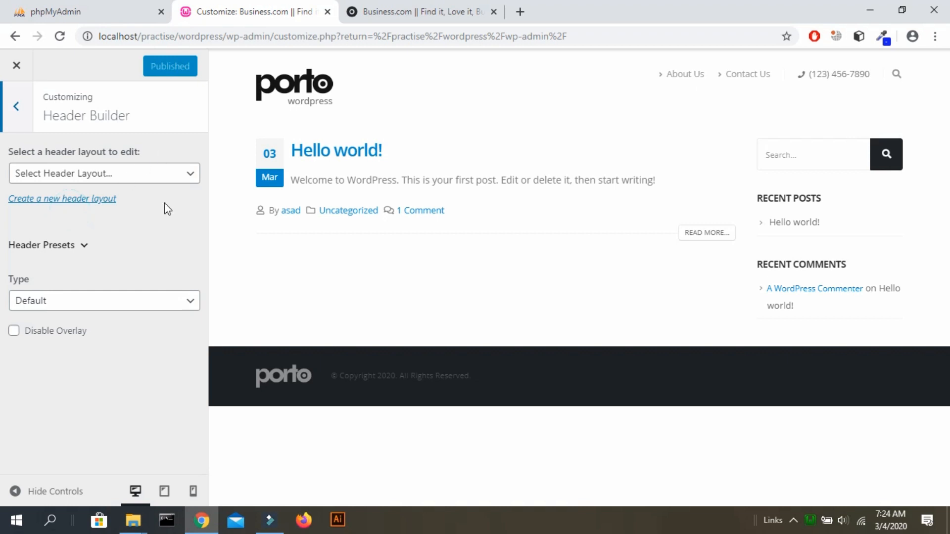
click(170, 178)
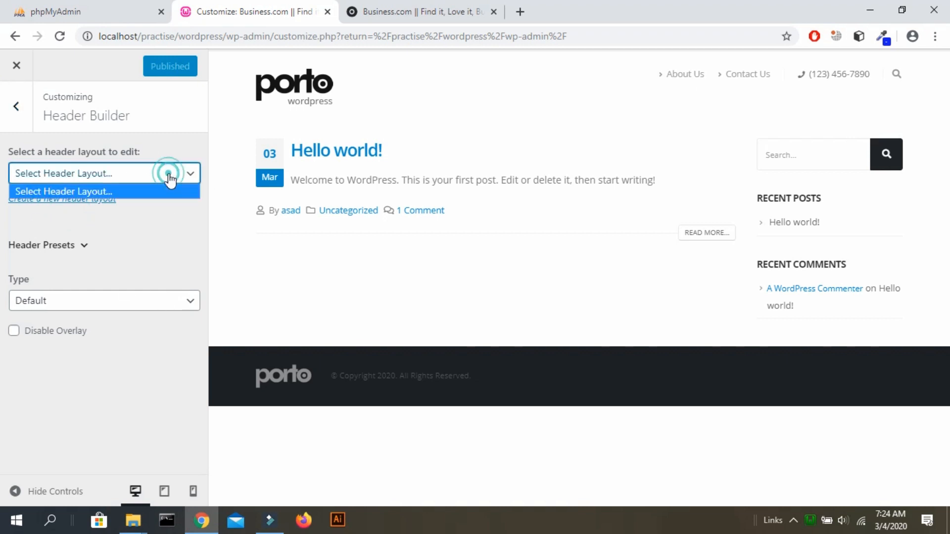
click(170, 177)
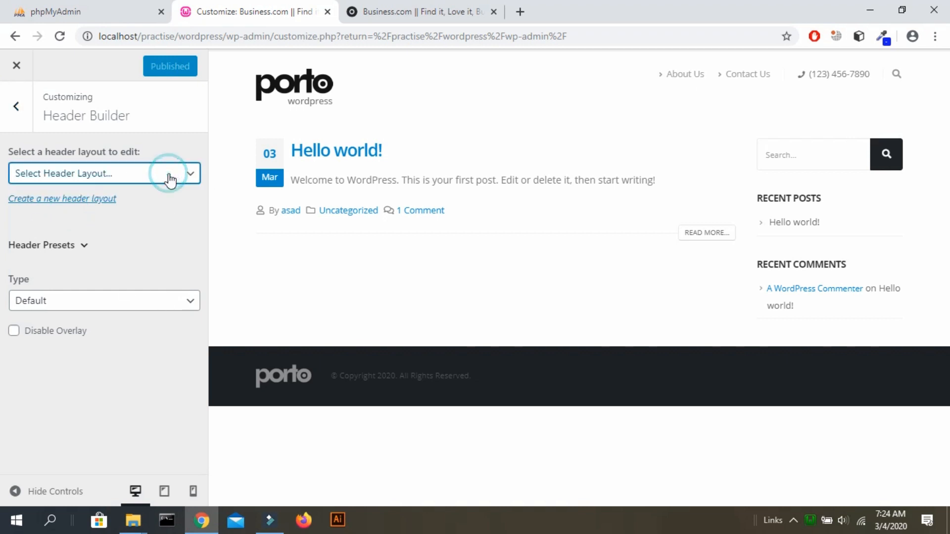
click(26, 106)
click(27, 78)
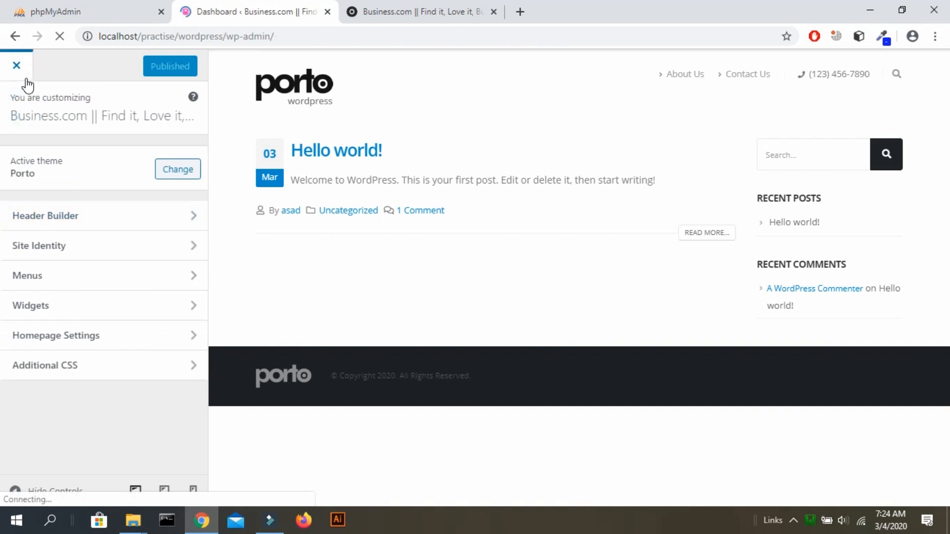
Open Porto Theme Options from Appearance and scroll through the Header Types layouts.
scroll(27, 85, down, 5)
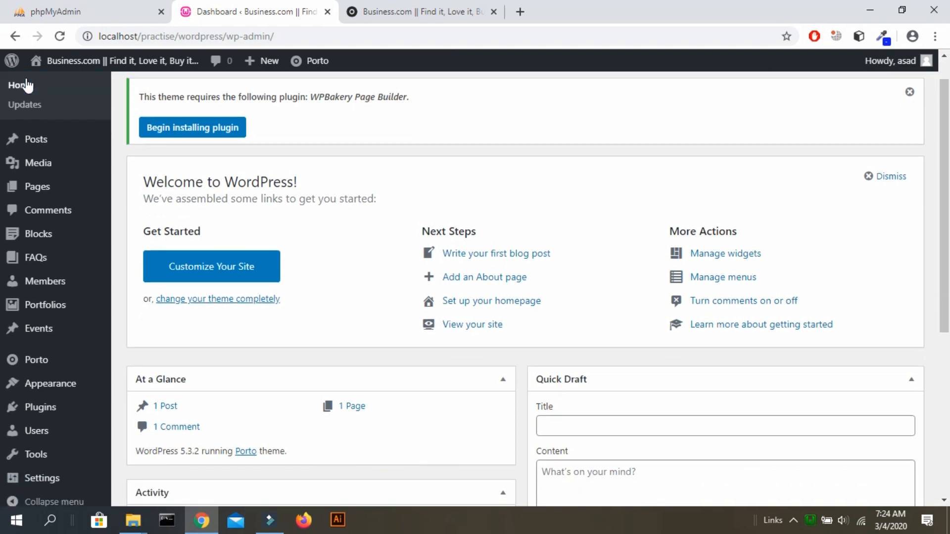
mouse_move(56, 375)
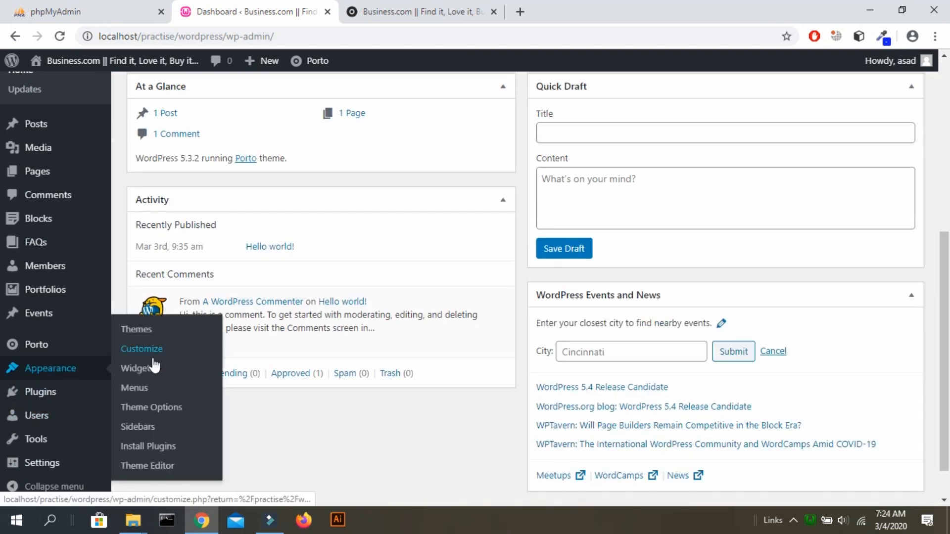
click(152, 415)
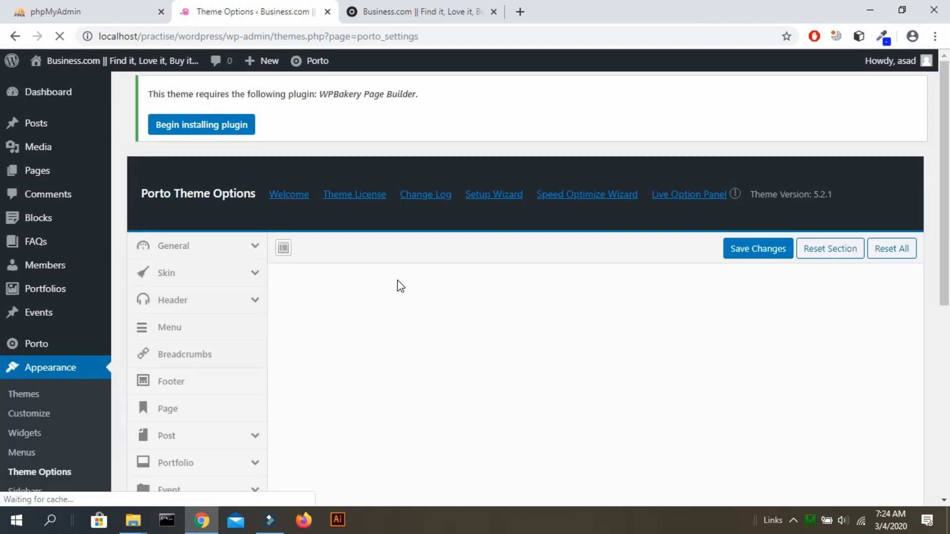
scroll(398, 286, down, 8)
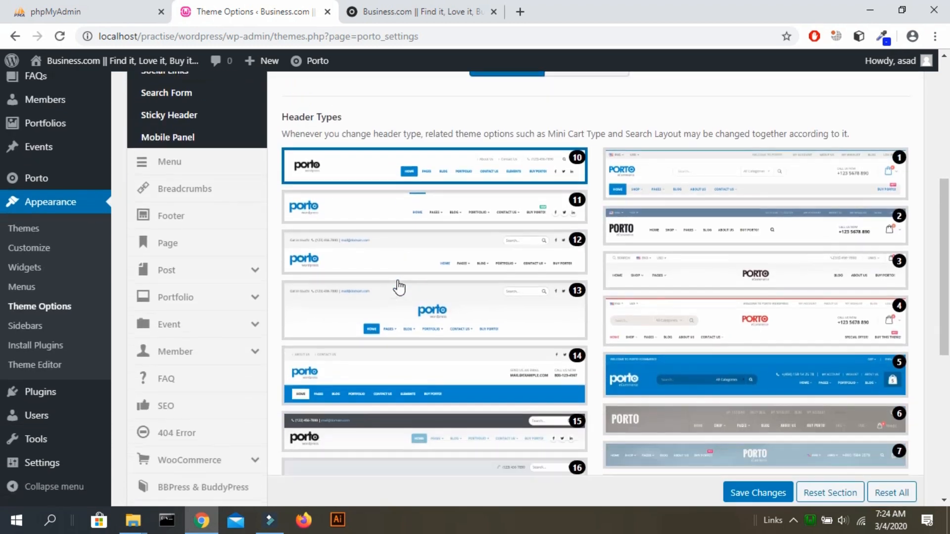
scroll(399, 287, up, 6)
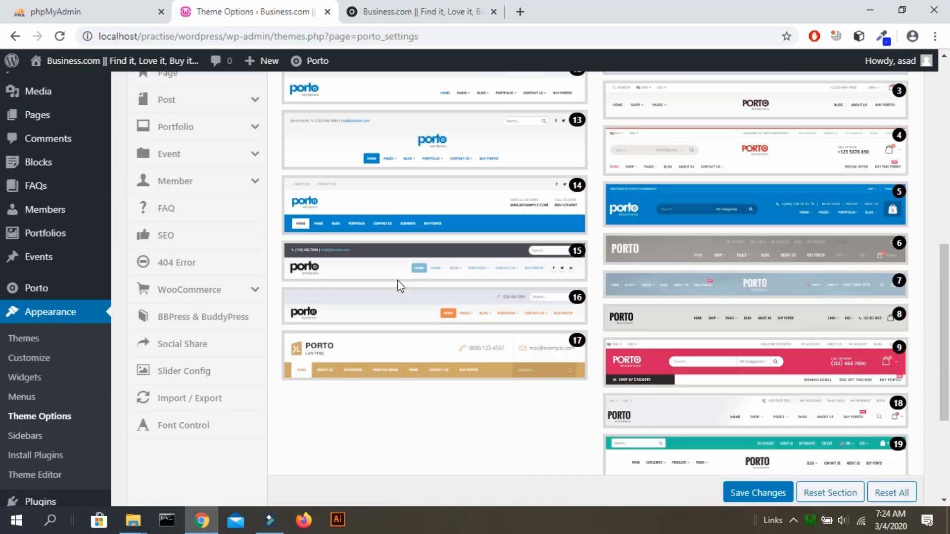
scroll(399, 287, down, 3)
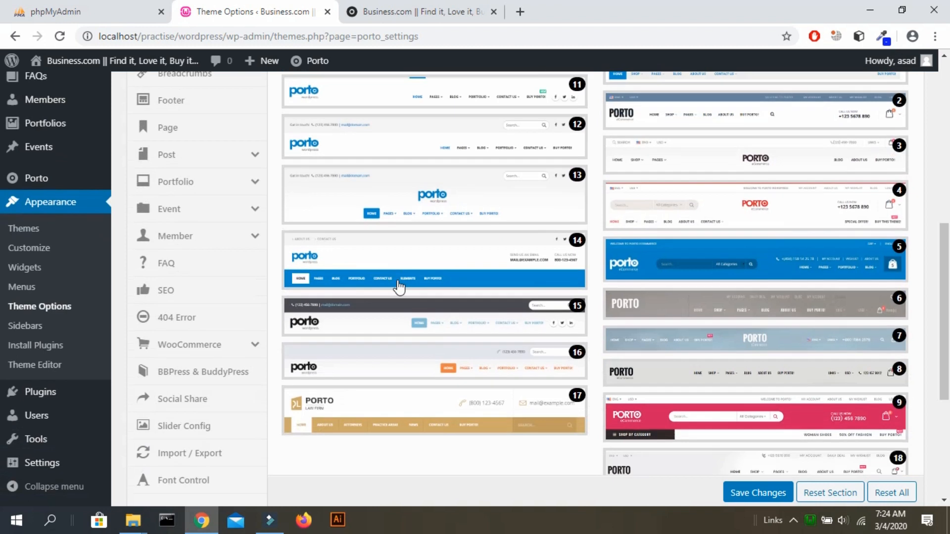
Open the Porto welcome page in a new browser tab.
mouse_move(65, 180)
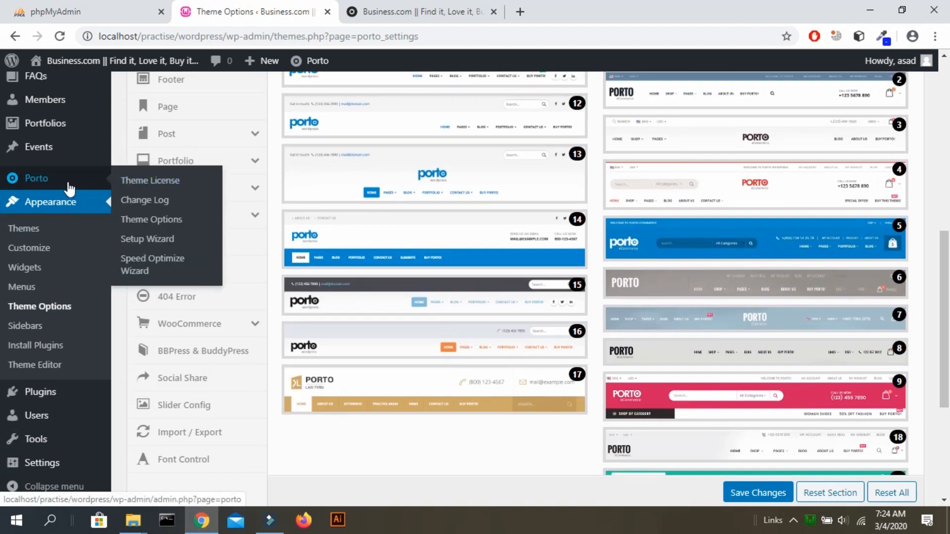
right_click(68, 183)
click(91, 192)
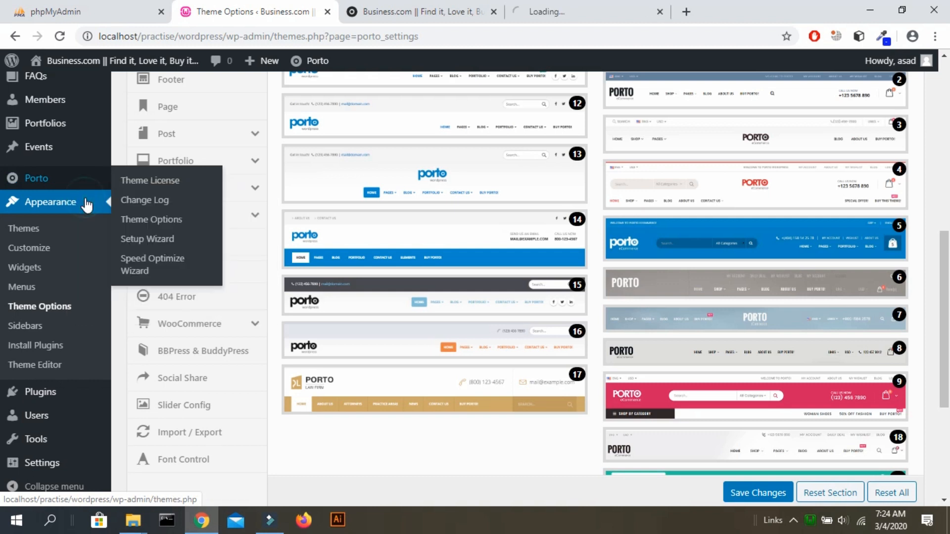
From the Porto welcome page, visit Theme Options and the Header Builder, then return.
click(569, 11)
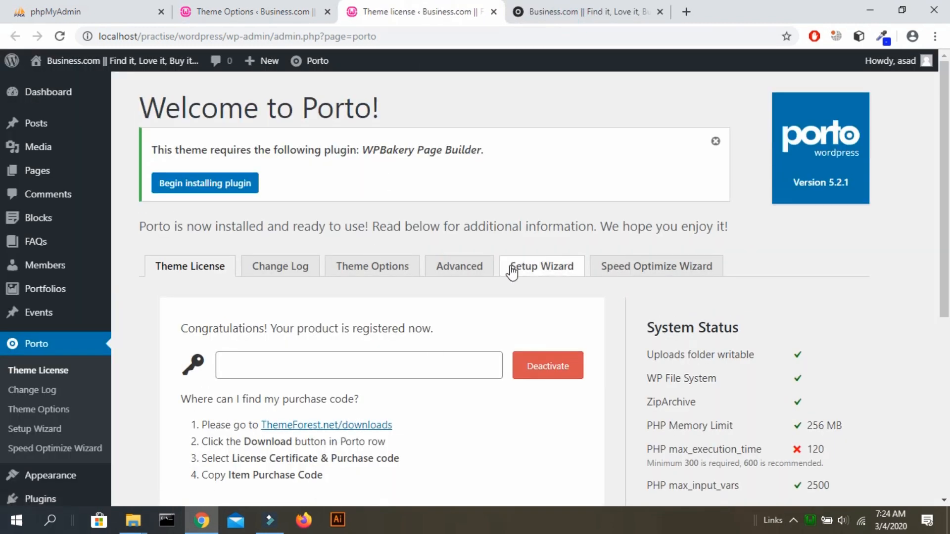
click(374, 270)
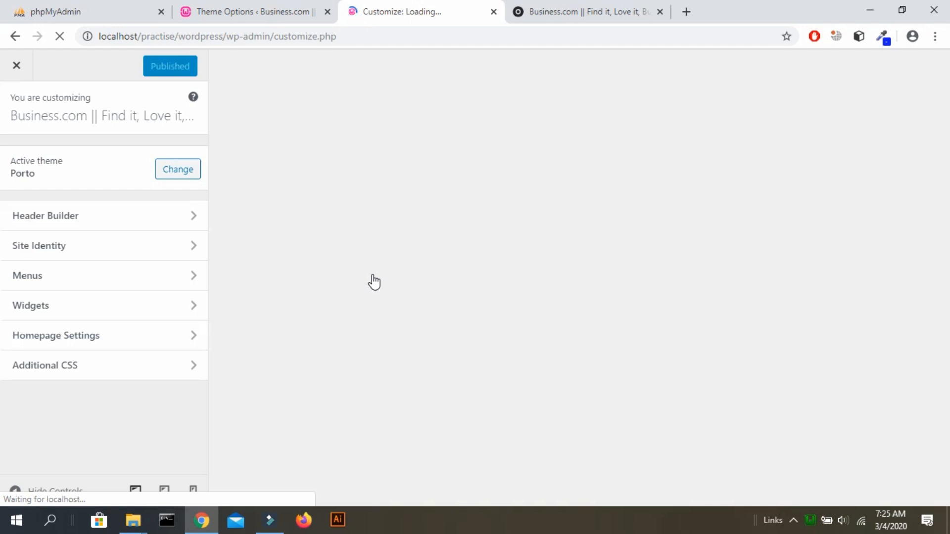
click(87, 215)
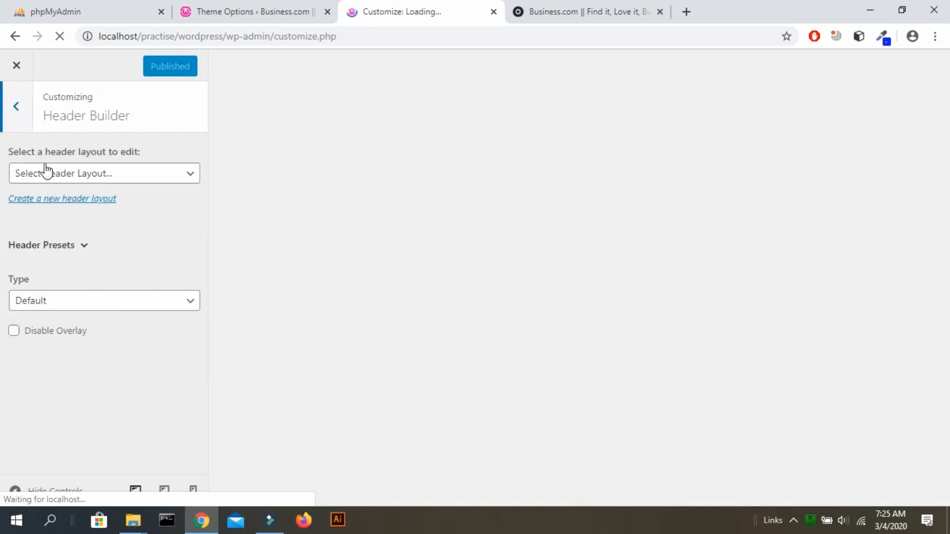
click(15, 104)
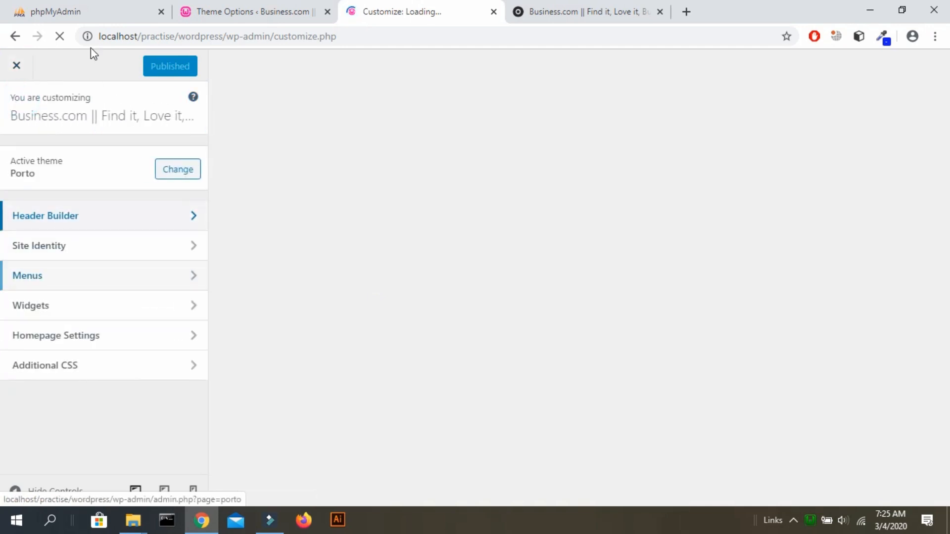
click(14, 36)
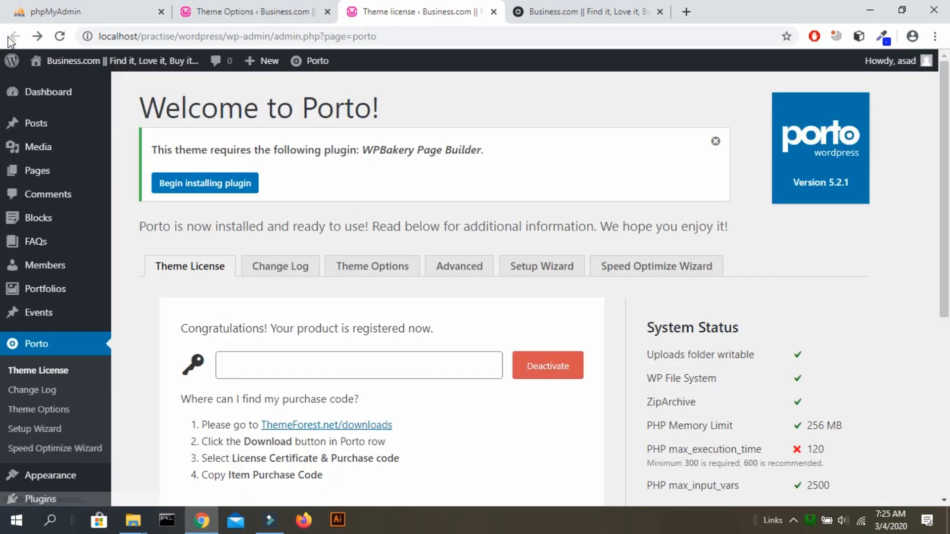
Open Porto's advanced Theme Options and close the duplicate Theme Options tab.
click(471, 269)
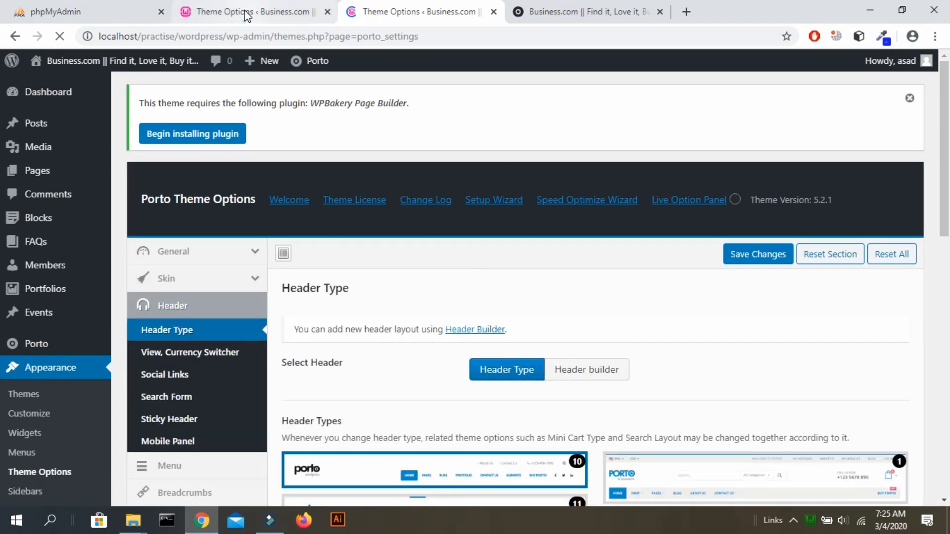
click(292, 12)
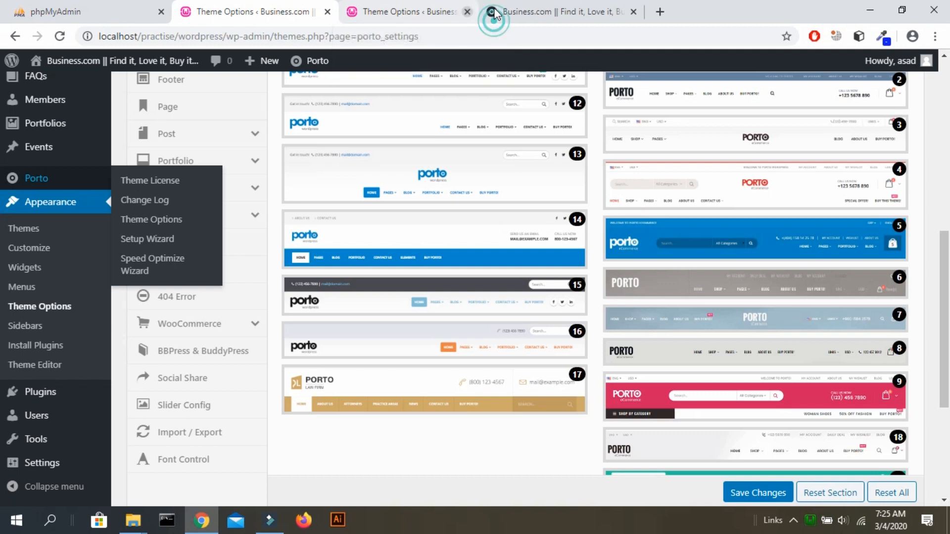
click(494, 12)
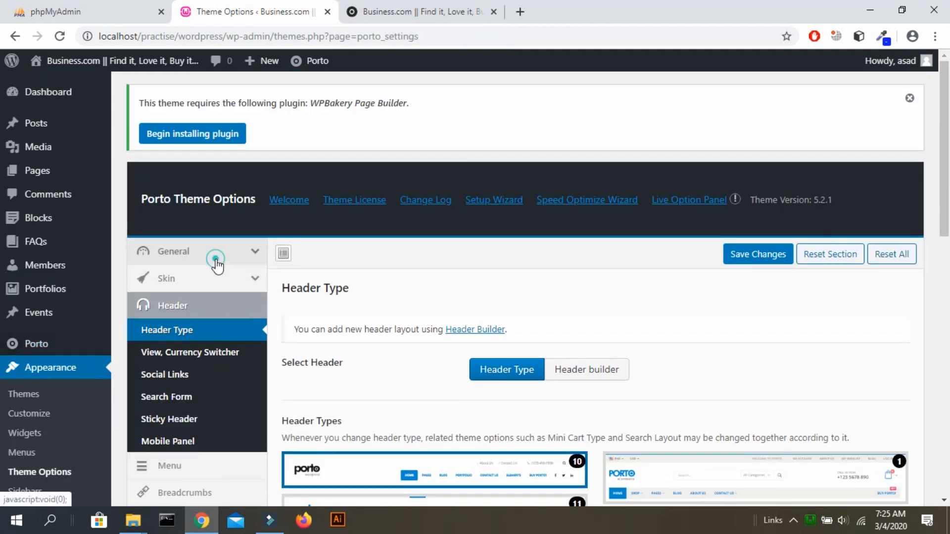
Browse the General group's options, then show its Google Map API section with the empty API Key.
click(217, 263)
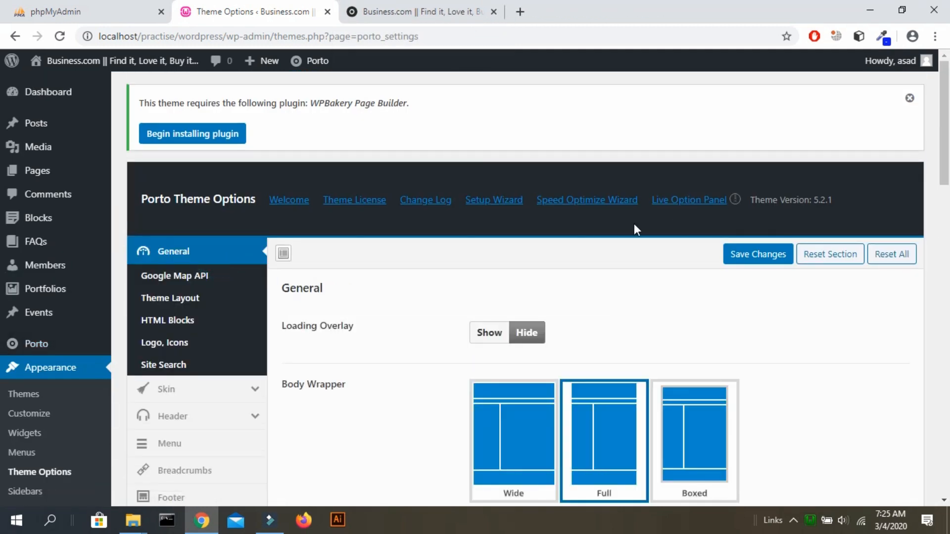
scroll(634, 223, down, 4)
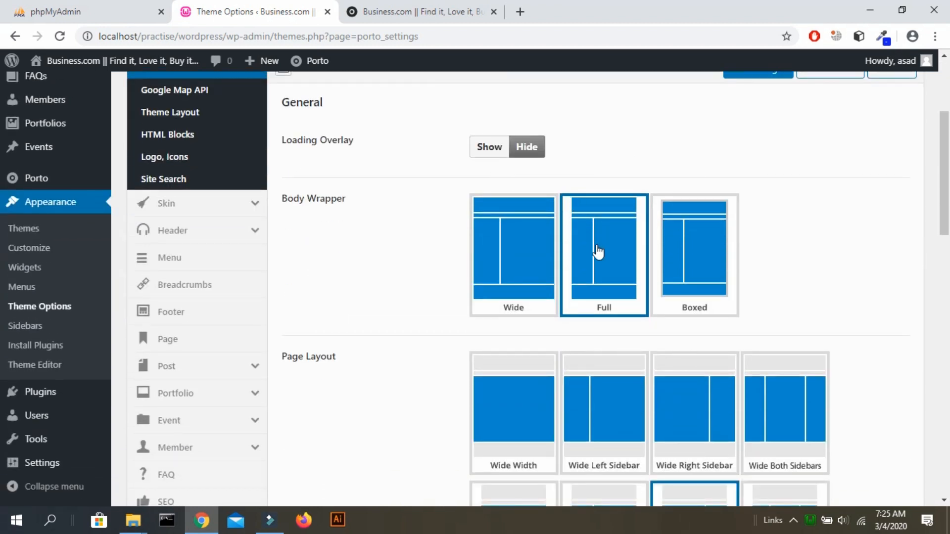
scroll(569, 260, down, 4)
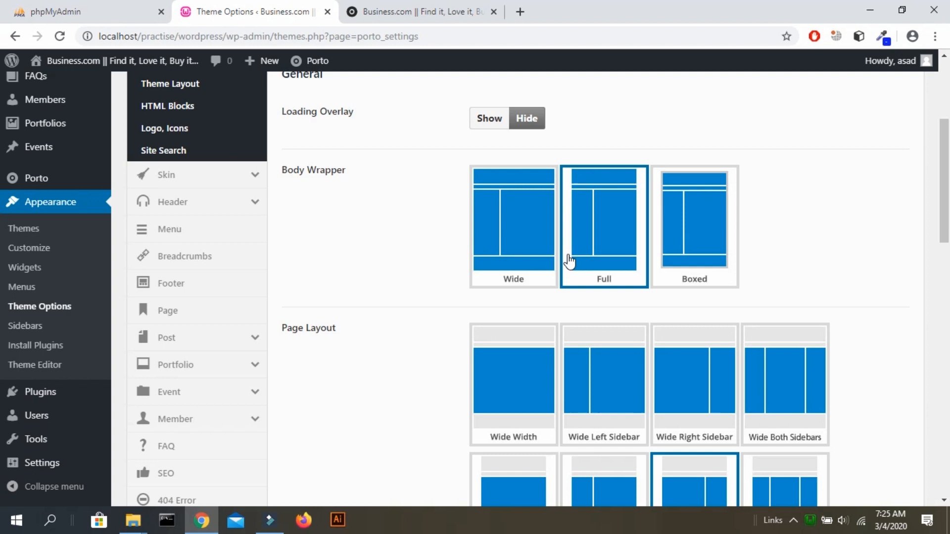
scroll(569, 260, up, 3)
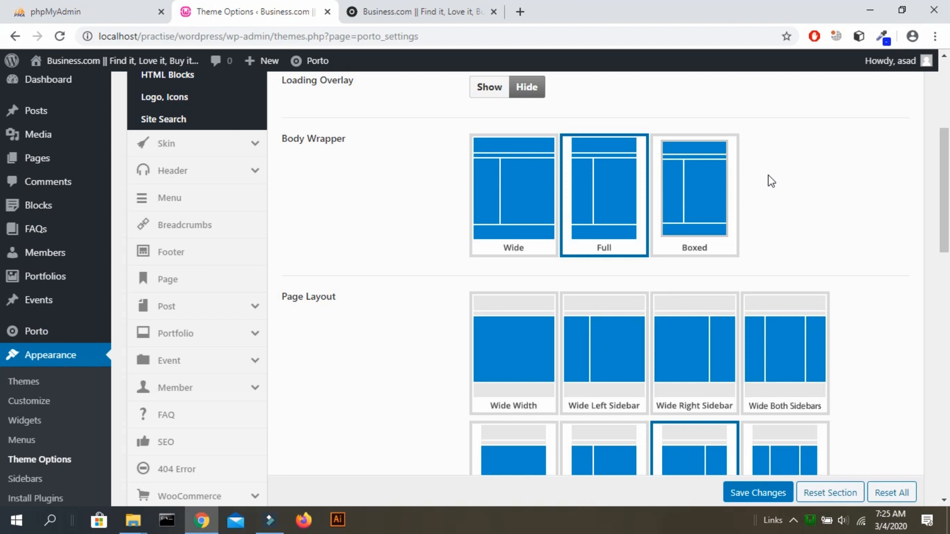
scroll(771, 181, down, 4)
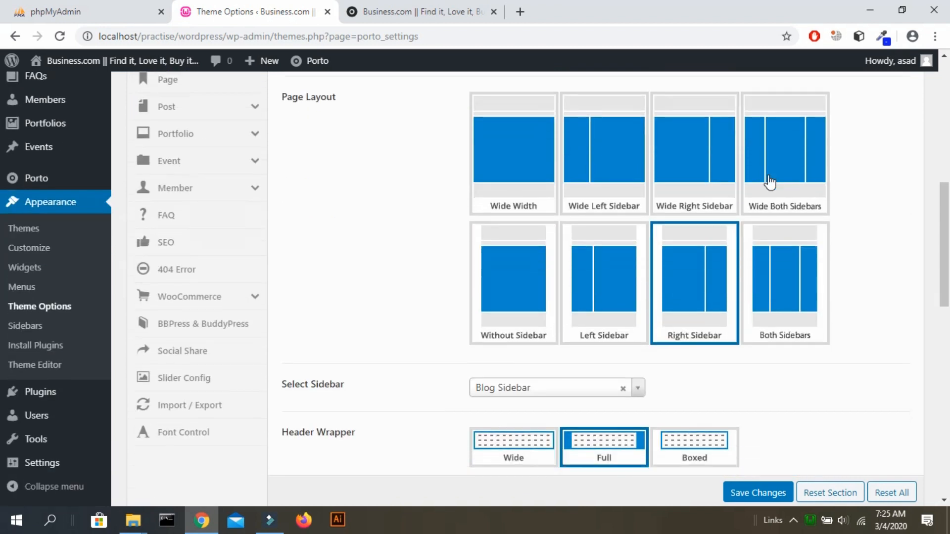
scroll(770, 182, down, 2)
scroll(770, 182, up, 5)
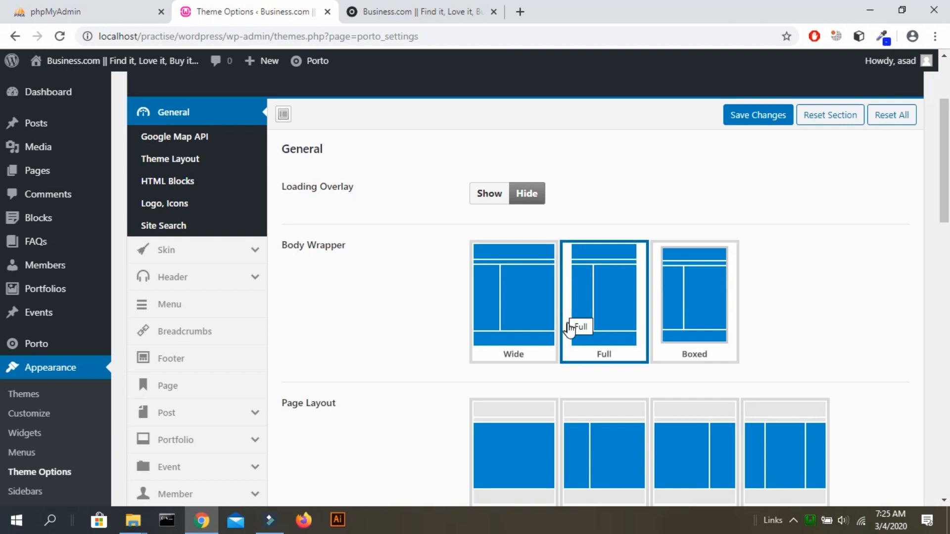
scroll(569, 326, down, 3)
scroll(766, 335, down, 2)
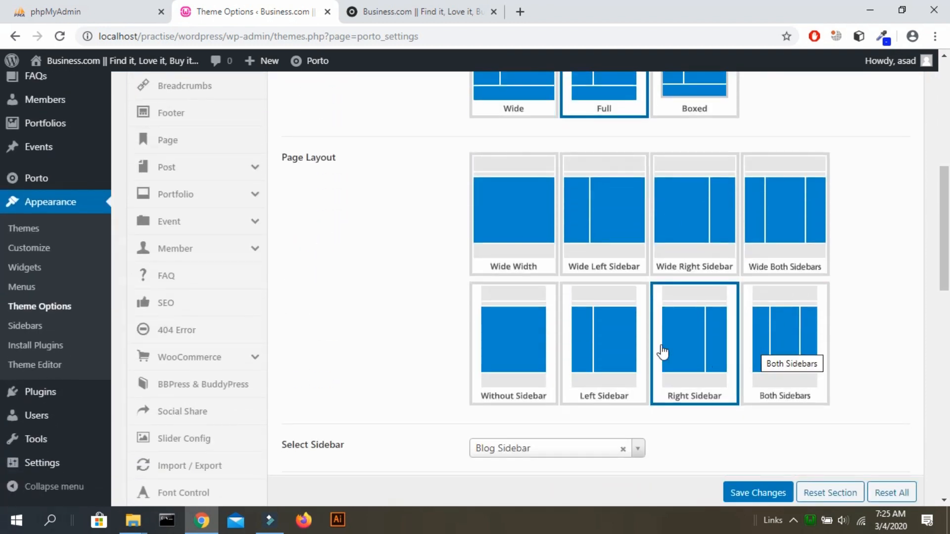
scroll(610, 353, down, 2)
scroll(610, 353, down, 2)
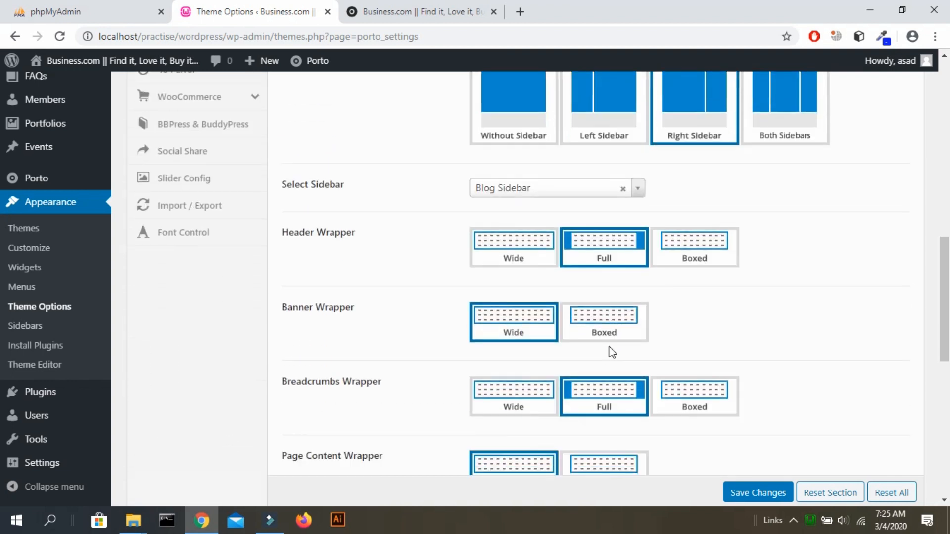
scroll(612, 352, down, 2)
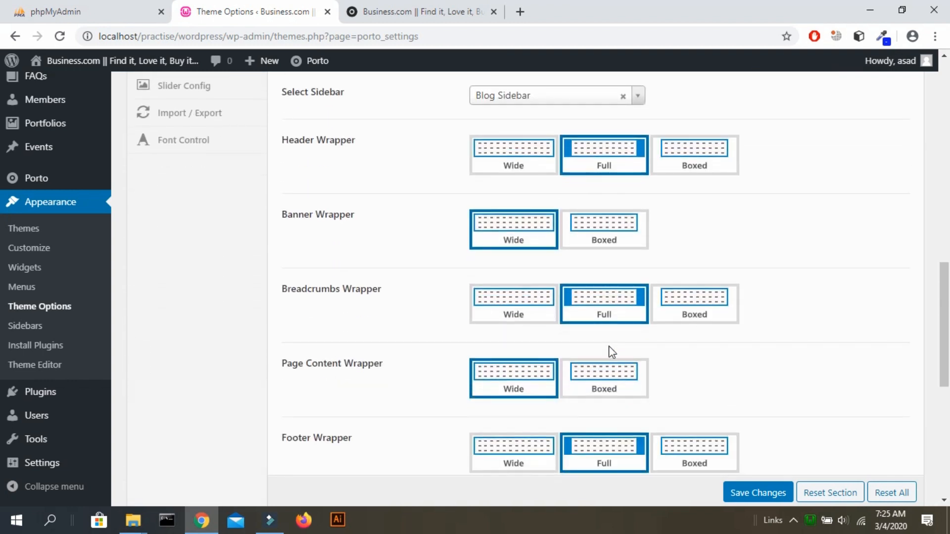
scroll(612, 353, down, 1)
scroll(610, 354, up, 1)
scroll(610, 353, down, 2)
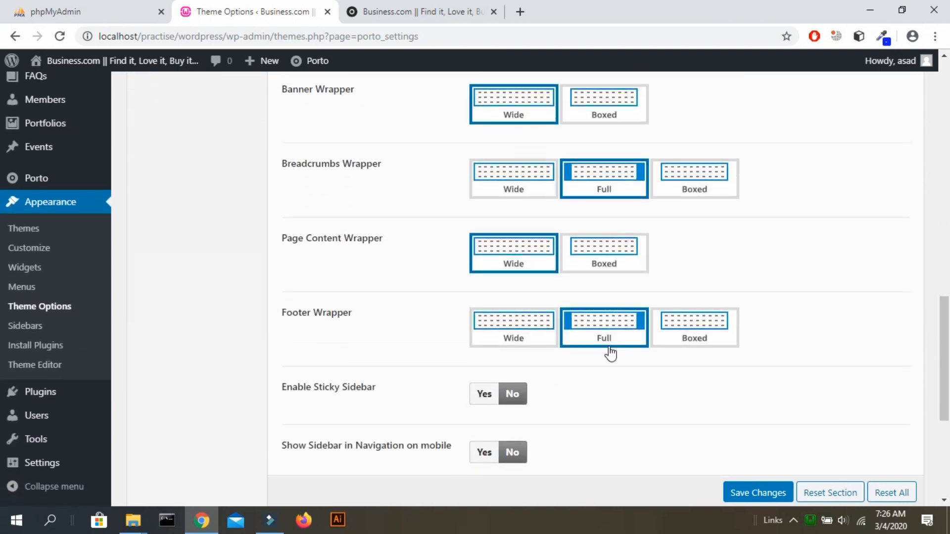
scroll(610, 353, down, 2)
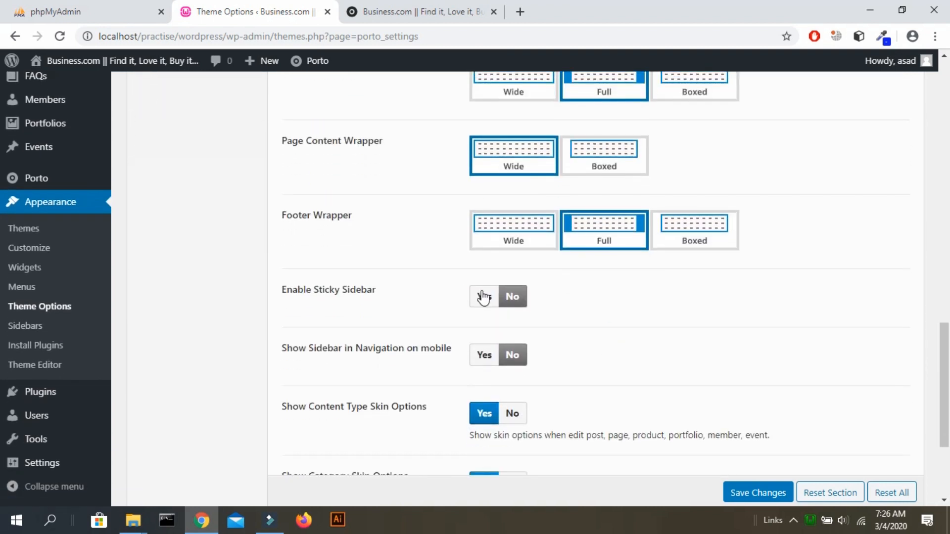
scroll(640, 355, down, 3)
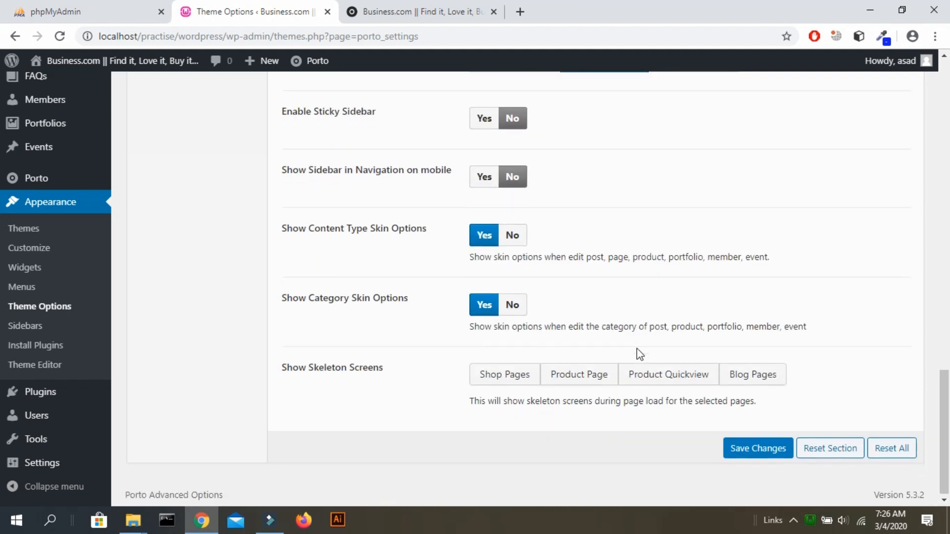
scroll(638, 354, up, 8)
scroll(638, 354, up, 10)
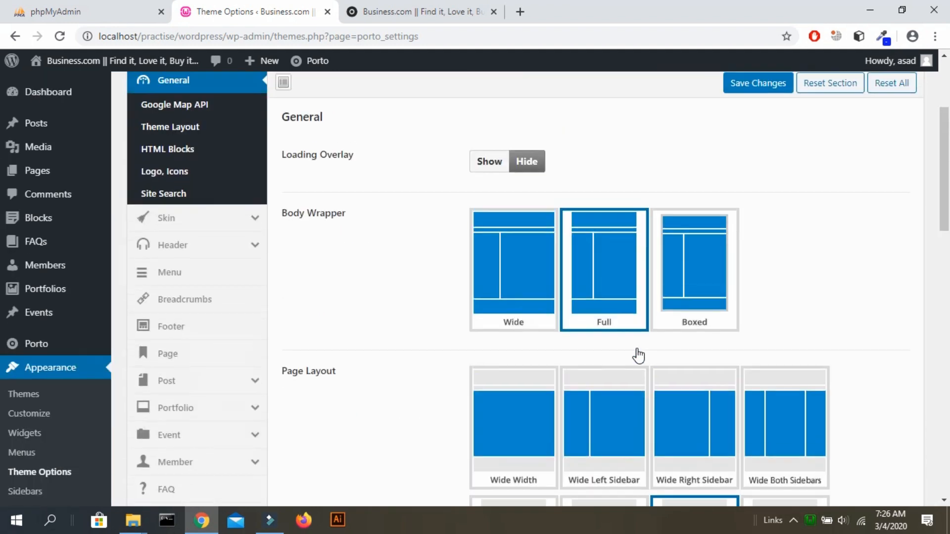
click(224, 159)
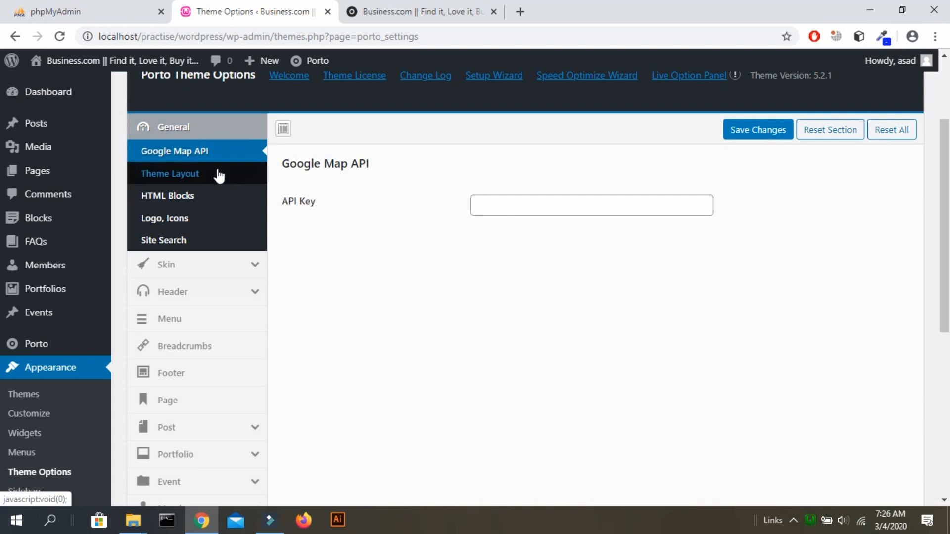
Review the Porto Theme Layout diagram.
click(218, 176)
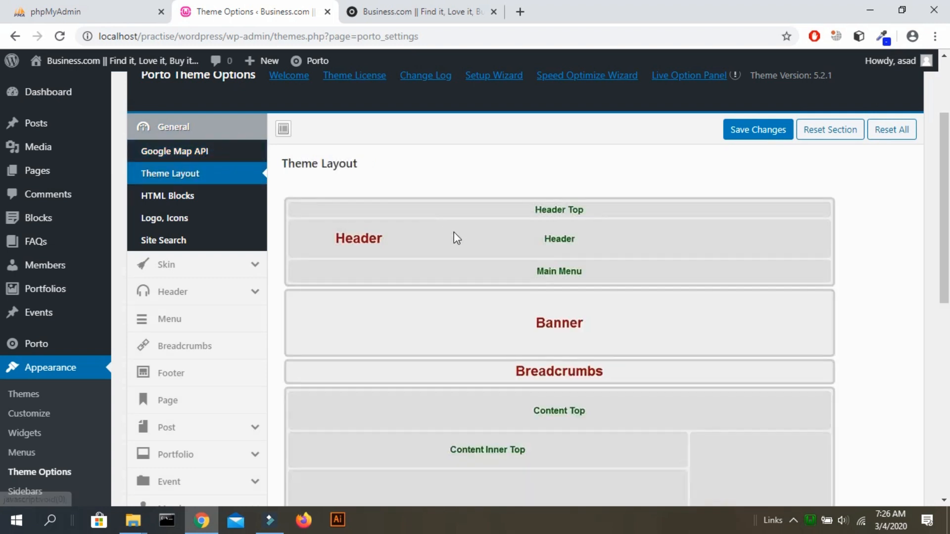
scroll(453, 232, down, 2)
scroll(453, 233, down, 7)
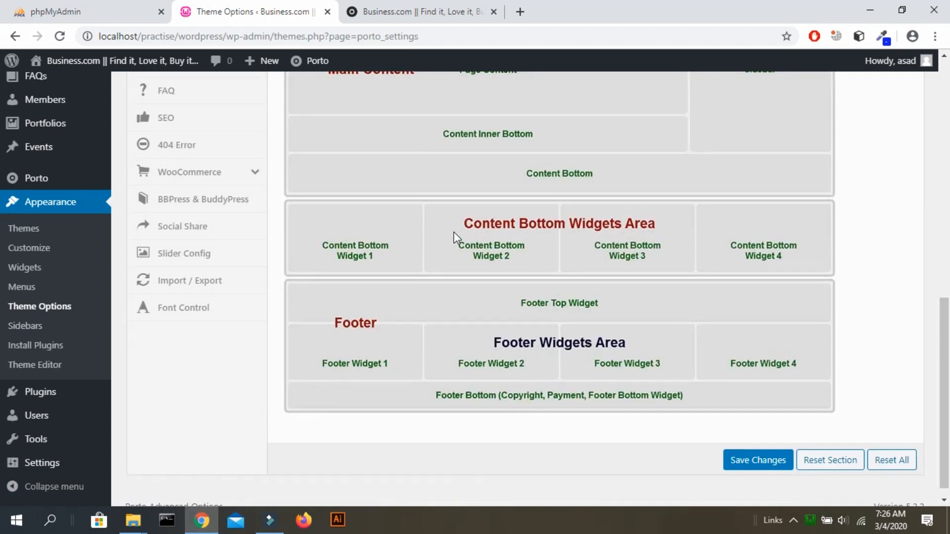
scroll(453, 233, up, 9)
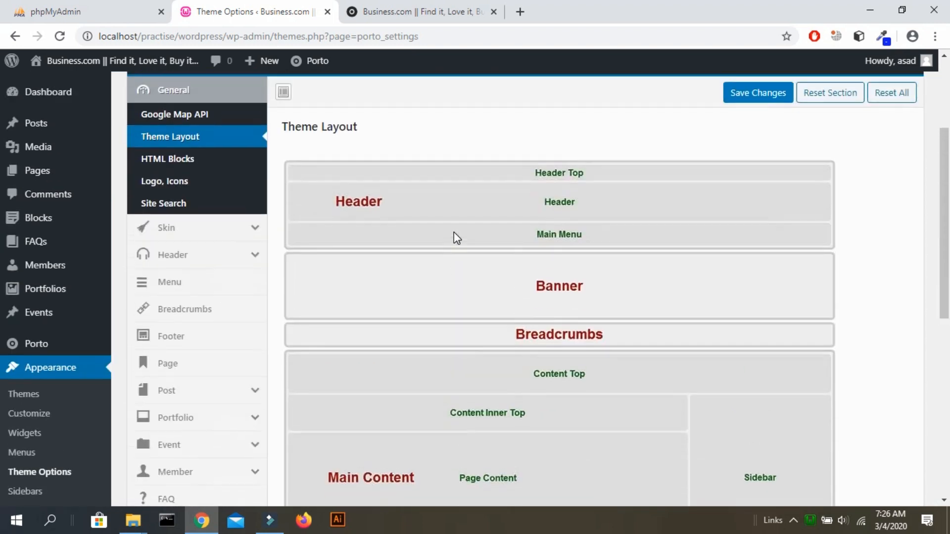
Look through the HTML Blocks settings, then show the Logo, Icons section.
click(171, 175)
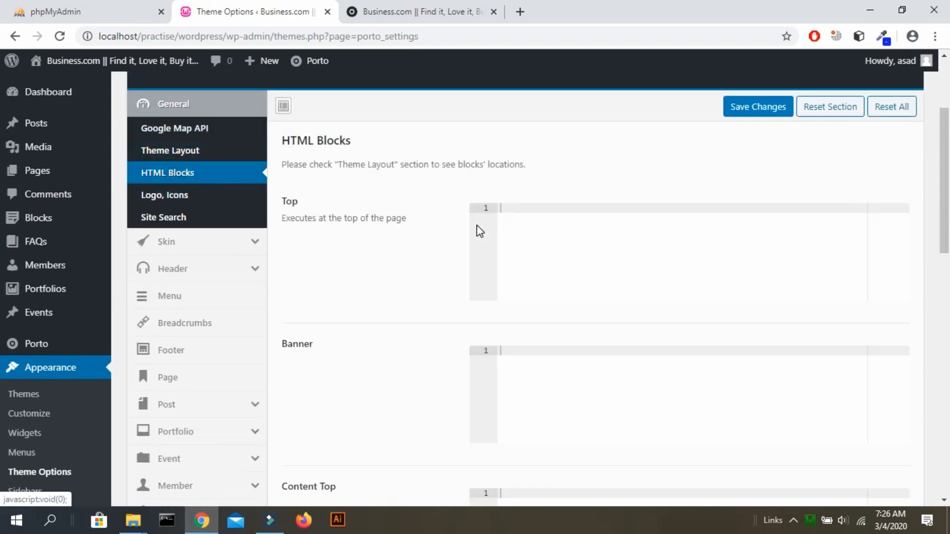
scroll(477, 225, down, 1)
scroll(477, 225, down, 11)
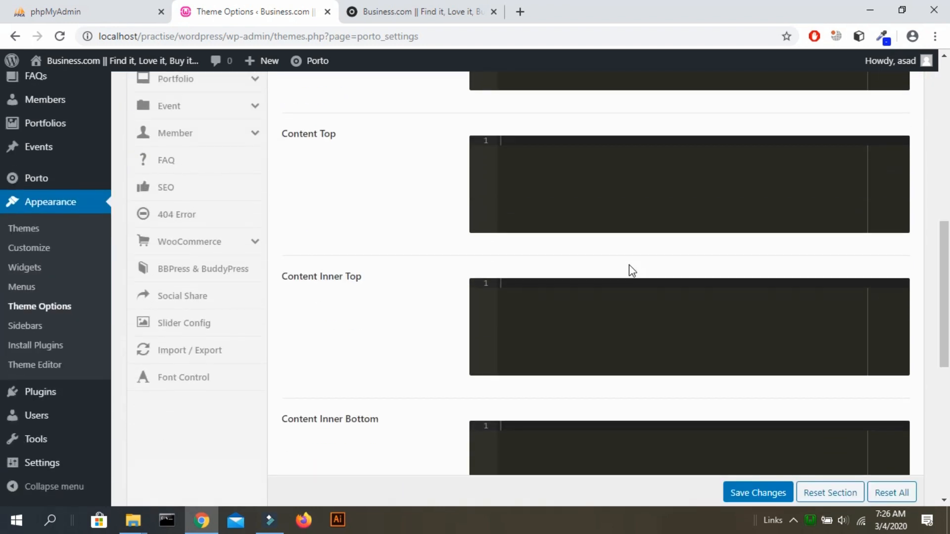
scroll(630, 267, up, 12)
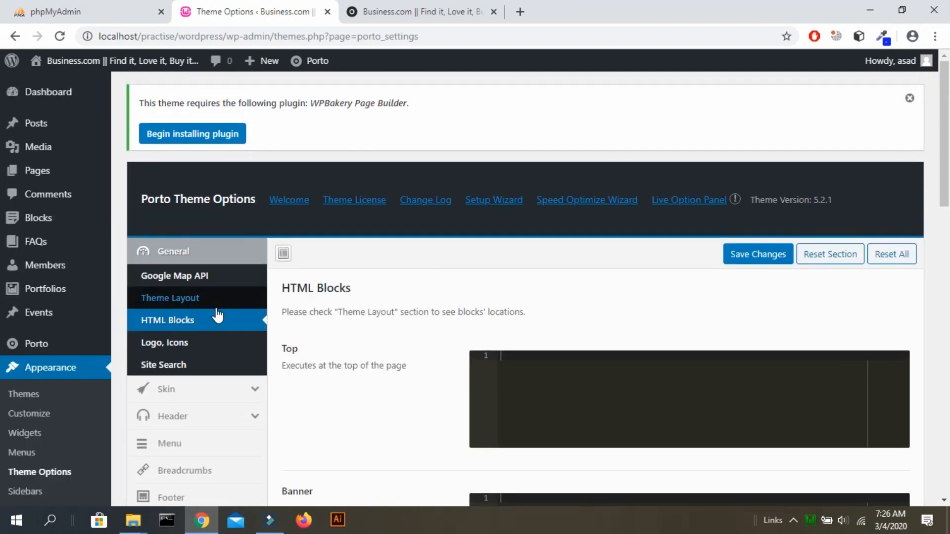
click(201, 345)
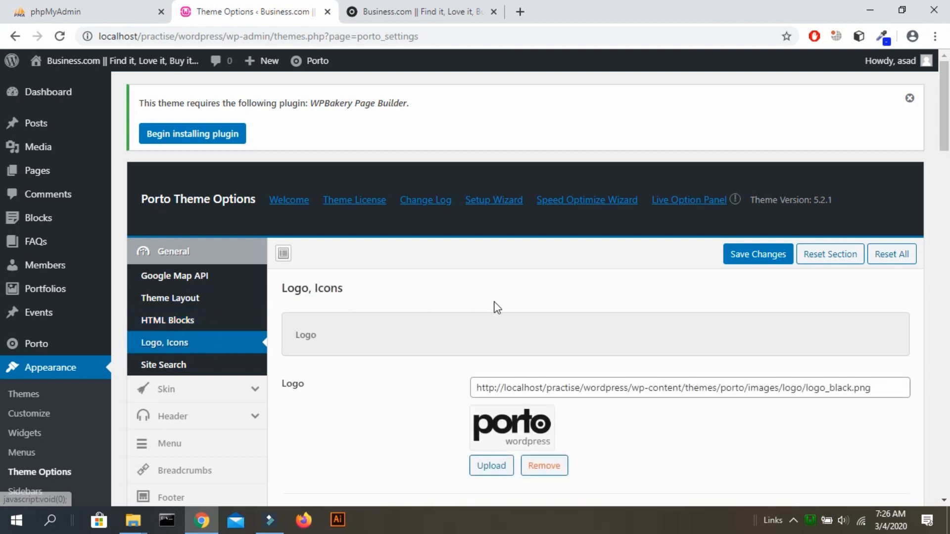
Scroll through the Logo, Icons fields, then show the Skin group's Theme Colors section.
scroll(495, 307, down, 4)
scroll(496, 307, down, 12)
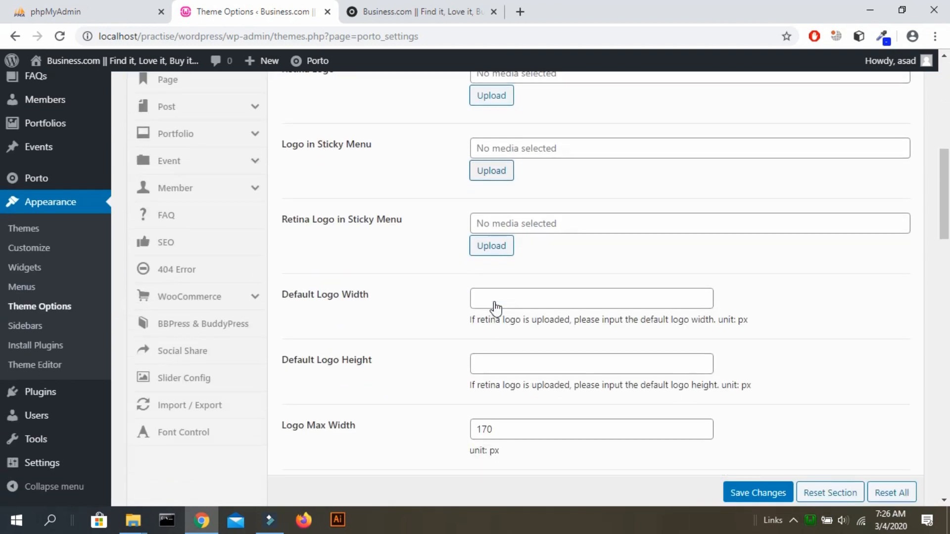
scroll(496, 307, down, 6)
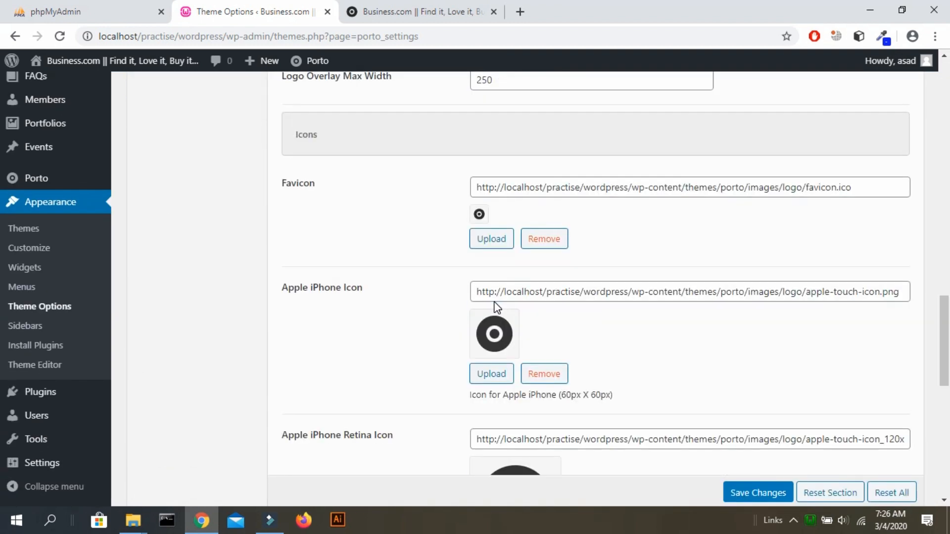
scroll(495, 303, up, 13)
scroll(495, 303, up, 8)
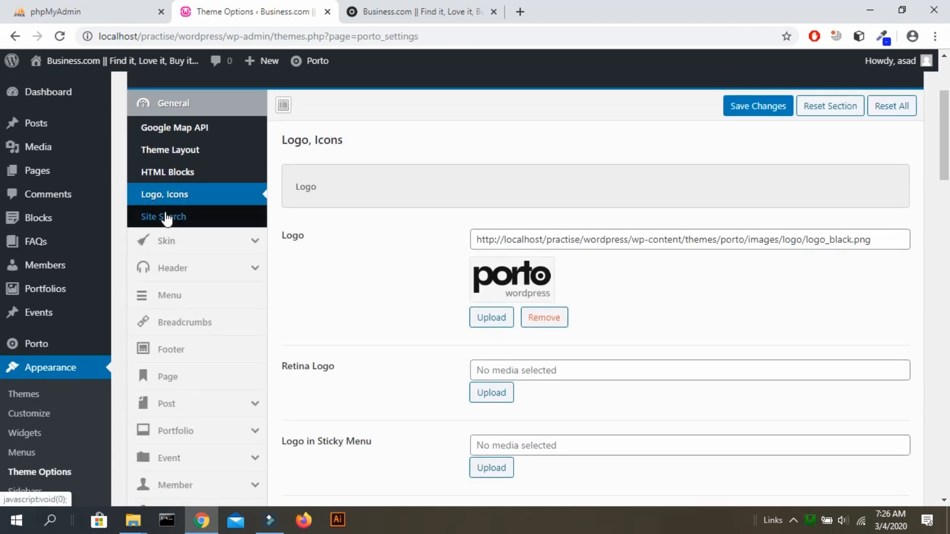
click(173, 241)
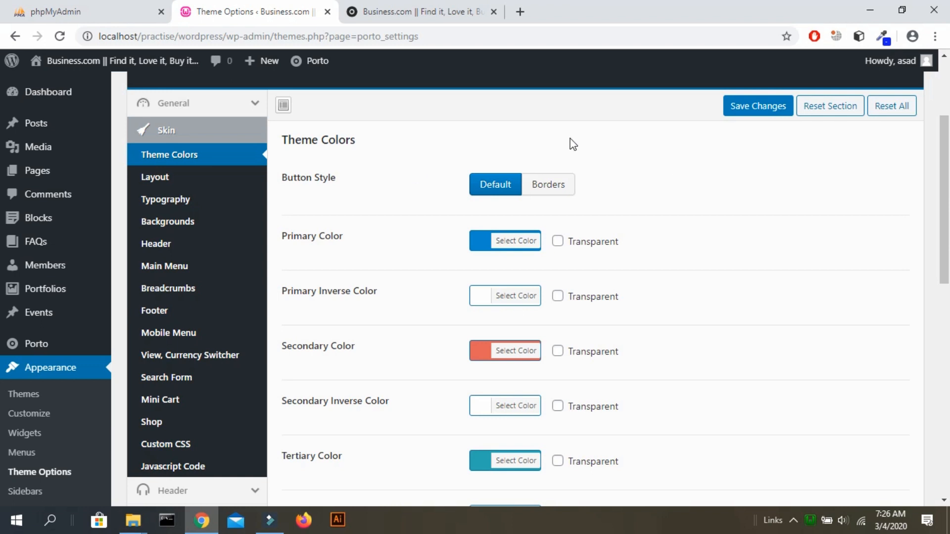
Set Primary Color and Secondary Color to red #dd3333 and save the changes.
click(479, 243)
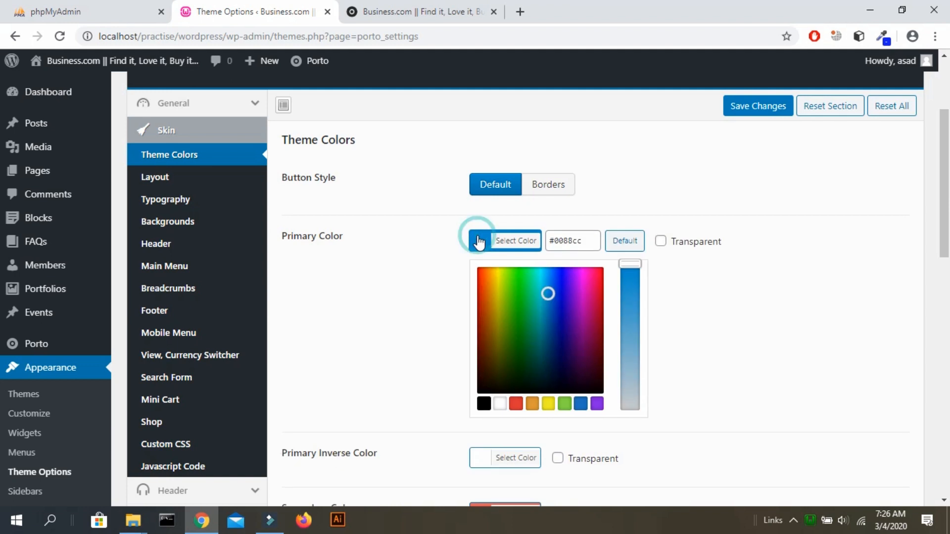
click(516, 403)
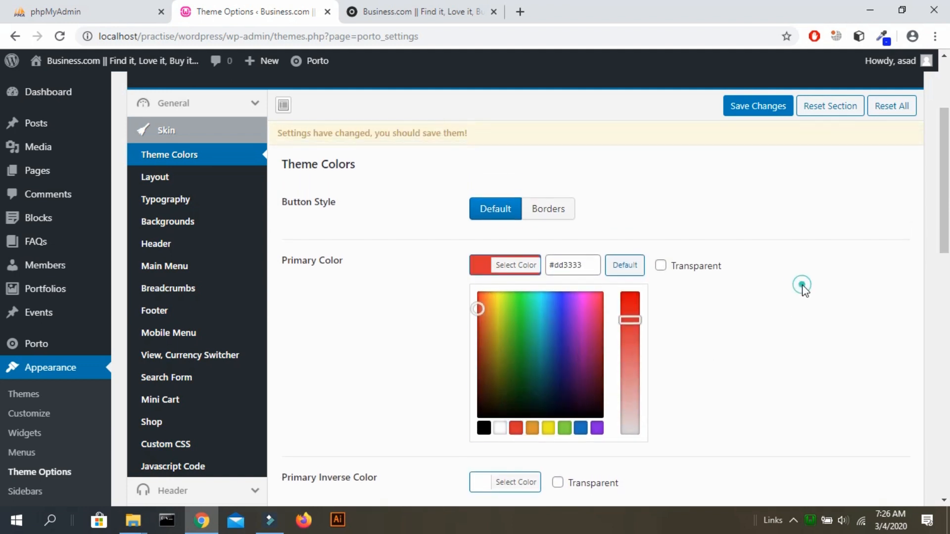
click(801, 287)
scroll(804, 290, down, 3)
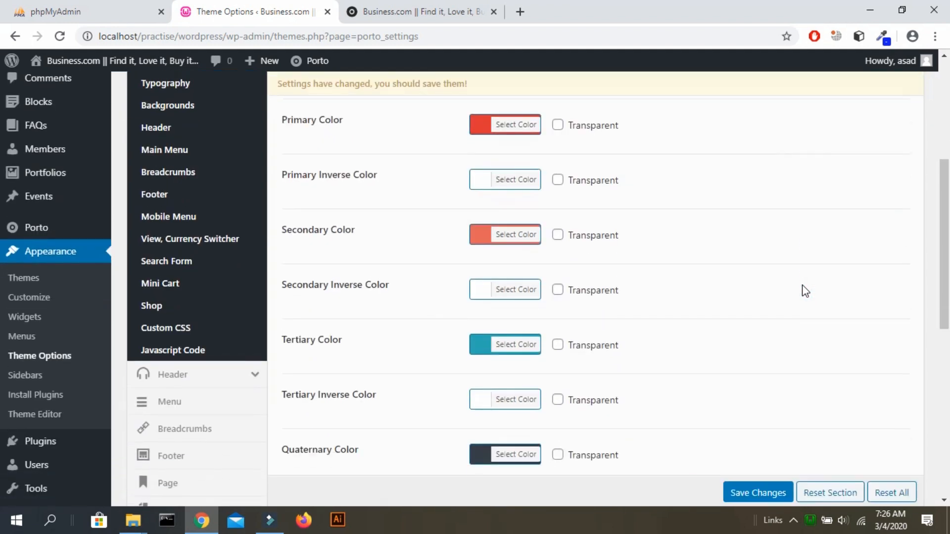
click(490, 233)
click(516, 397)
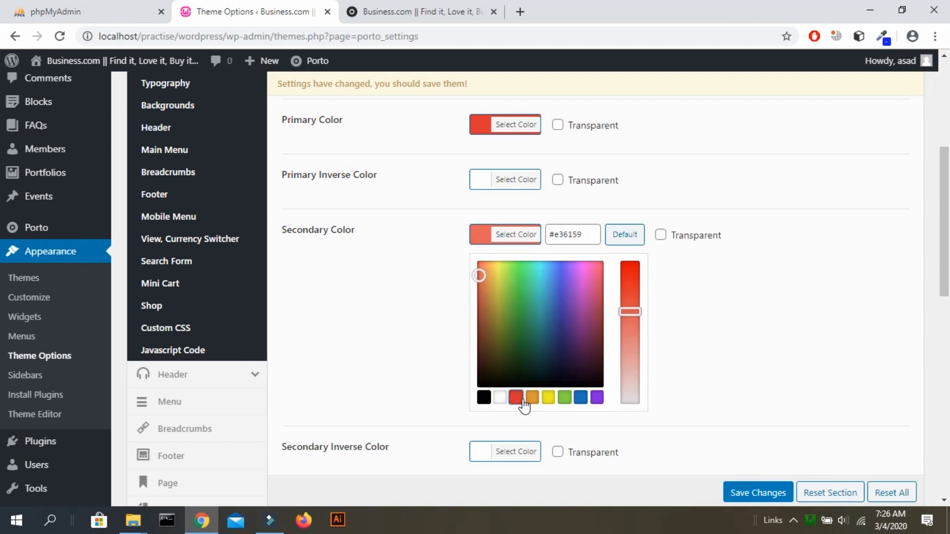
click(819, 411)
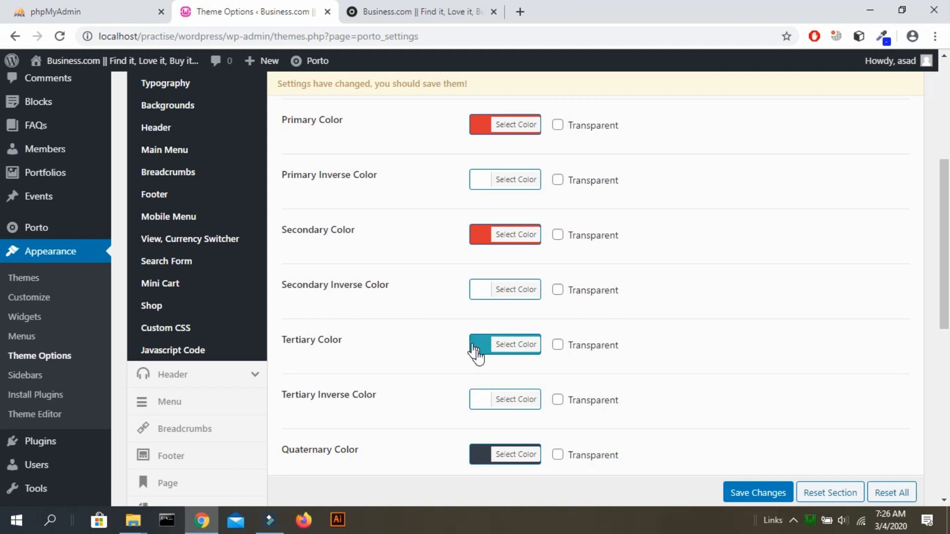
click(741, 488)
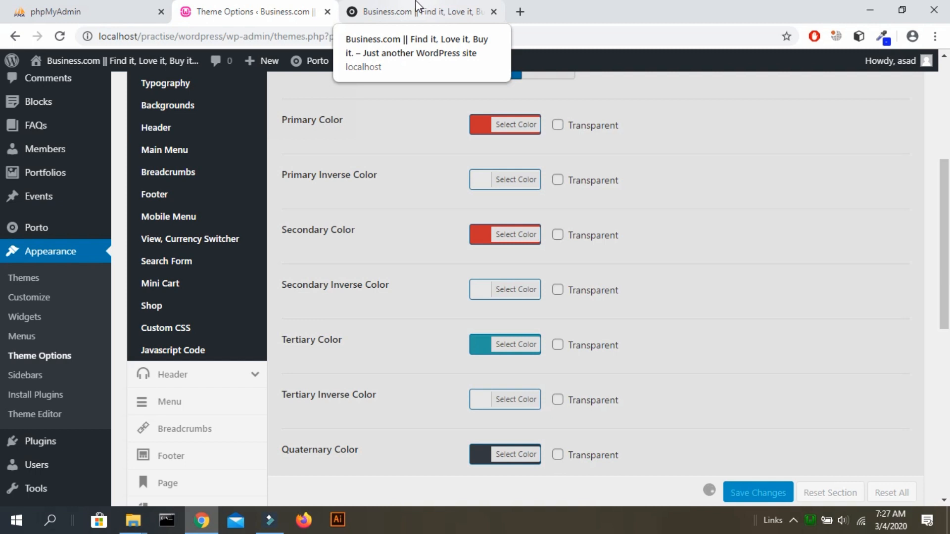
Scroll over the saved Theme Options page, then switch to the site's front page tab.
scroll(742, 192, up, 3)
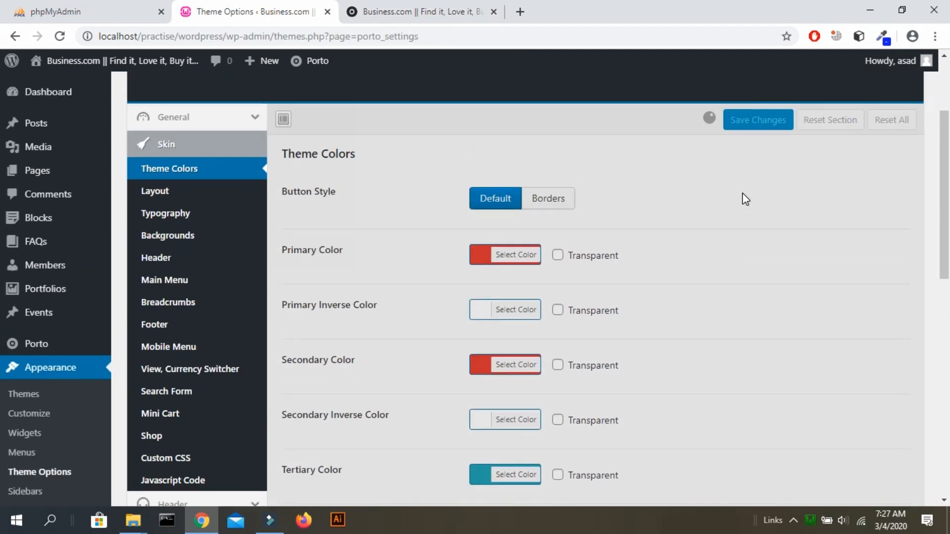
scroll(742, 195, down, 4)
mouse_move(948, 232)
mouse_down()
mouse_move(948, 177)
mouse_move(949, 240)
mouse_up()
scroll(949, 243, down, 7)
drag(949, 320, 948, 307)
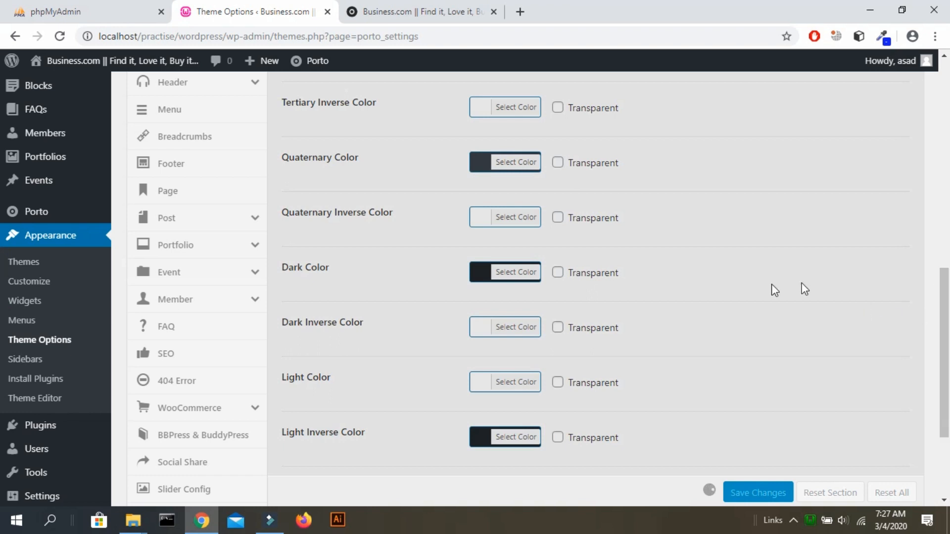
scroll(949, 212, up, 5)
scroll(949, 211, down, 8)
scroll(949, 212, up, 9)
scroll(949, 212, down, 10)
scroll(949, 212, up, 10)
scroll(949, 212, down, 10)
scroll(949, 211, down, 1)
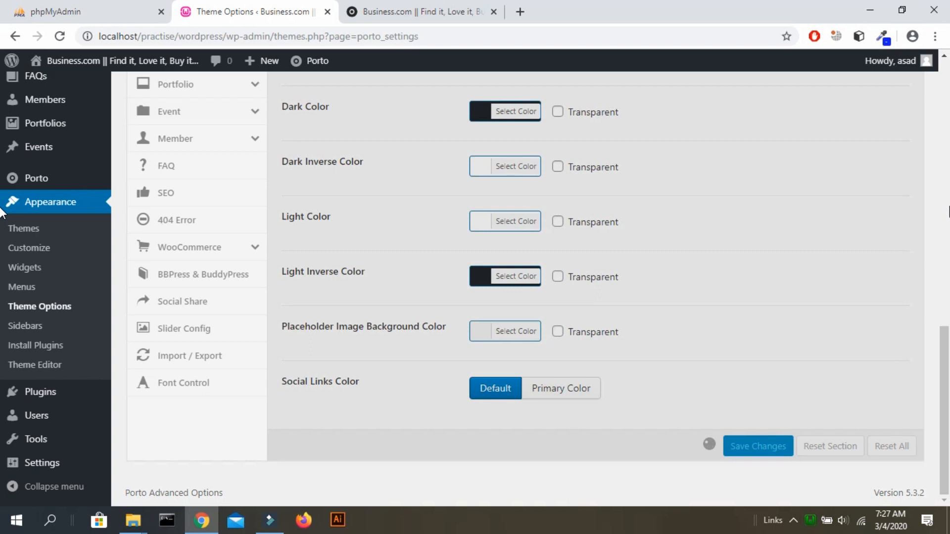
scroll(949, 212, up, 6)
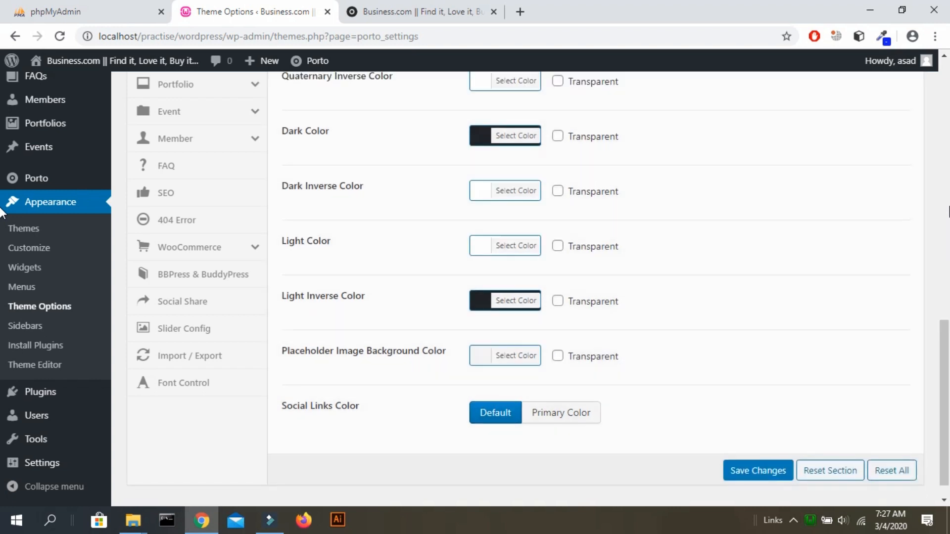
scroll(949, 212, down, 6)
scroll(949, 212, down, 1)
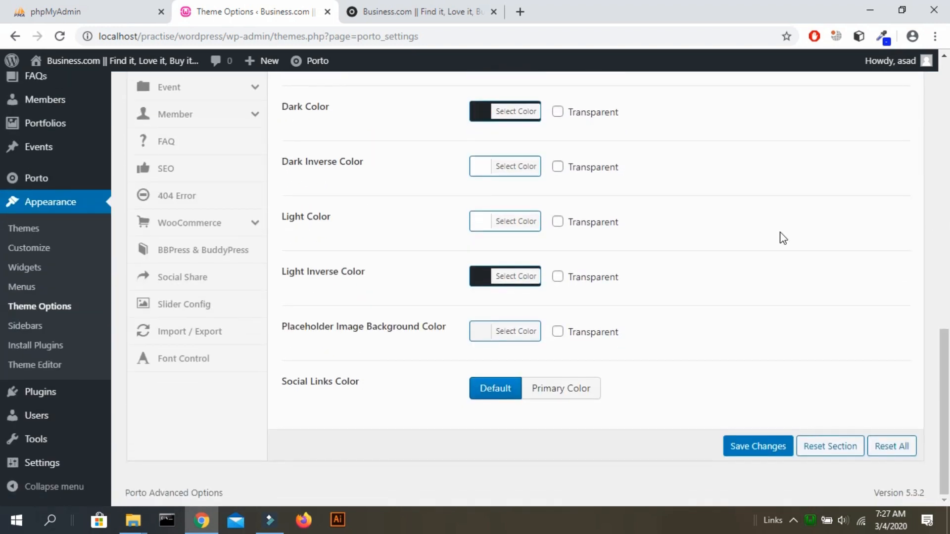
click(443, 10)
Reload the front page, then load the site address in a new private window.
key(F5)
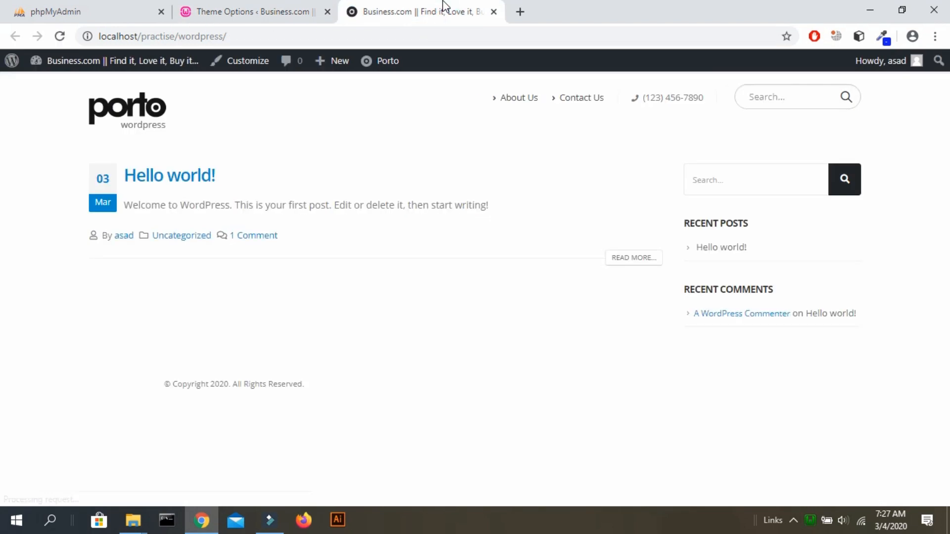
key(F5)
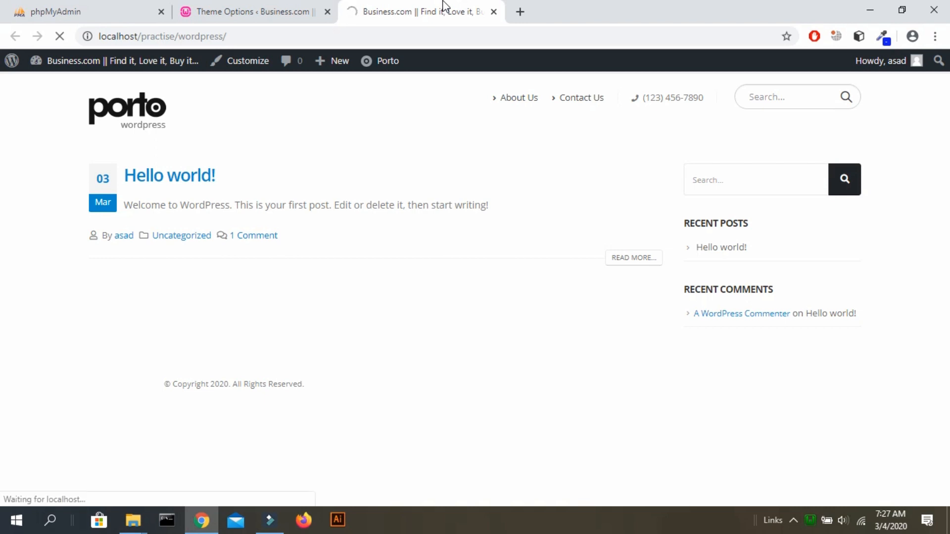
click(355, 38)
mouse_move(7, 63)
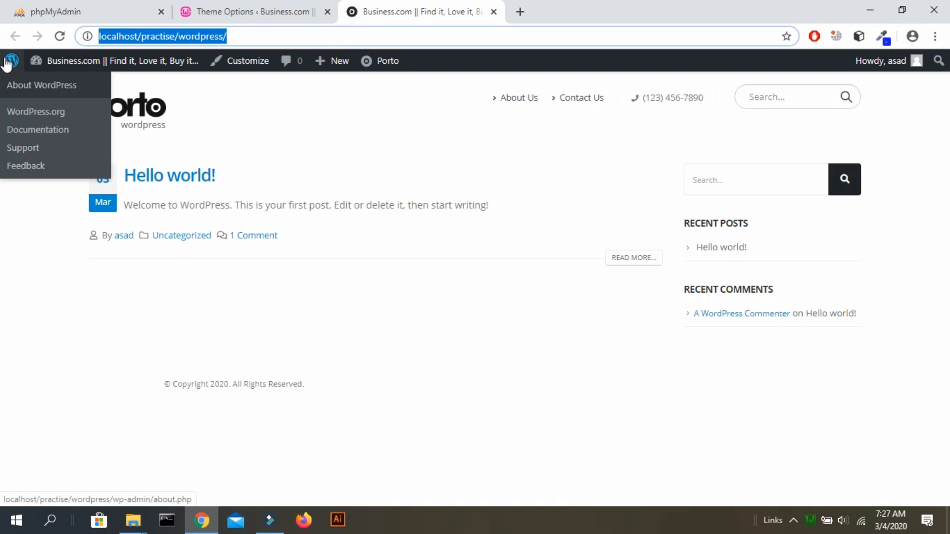
key(ctrl+c)
key(ctrl+n)
key(ctrl+v)
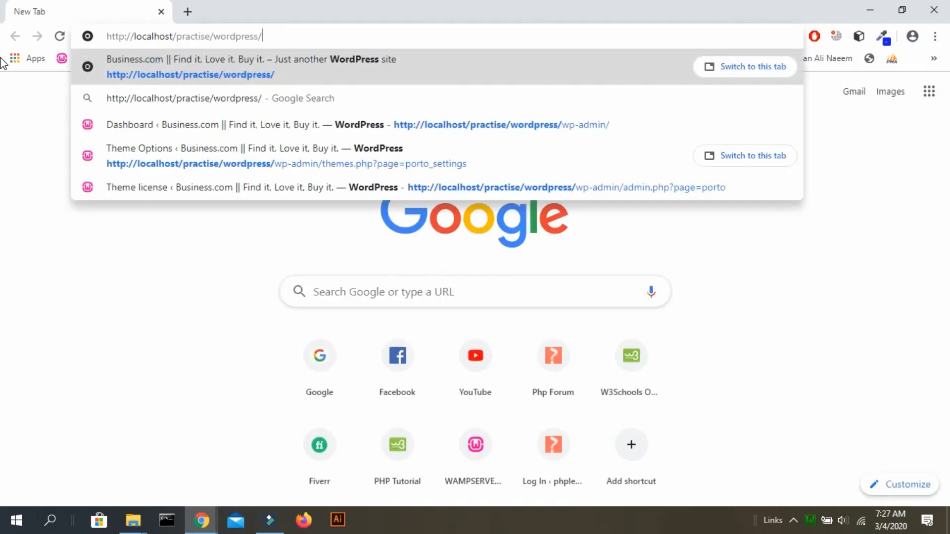
click(946, 4)
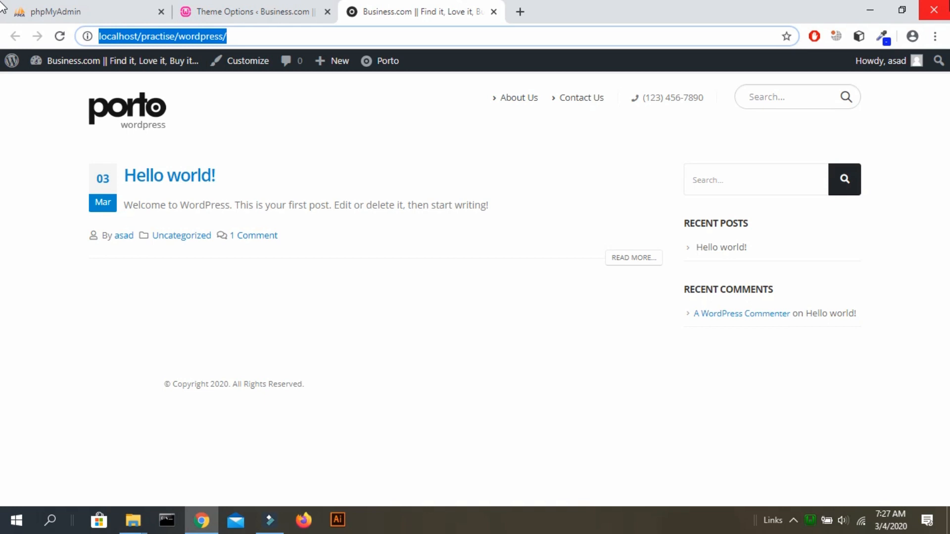
key(ctrl+shift+n)
key(ctrl+v)
key(Return)
Switch between the logged-in and private windows to compare the front page.
key(alt+Tab)
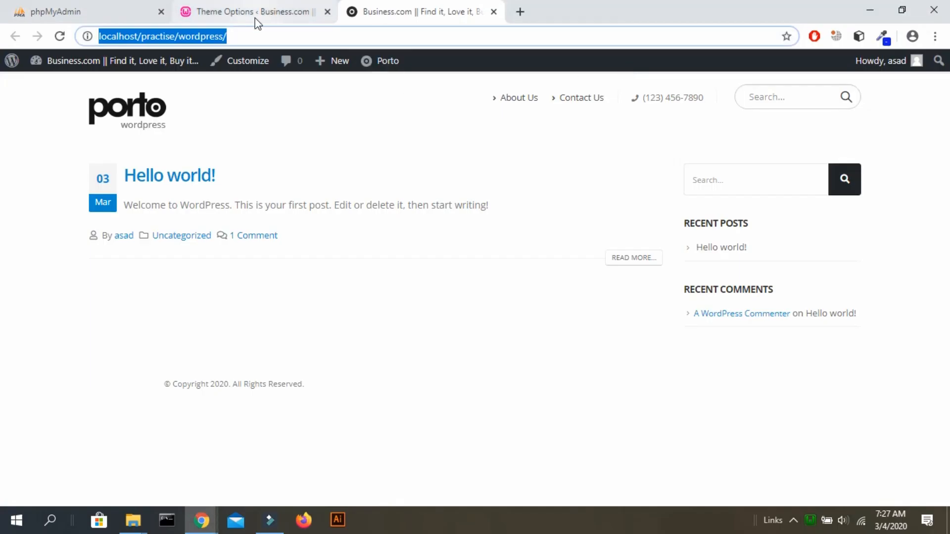
click(254, 18)
scroll(518, 195, up, 10)
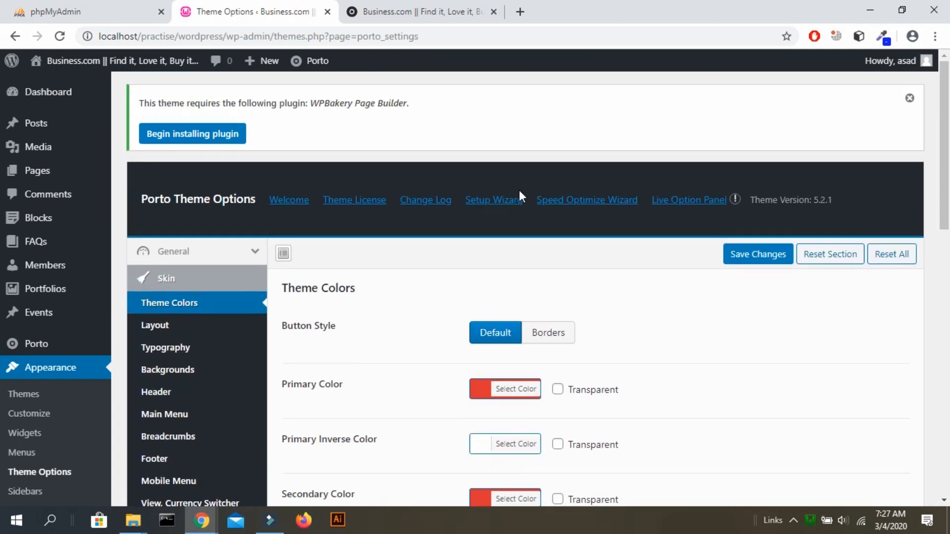
key(alt+Tab)
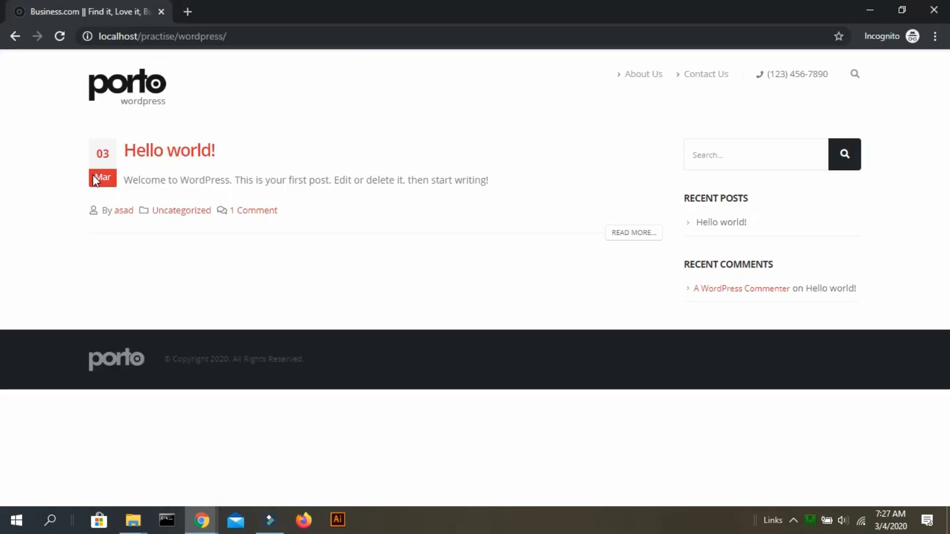
key(alt+Tab)
click(393, 14)
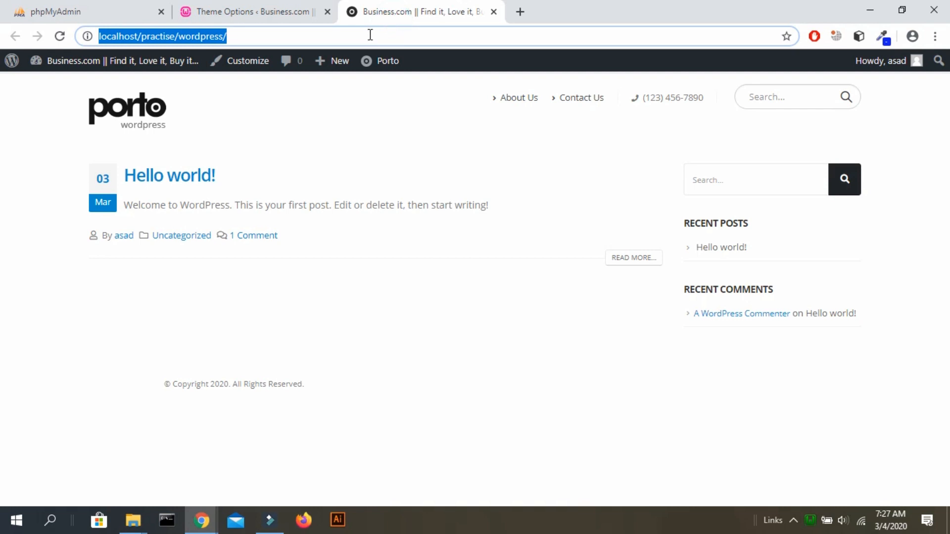
key(alt+Tab)
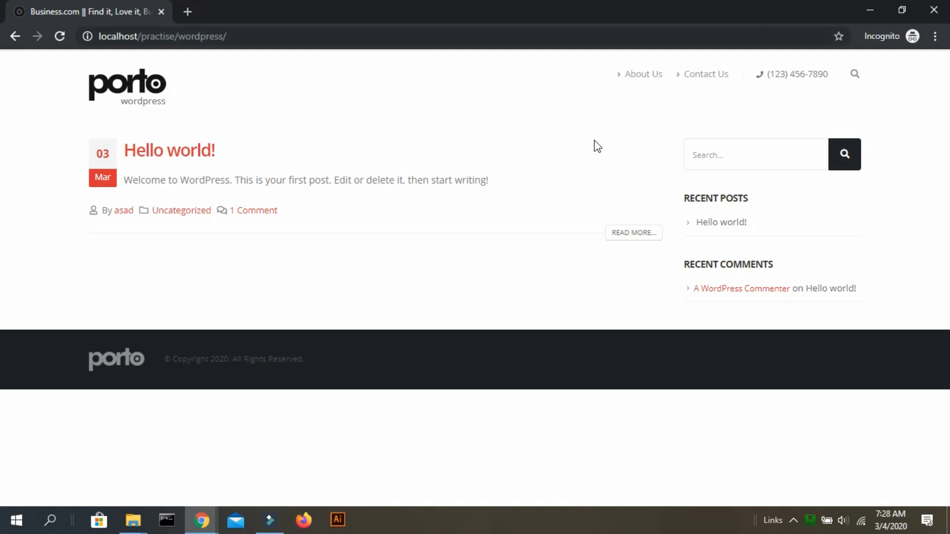
key(alt+Tab)
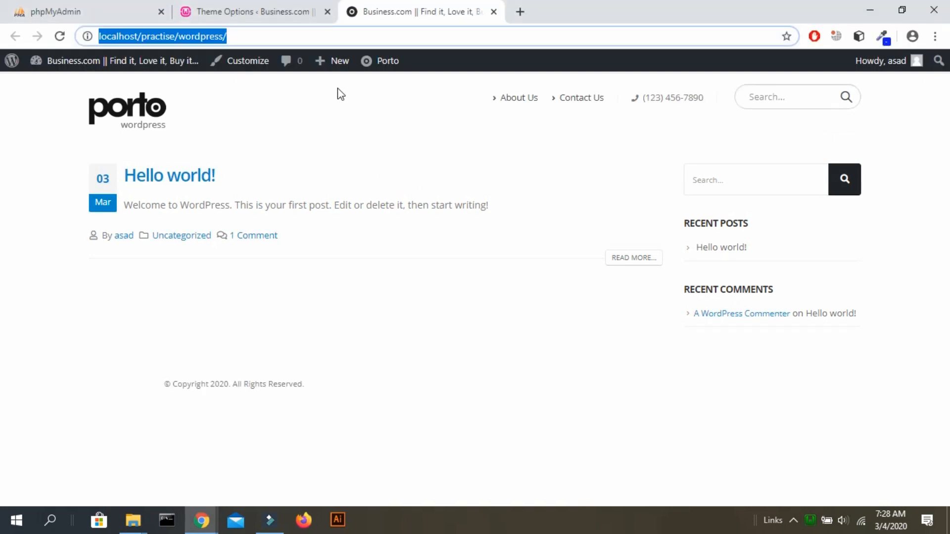
Reload the front page again and compare its red colours against the private window.
click(384, 36)
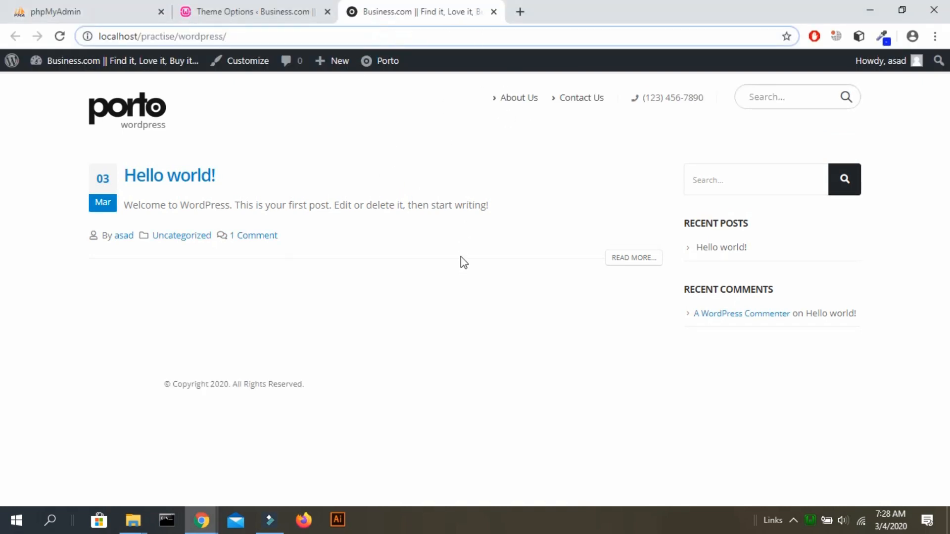
key(alt+Tab)
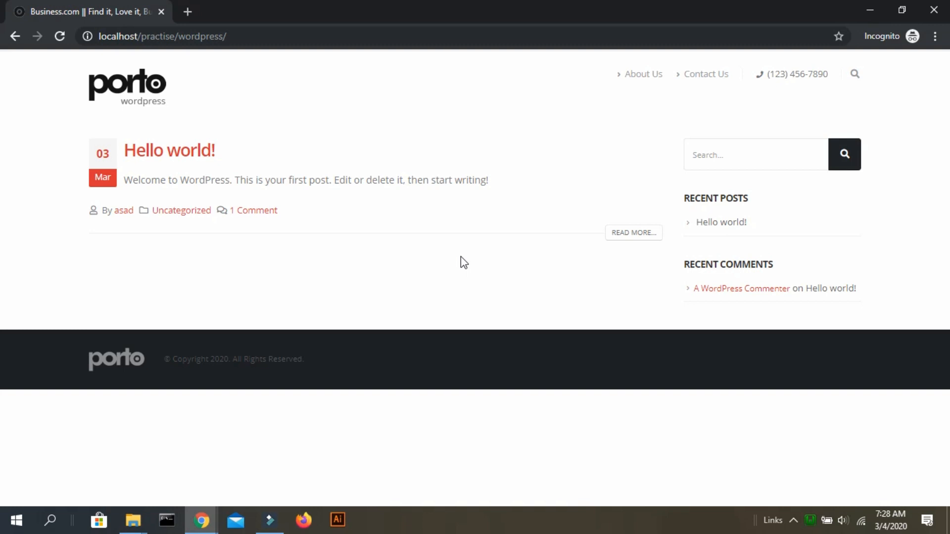
click(341, 37)
key(alt+Tab)
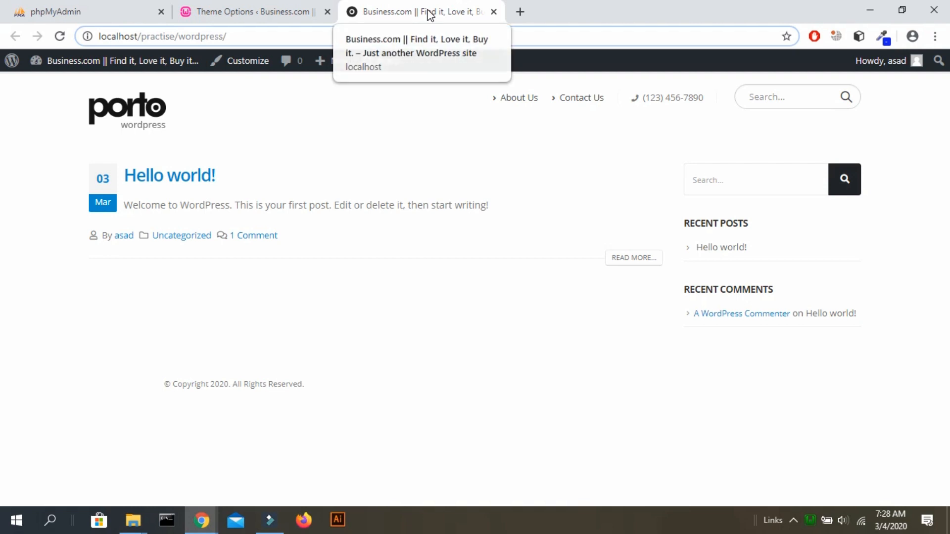
key(F5)
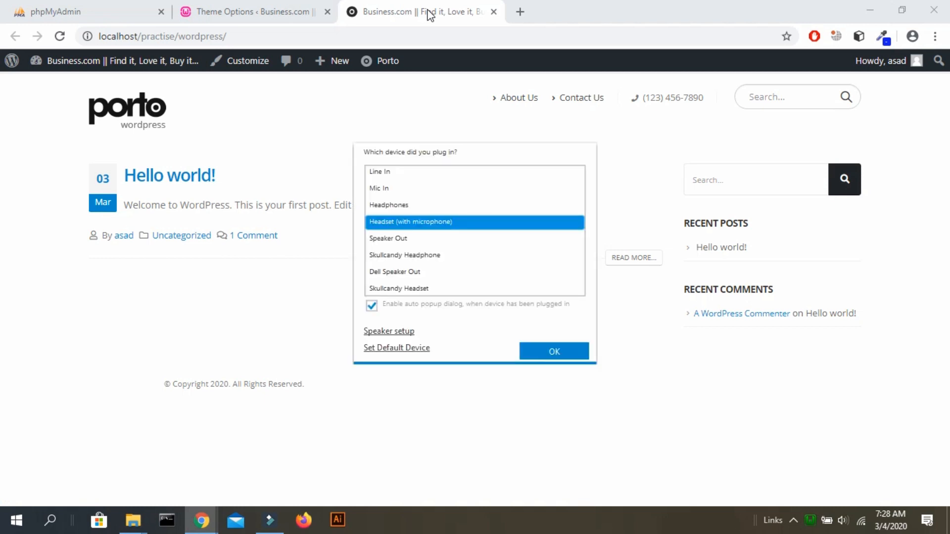
click(329, 36)
key(Return)
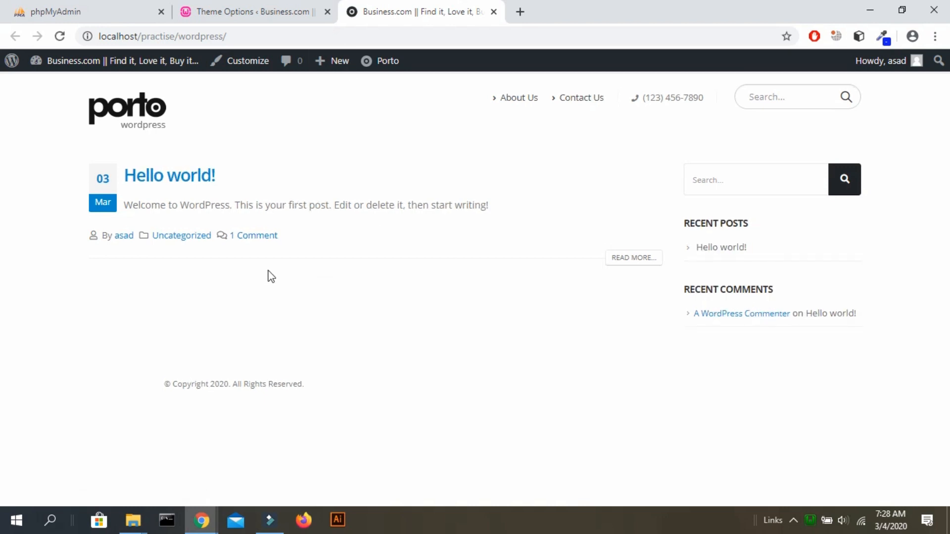
key(alt+Tab)
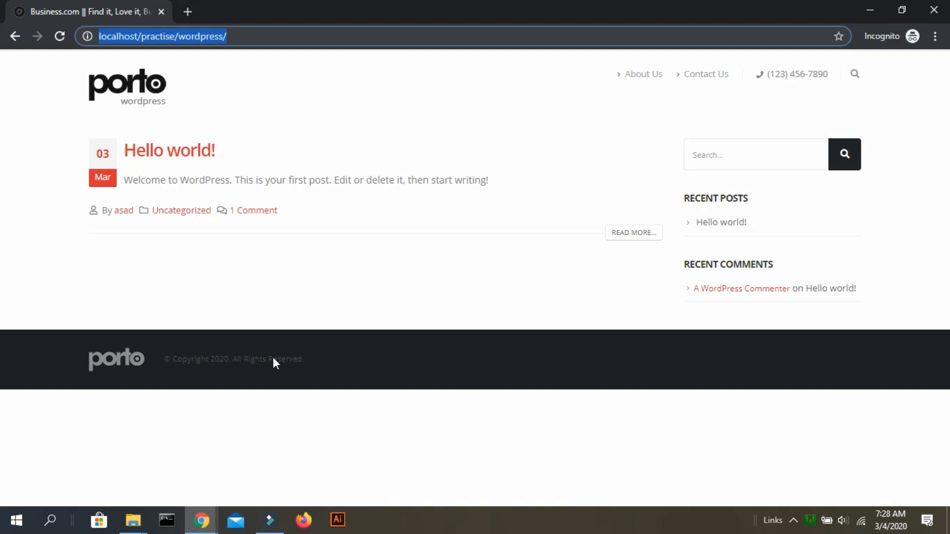
key(alt+Tab)
Close the site's front page tab, keeping the Porto Theme Options tab.
click(299, 11)
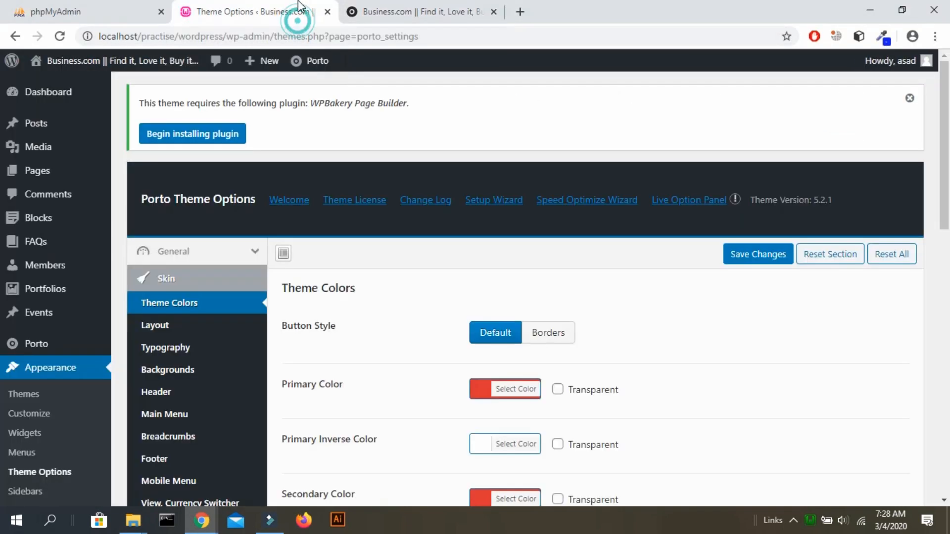
click(493, 12)
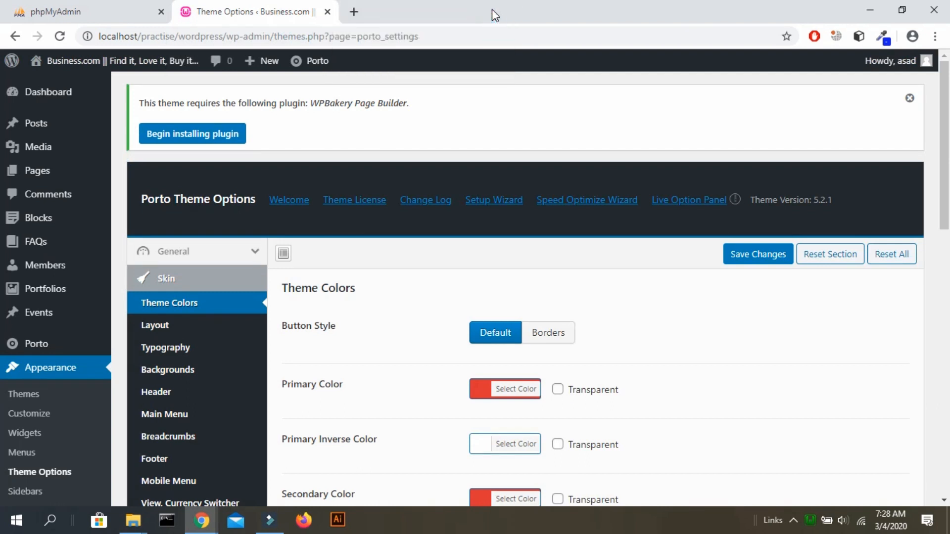
scroll(598, 226, down, 3)
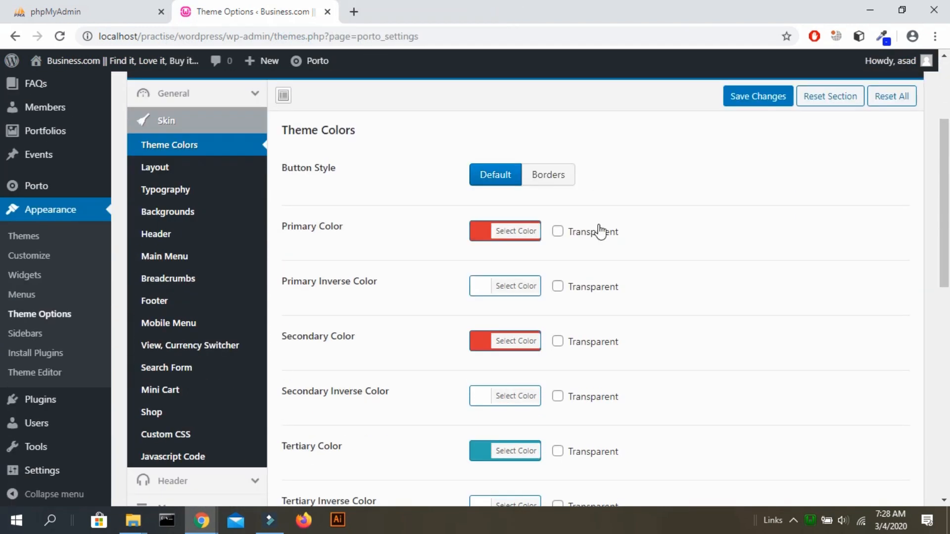
In Skin > Layout, switch Background Type to Dark then back to Light, then open Typography.
click(201, 167)
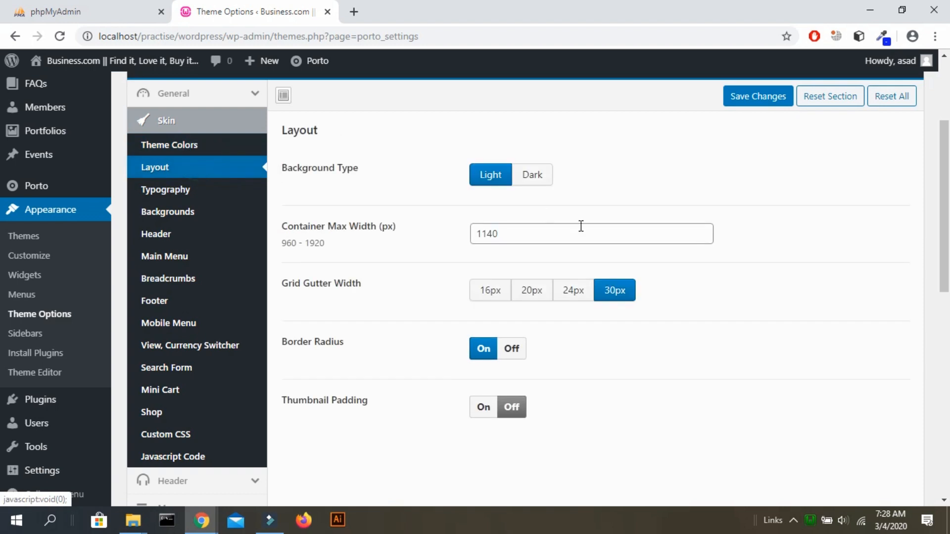
scroll(581, 228, down, 2)
scroll(583, 231, up, 2)
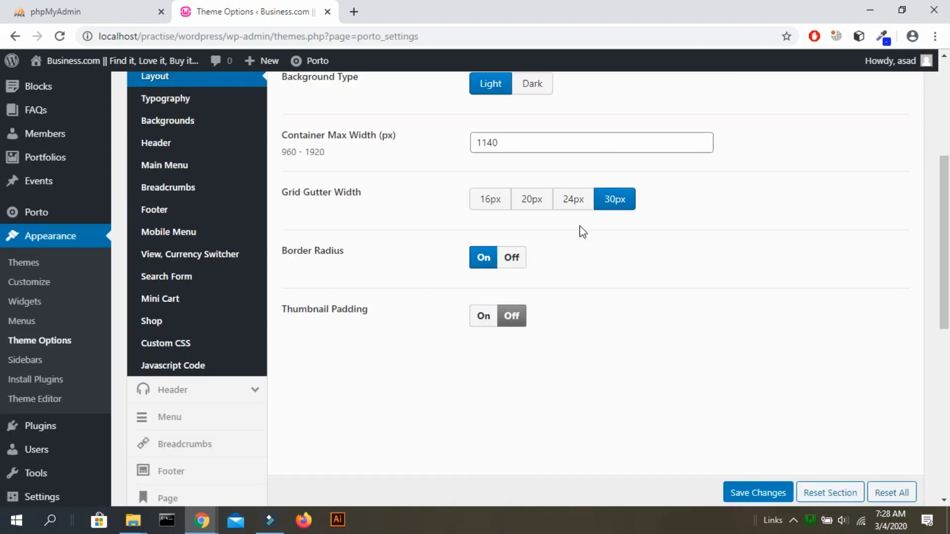
click(538, 127)
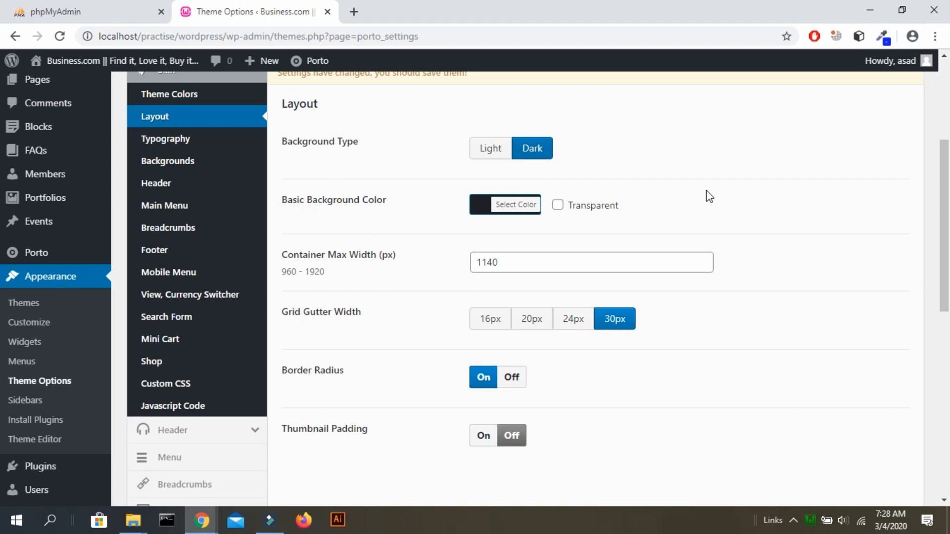
click(512, 151)
click(482, 156)
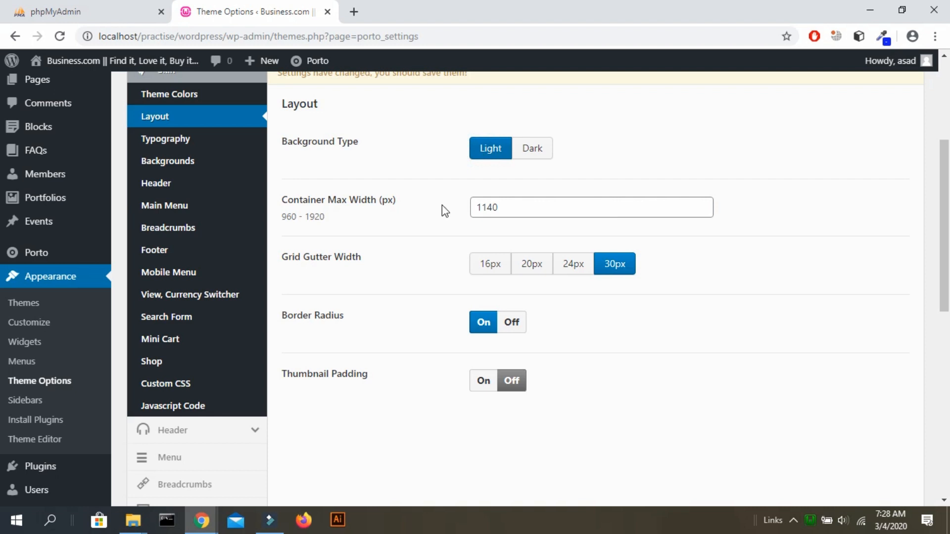
drag(416, 202, 299, 199)
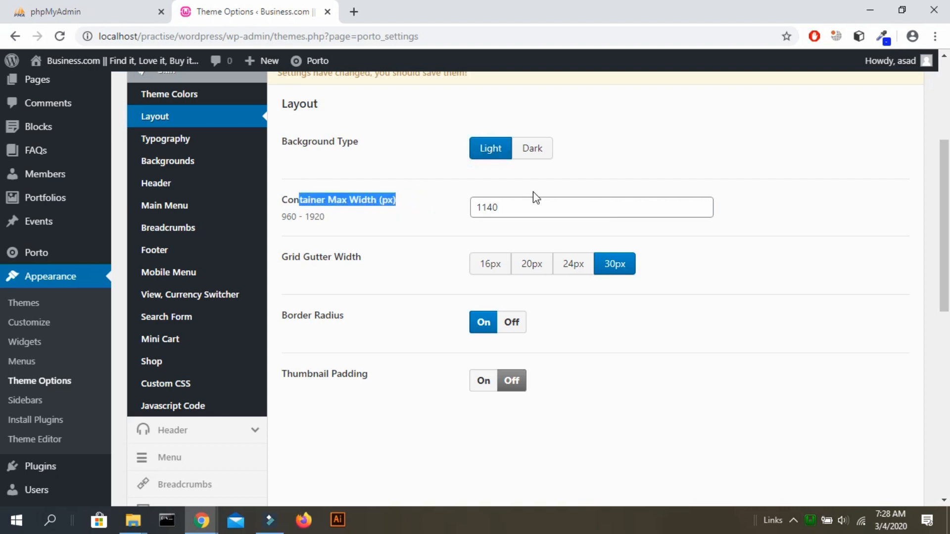
click(390, 388)
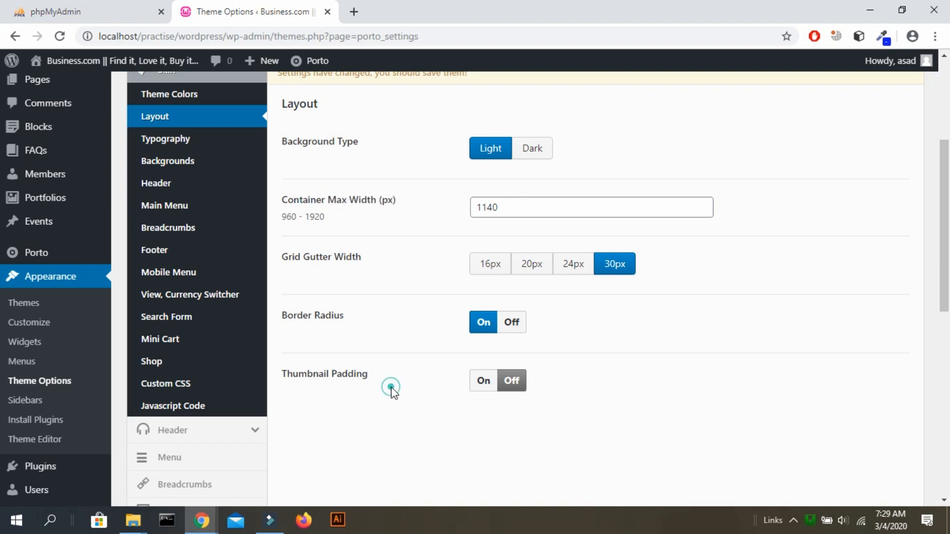
click(209, 134)
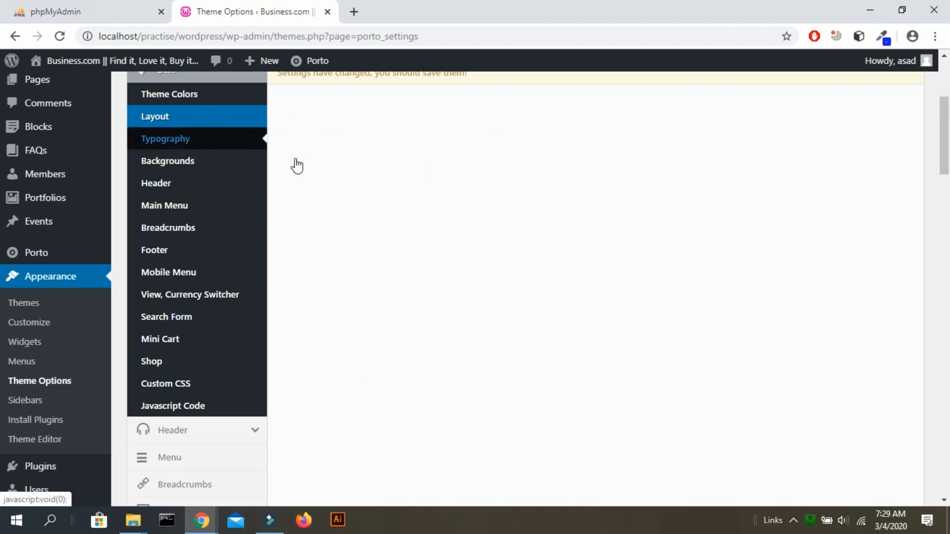
Review Body, Body Mobile, Alternative and H1–H3 fonts, then open the Backgrounds section.
scroll(278, 164, down, 5)
scroll(279, 159, up, 8)
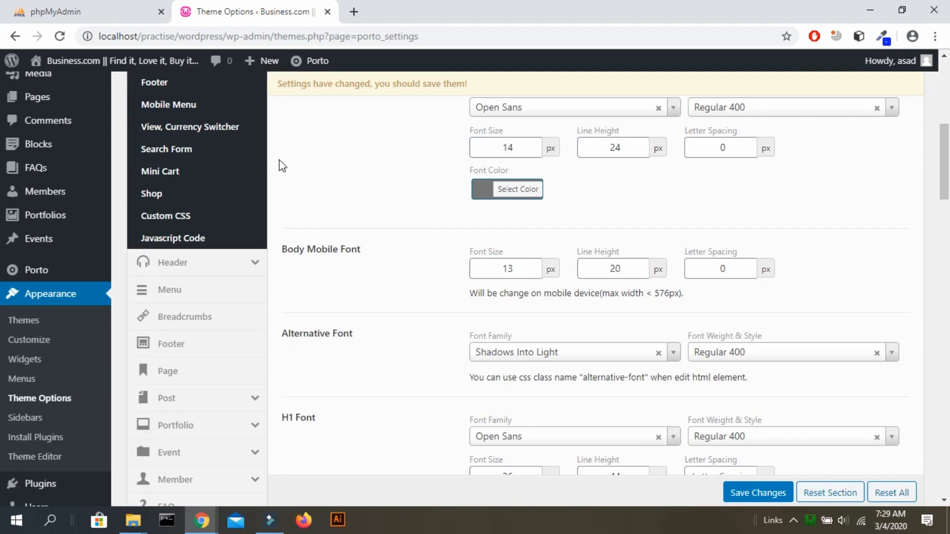
scroll(279, 160, down, 3)
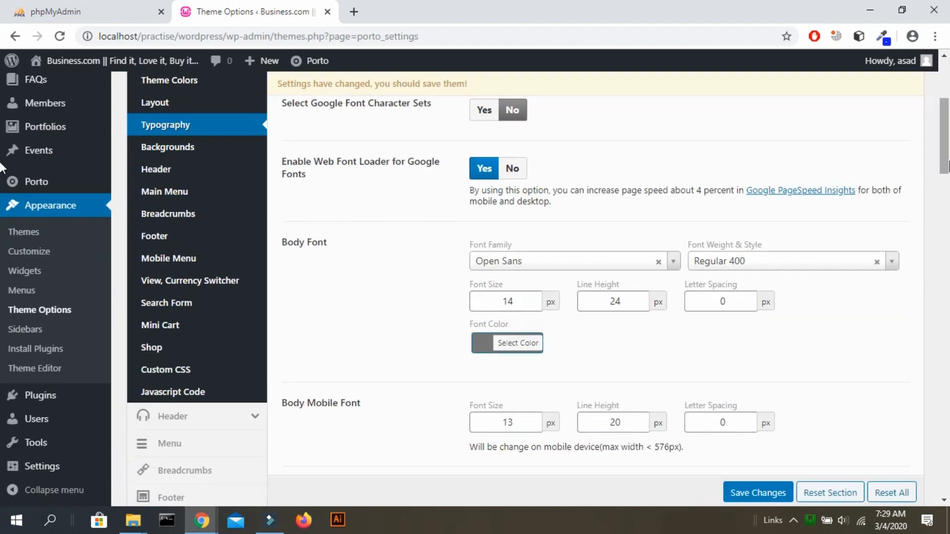
scroll(3, 163, up, 2)
scroll(2, 156, up, 1)
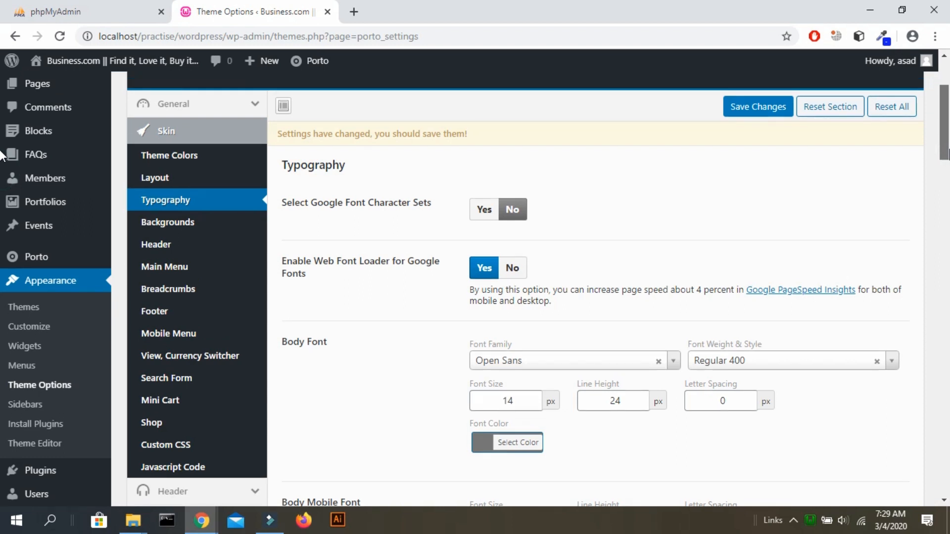
scroll(2, 156, down, 4)
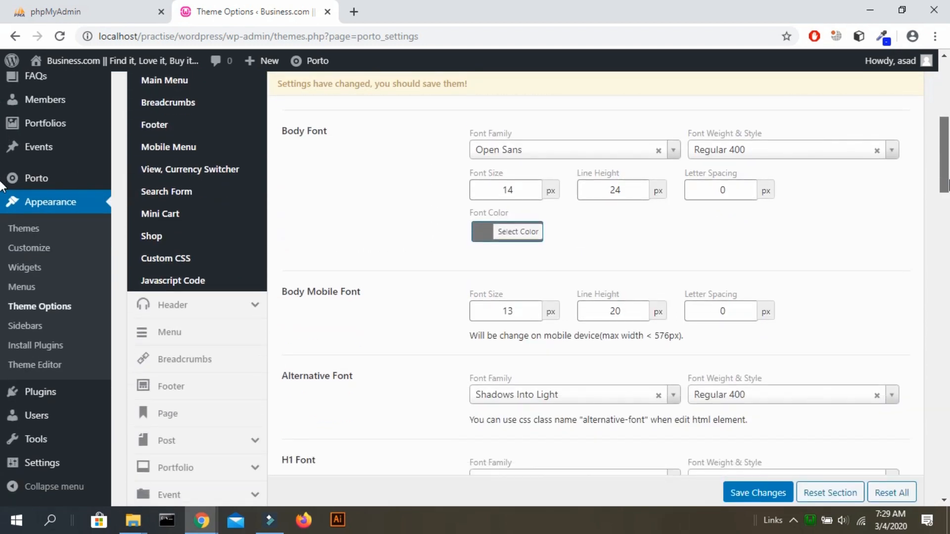
scroll(2, 186, down, 3)
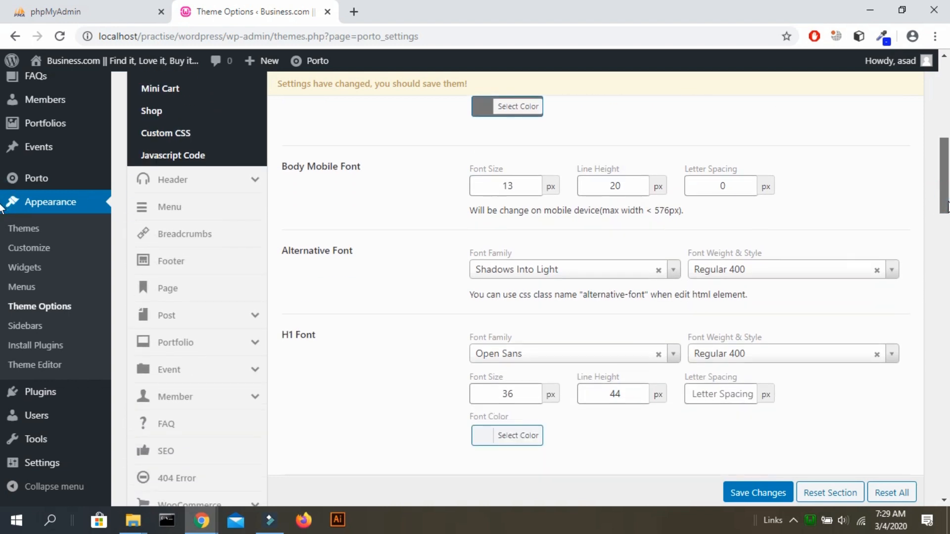
scroll(2, 207, down, 2)
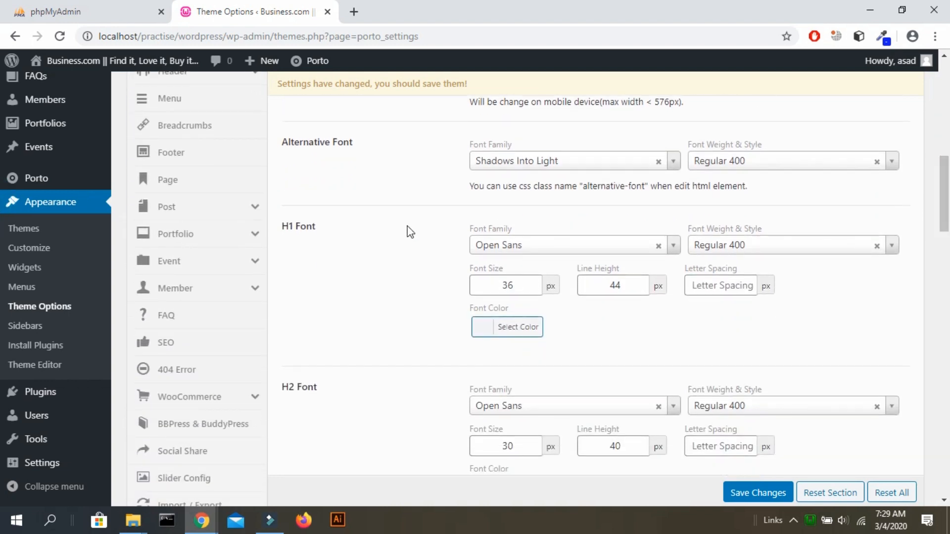
scroll(2, 207, down, 9)
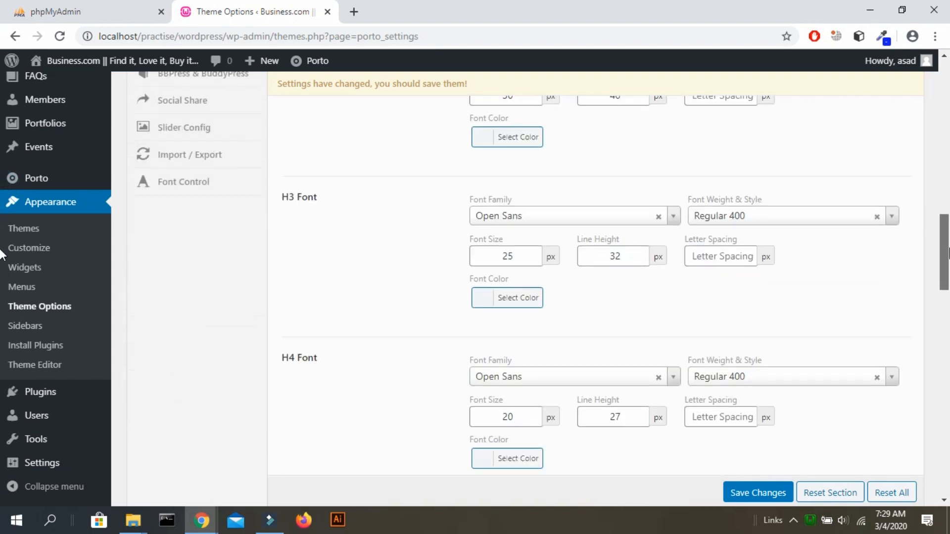
scroll(2, 285, down, 6)
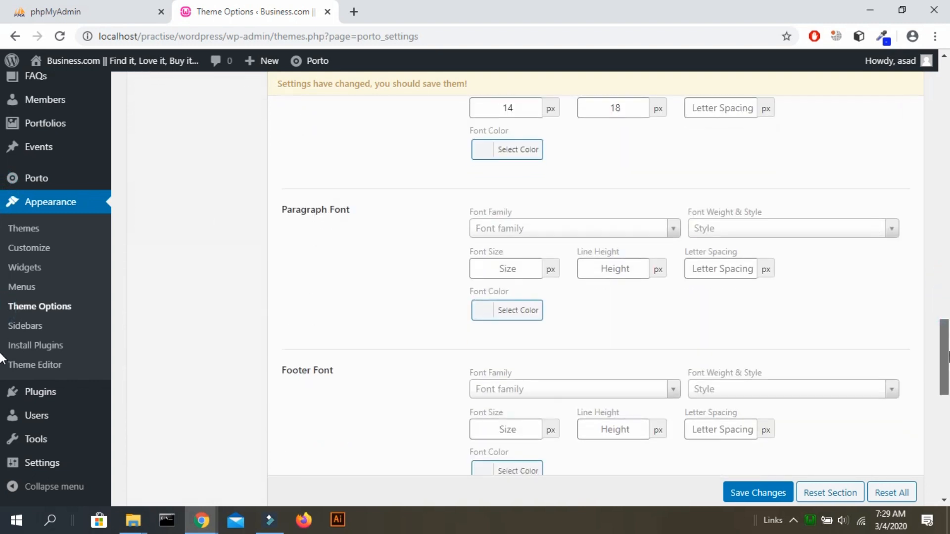
scroll(2, 358, down, 4)
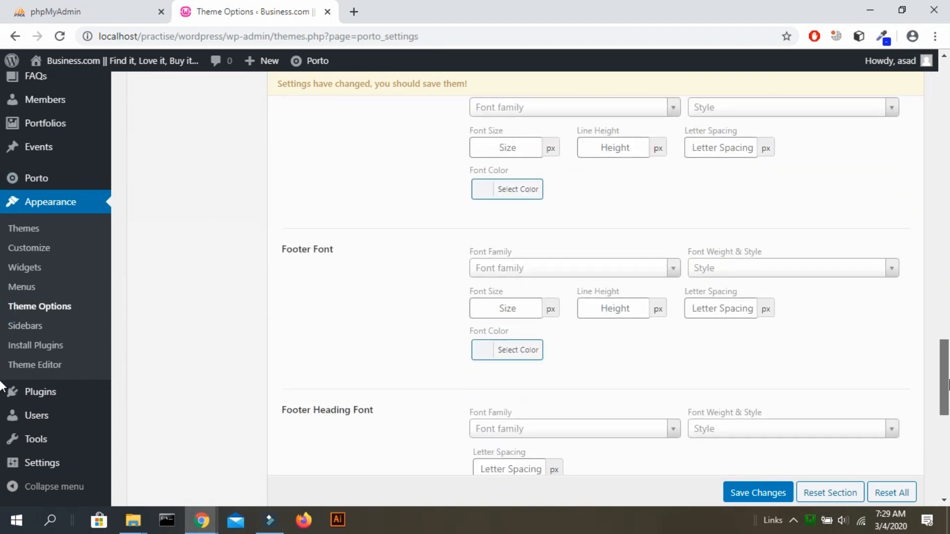
scroll(1, 398, down, 3)
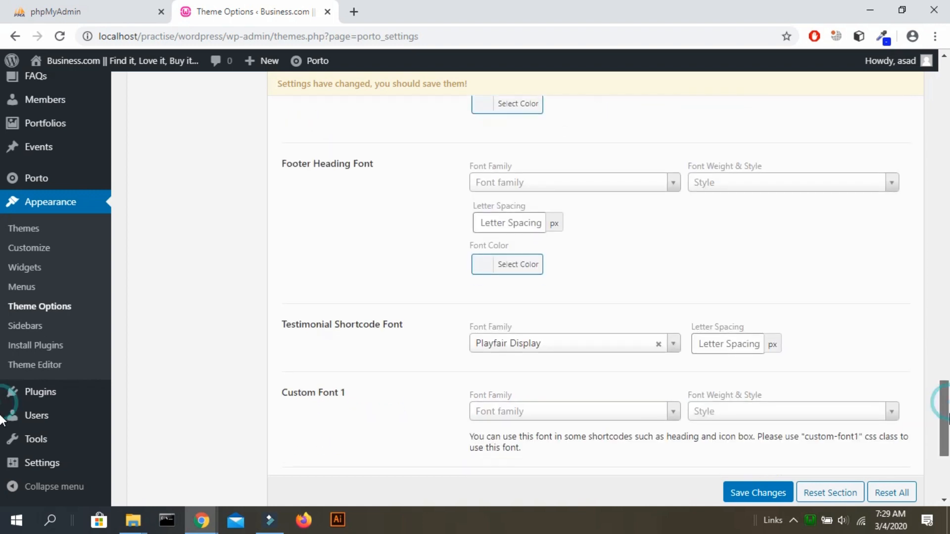
scroll(1, 424, down, 4)
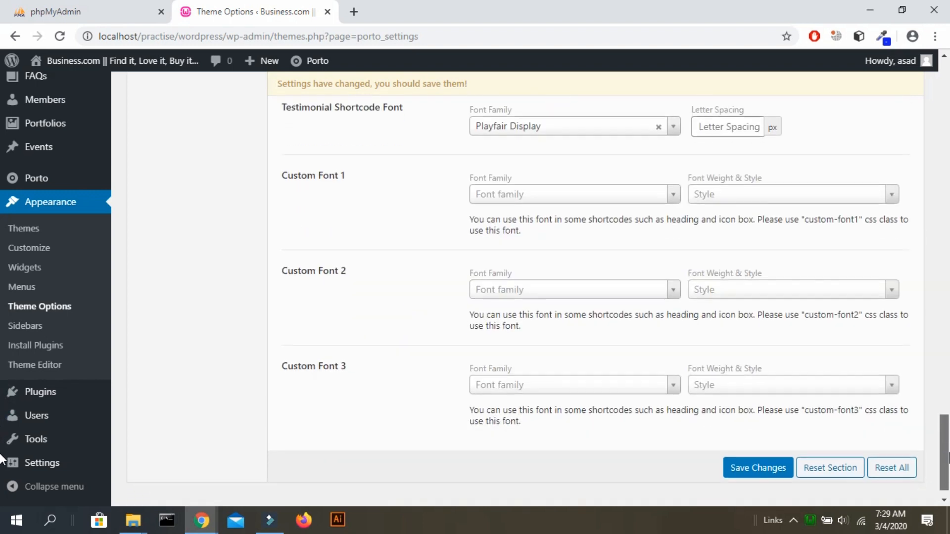
scroll(1, 396, up, 12)
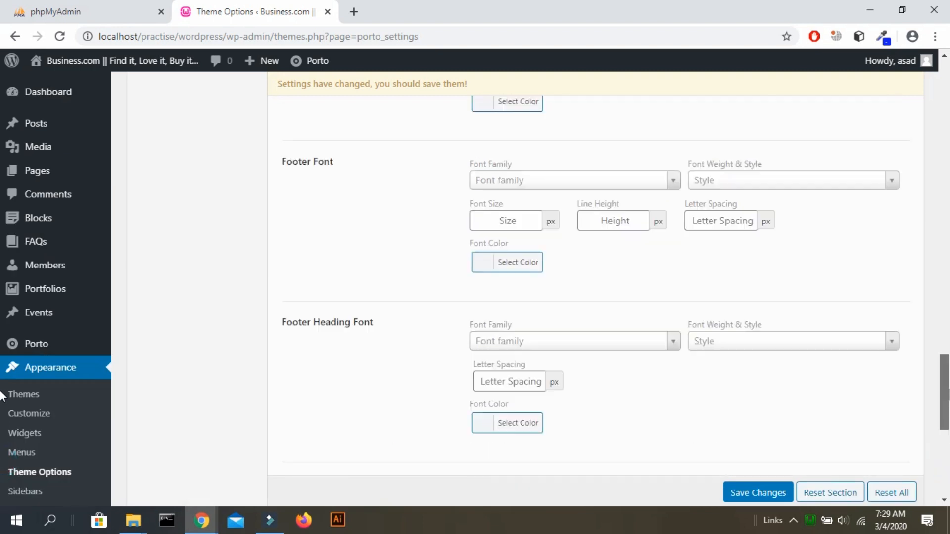
scroll(2, 341, up, 12)
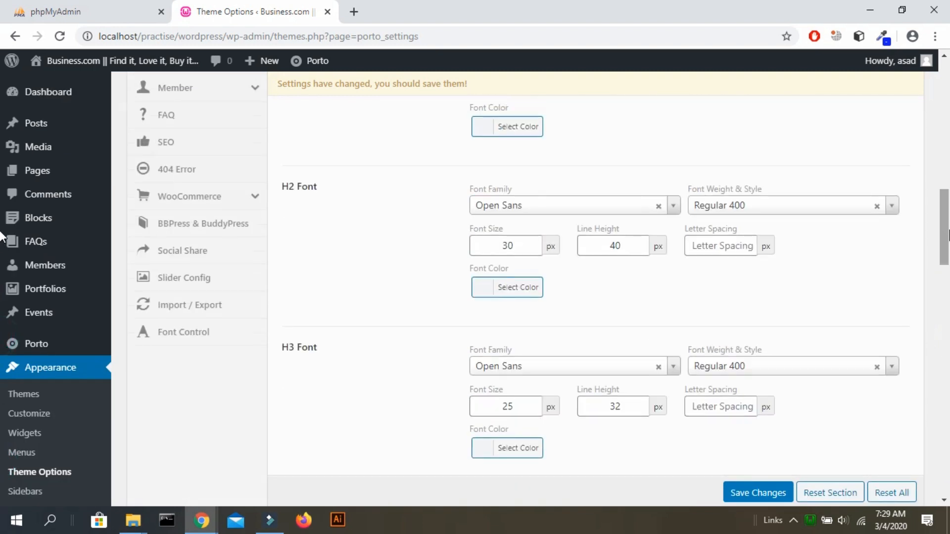
scroll(1, 208, up, 12)
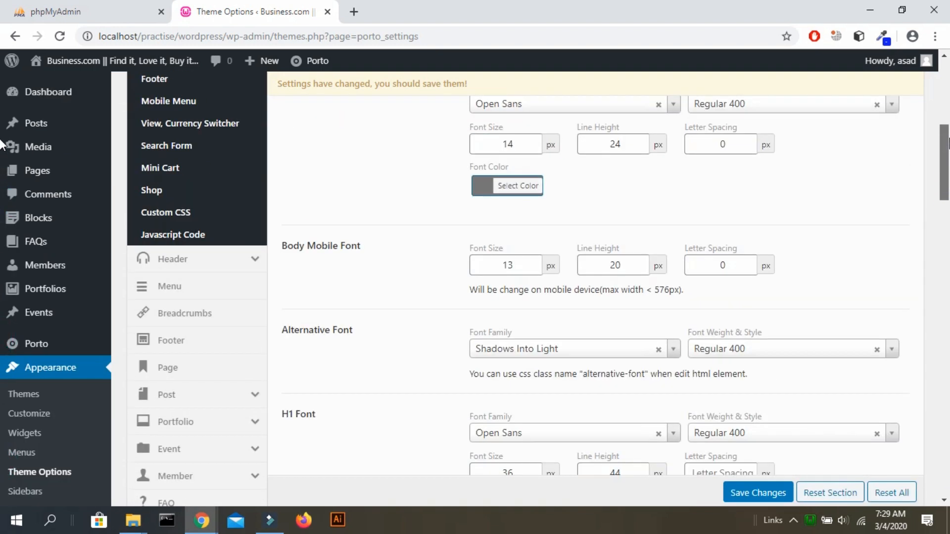
scroll(2, 117, up, 1)
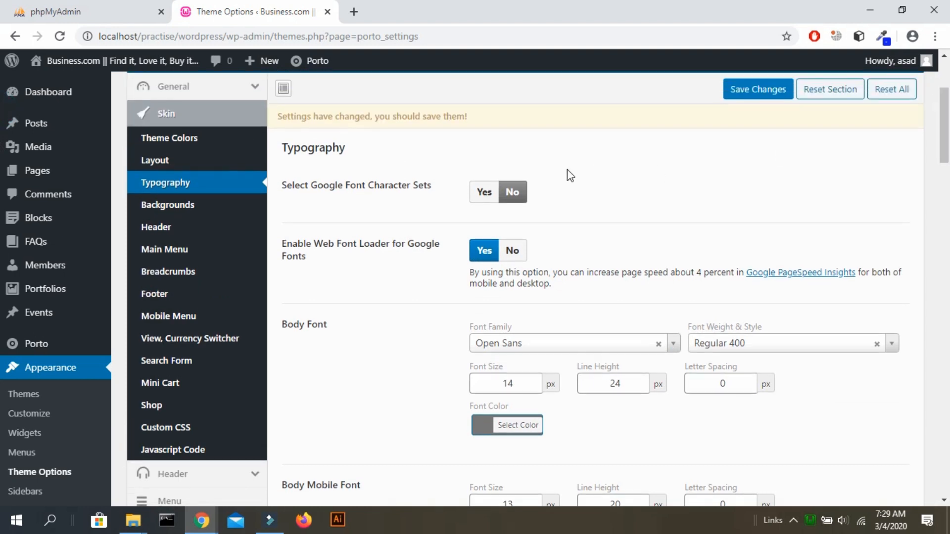
click(184, 204)
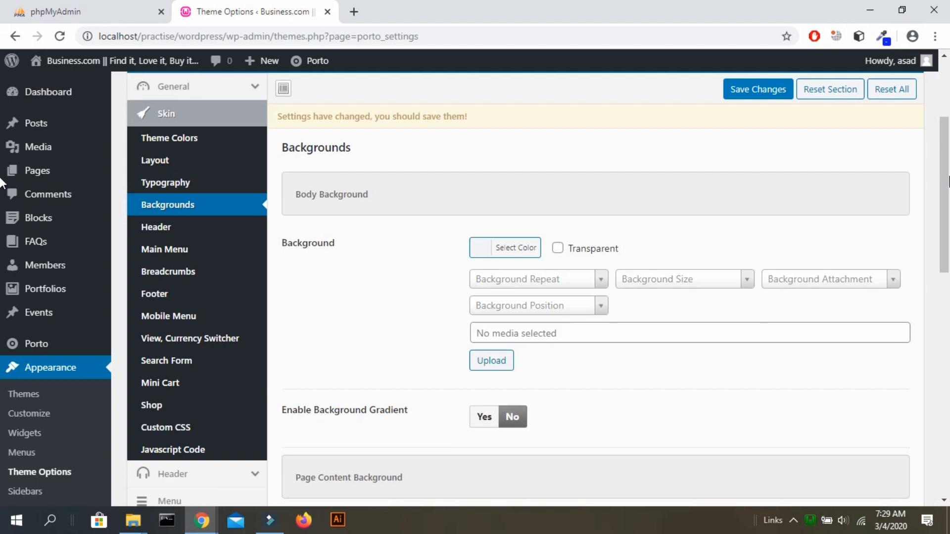
Review the Body, Page Content and Content Bottom Widgets Area backgrounds, then move to the Header skin section.
scroll(10, 184, down, 1)
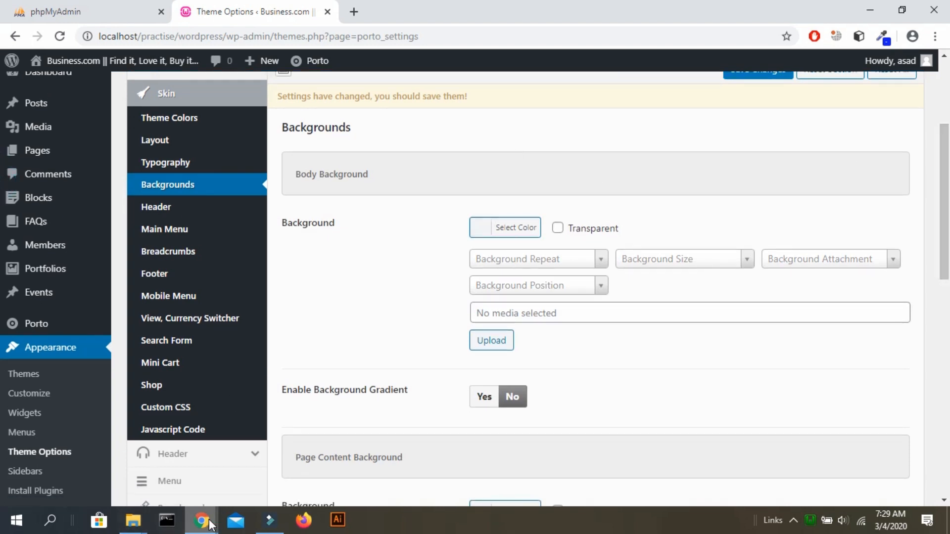
mouse_move(201, 520)
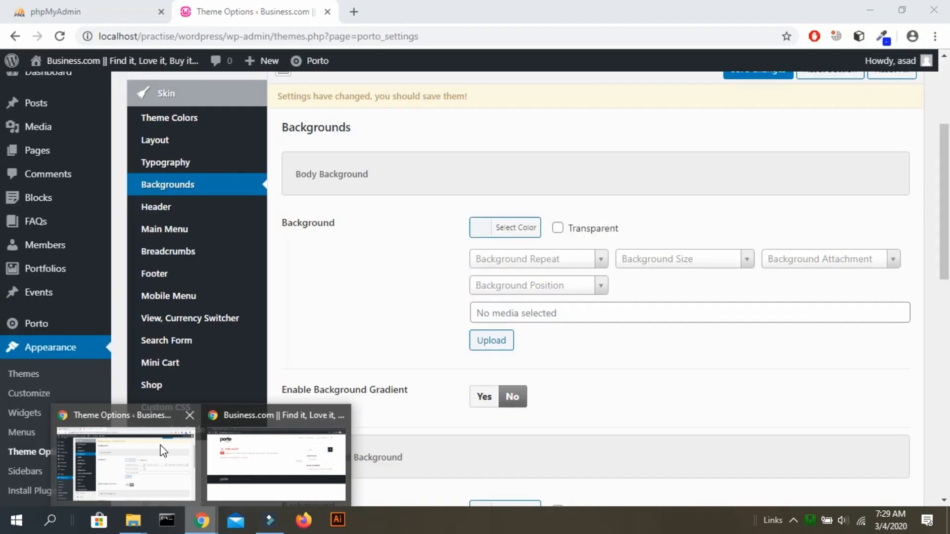
click(159, 445)
scroll(3, 211, down, 6)
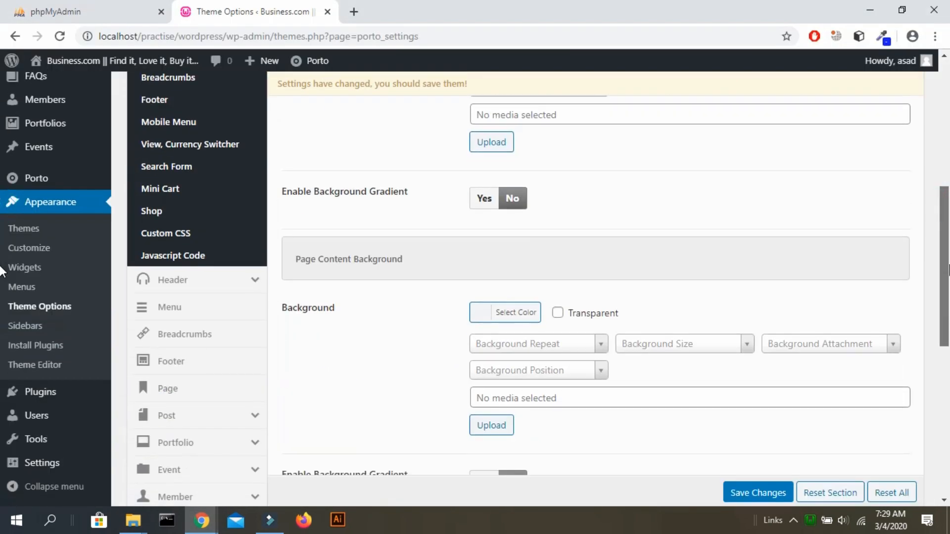
scroll(2, 326, down, 1)
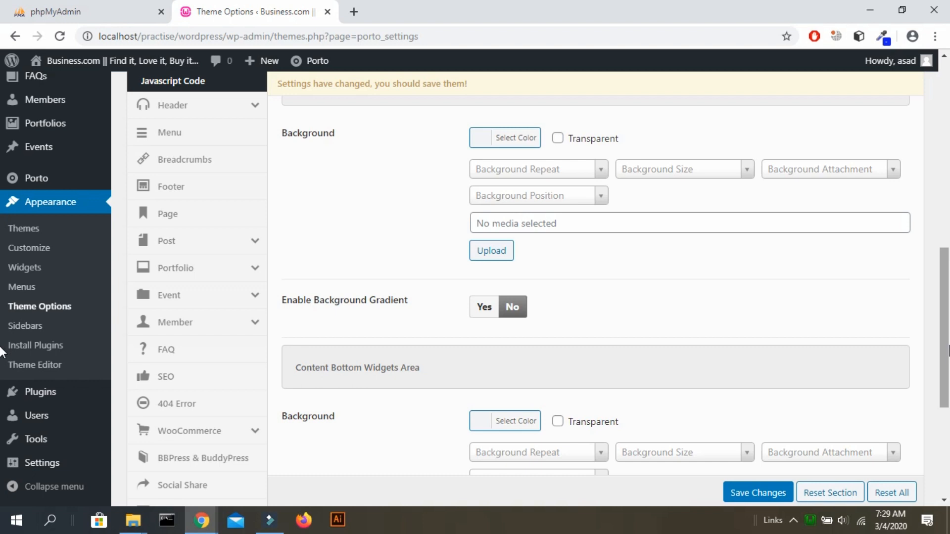
scroll(2, 363, down, 3)
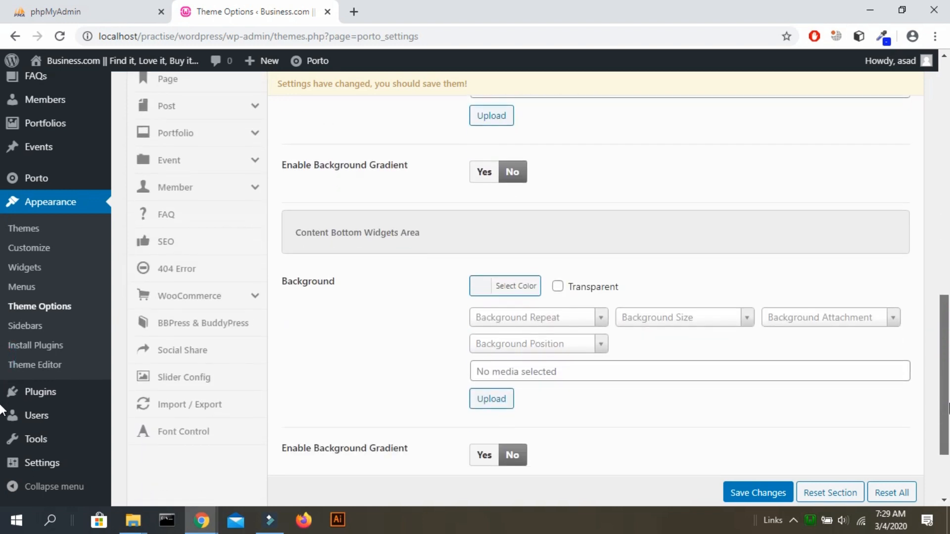
scroll(3, 410, down, 3)
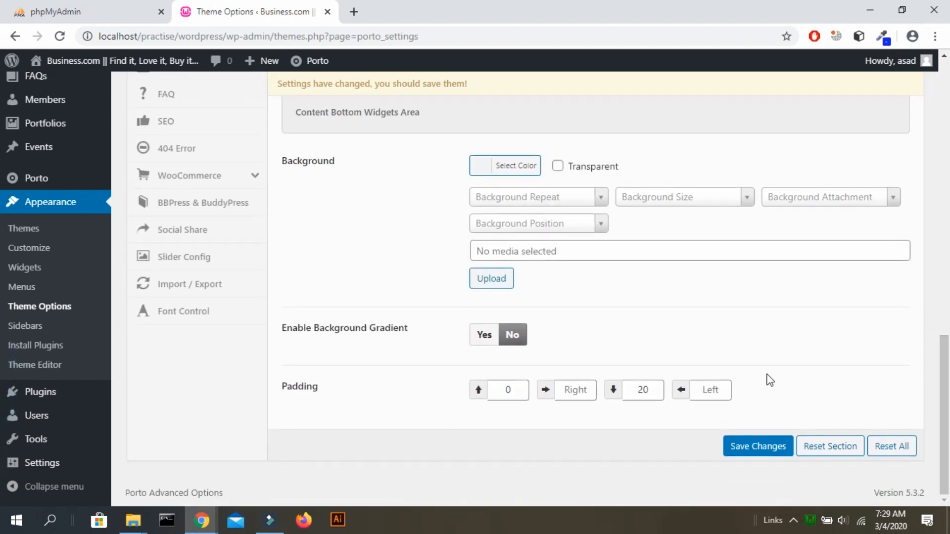
scroll(770, 381, up, 13)
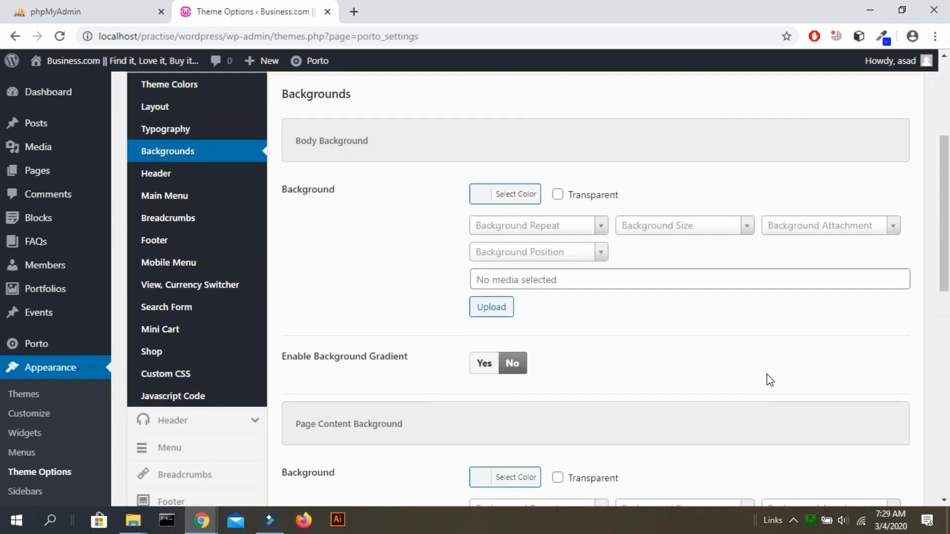
click(179, 173)
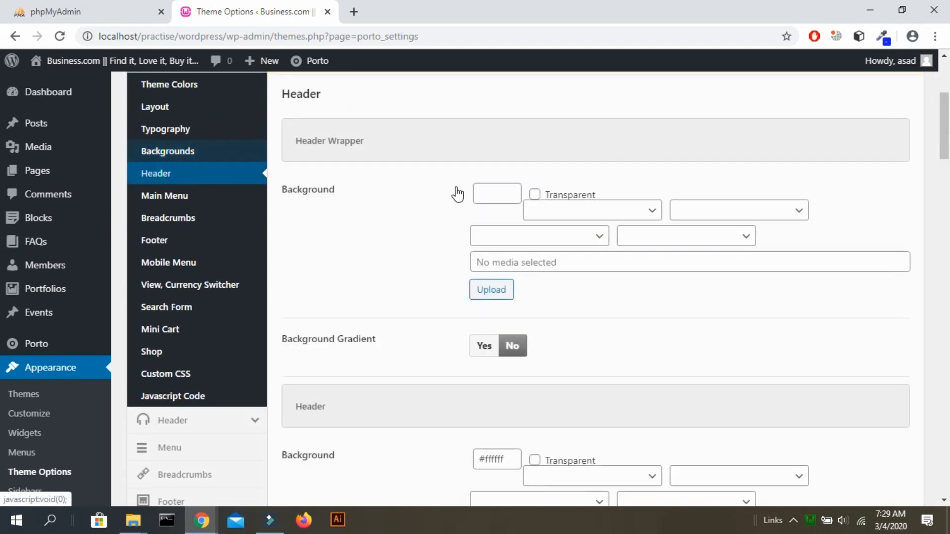
Scroll through the Header skin settings, including the Header Wrapper and Header backgrounds.
scroll(465, 193, down, 10)
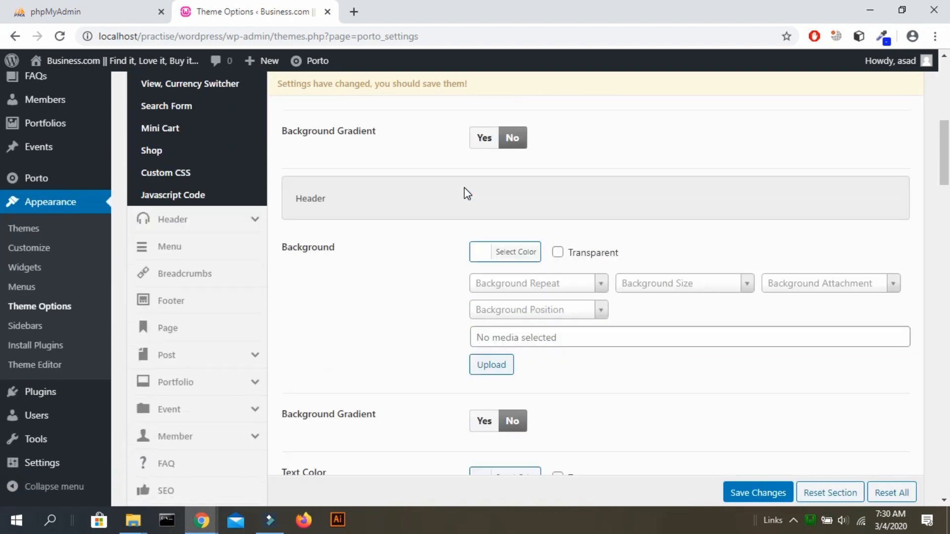
scroll(464, 189, up, 5)
scroll(464, 188, down, 3)
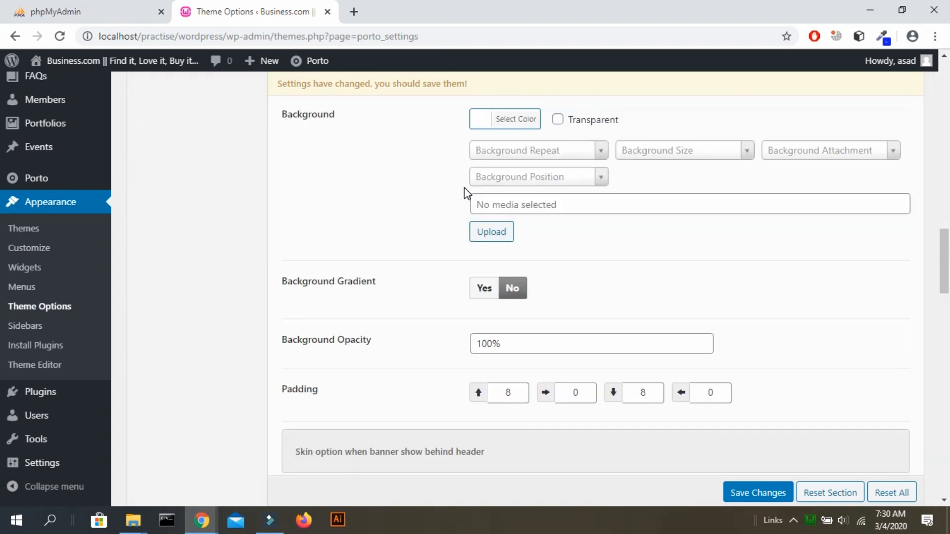
scroll(464, 188, up, 2)
scroll(464, 188, down, 2)
scroll(464, 193, down, 5)
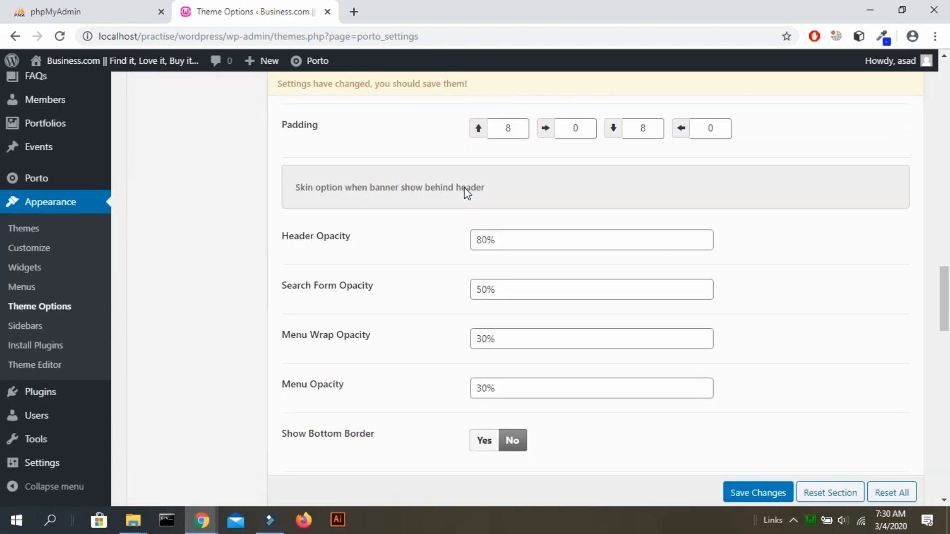
scroll(465, 188, down, 11)
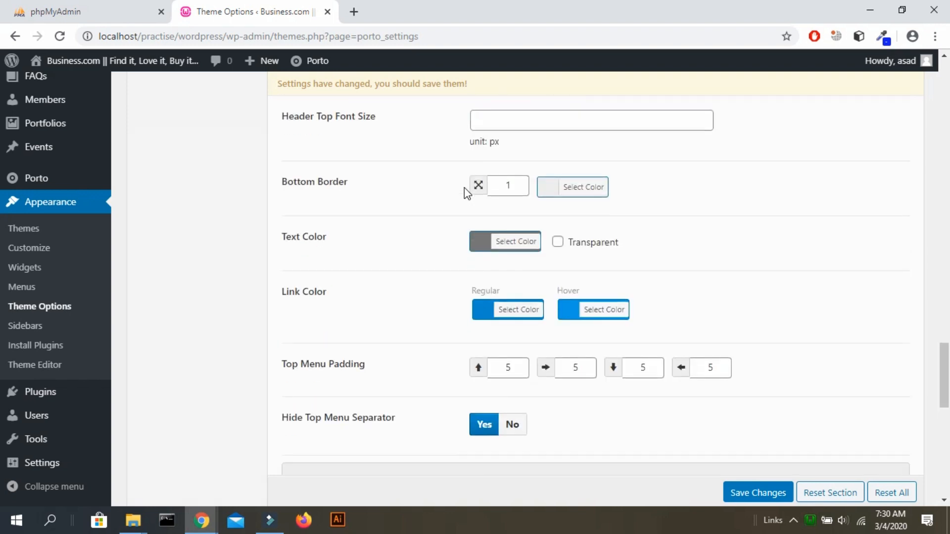
scroll(465, 192, up, 13)
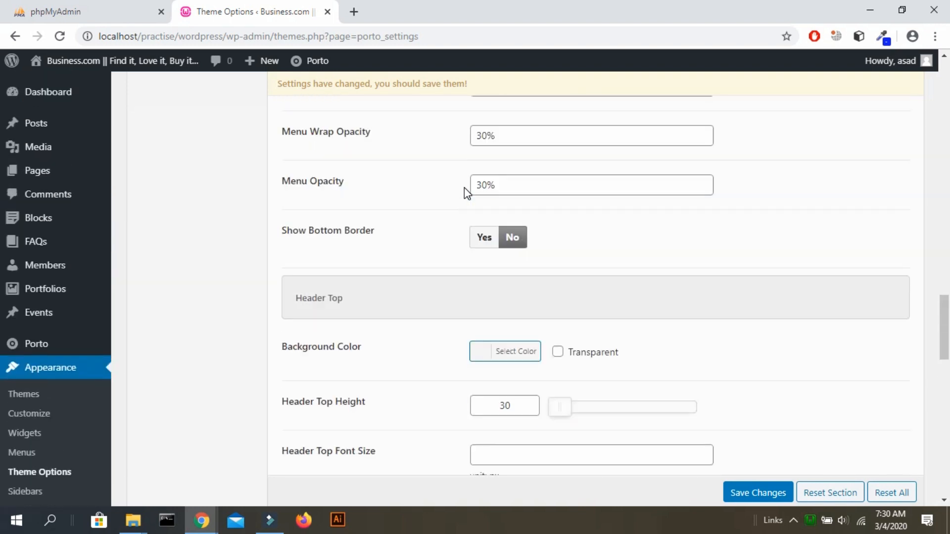
scroll(464, 188, up, 20)
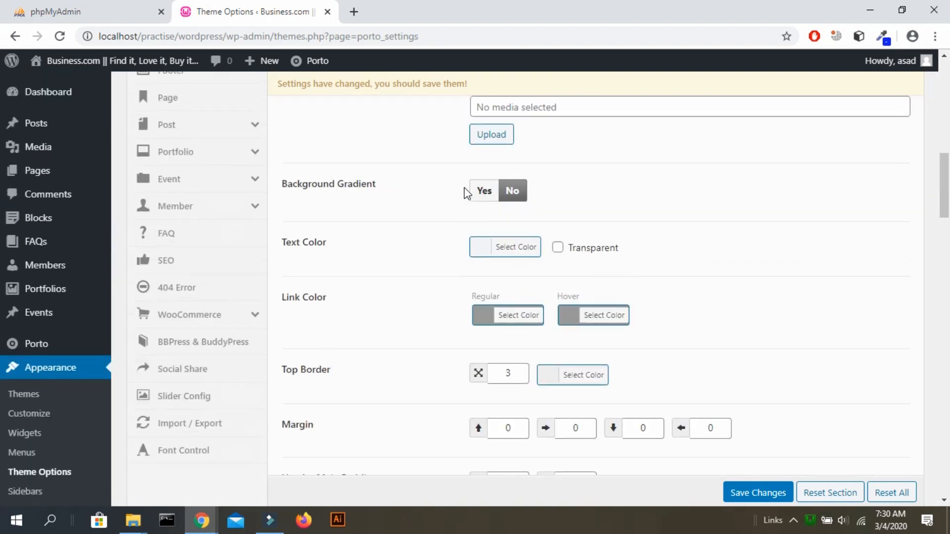
scroll(465, 188, up, 2)
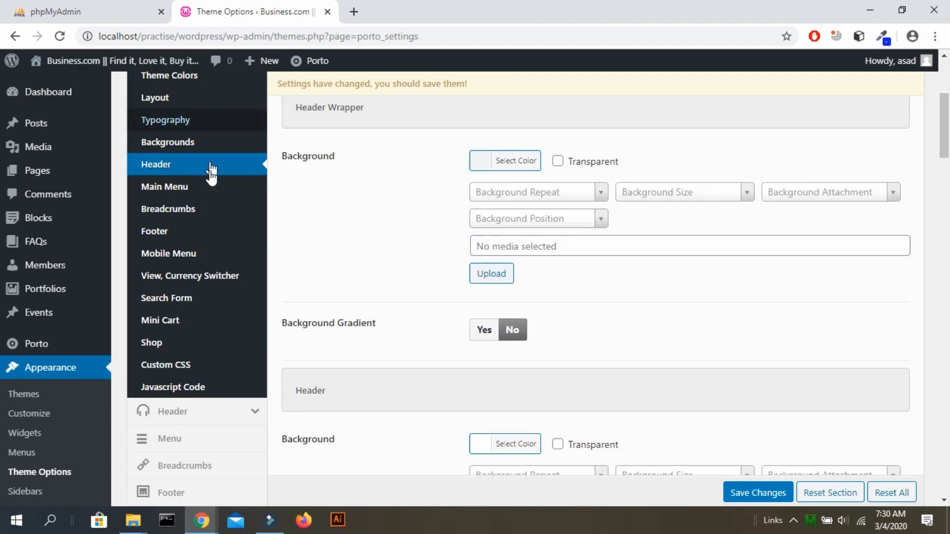
Check the Main Menu, Breadcrumbs and Footer skin sections, ending back on Breadcrumbs.
click(200, 191)
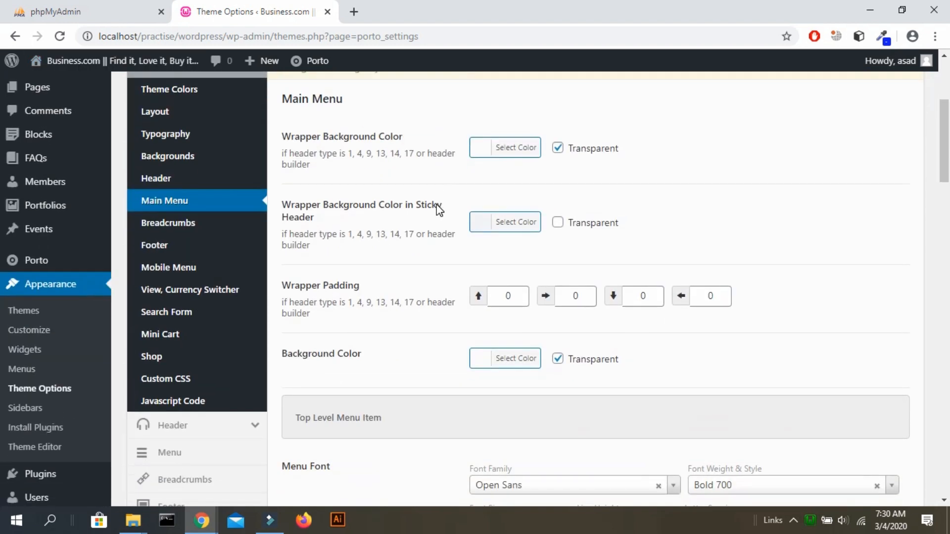
scroll(282, 218, down, 3)
scroll(198, 145, up, 5)
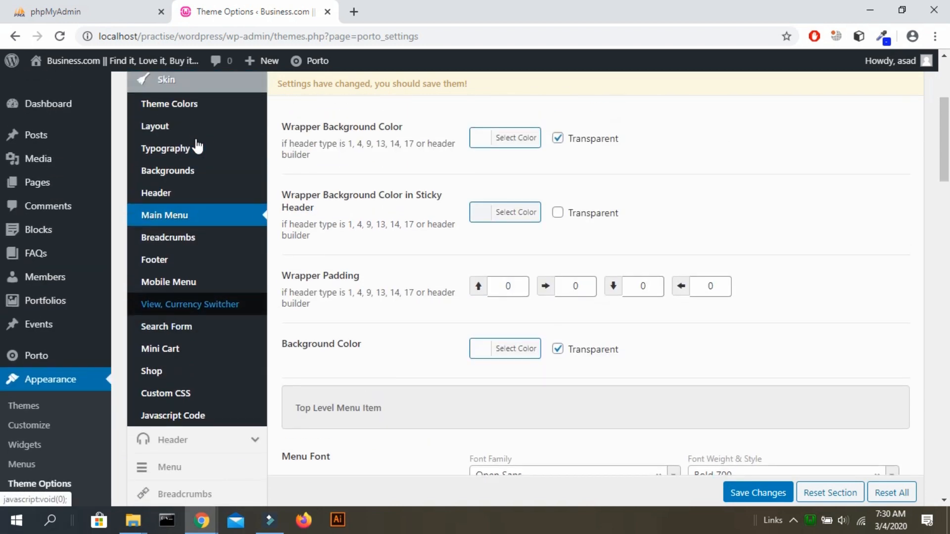
click(196, 255)
click(203, 274)
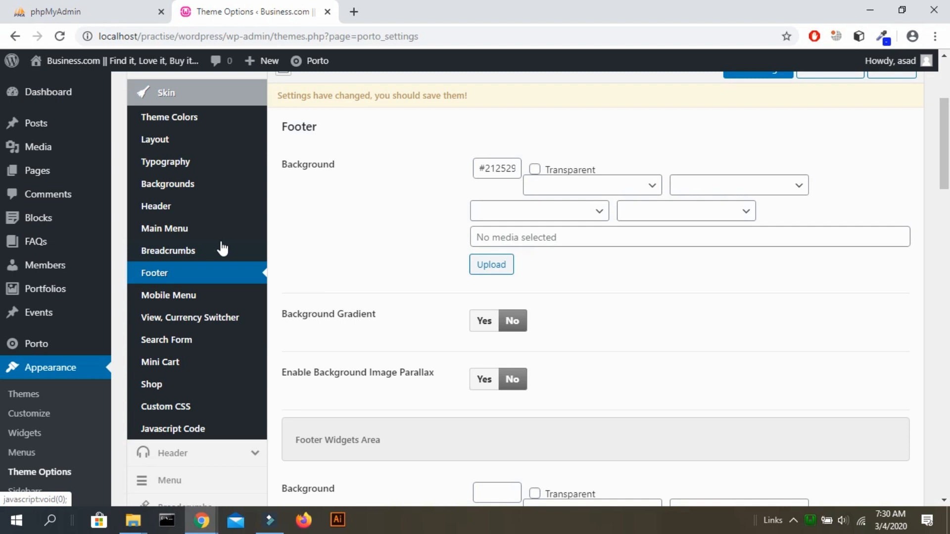
click(221, 243)
Inspect the breadcrumb trail on the live Hello world! post, then return to Theme Options.
key(alt+Tab)
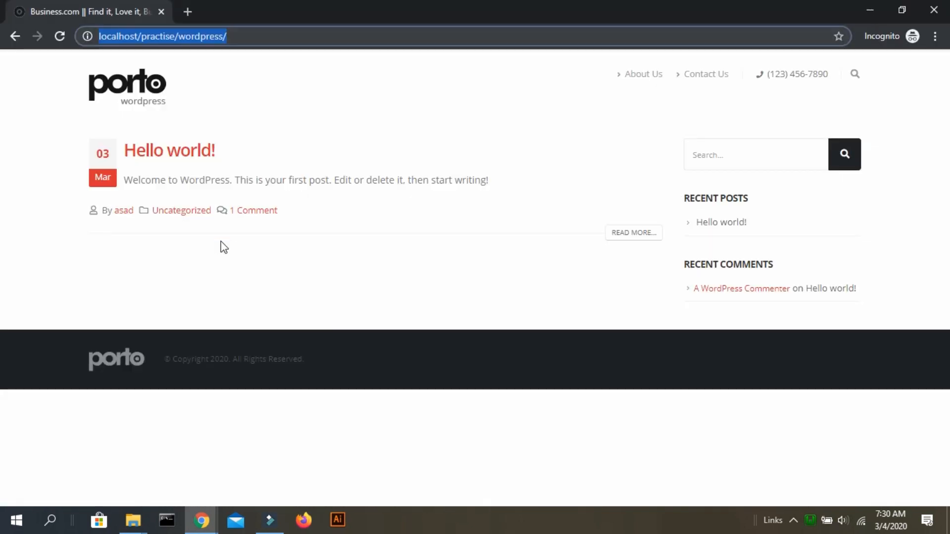
click(162, 149)
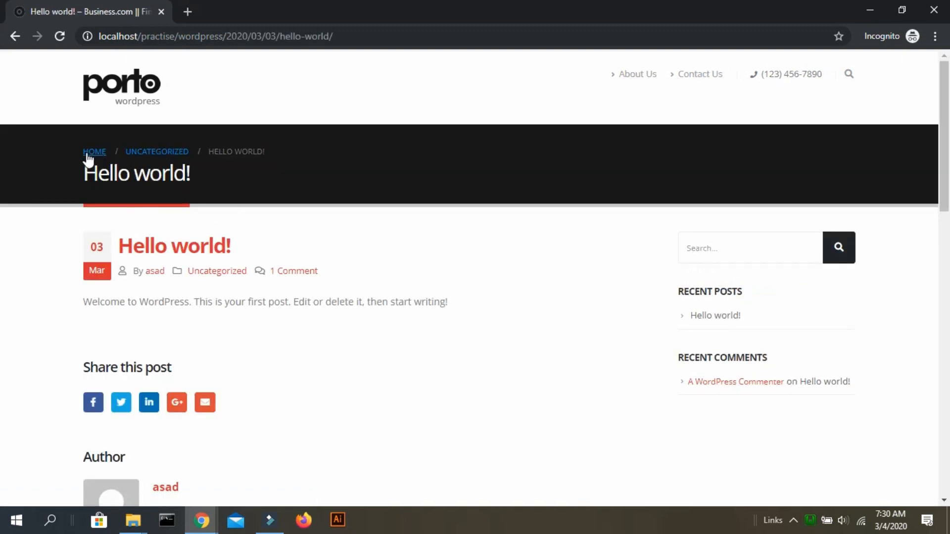
mouse_move(77, 155)
mouse_down()
mouse_move(273, 156)
mouse_move(83, 140)
mouse_up()
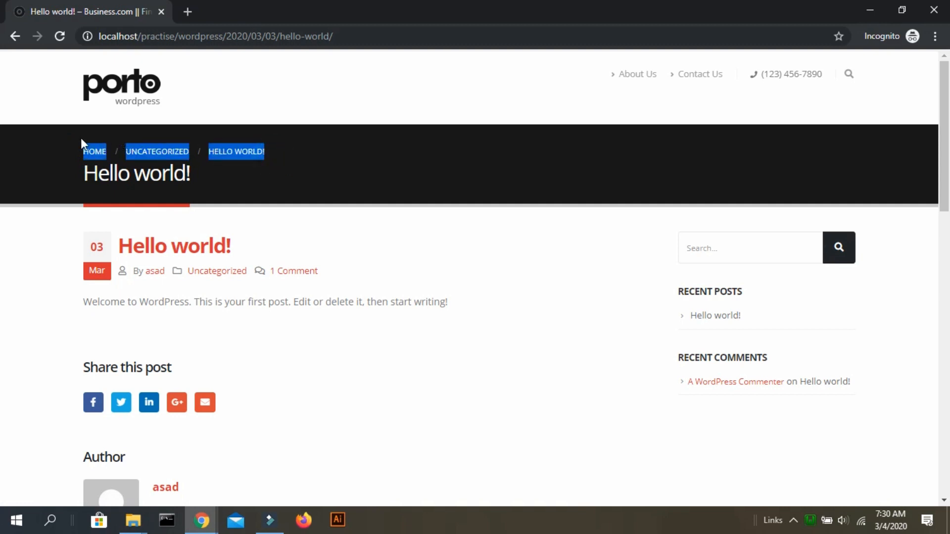
click(396, 310)
key(alt+Tab)
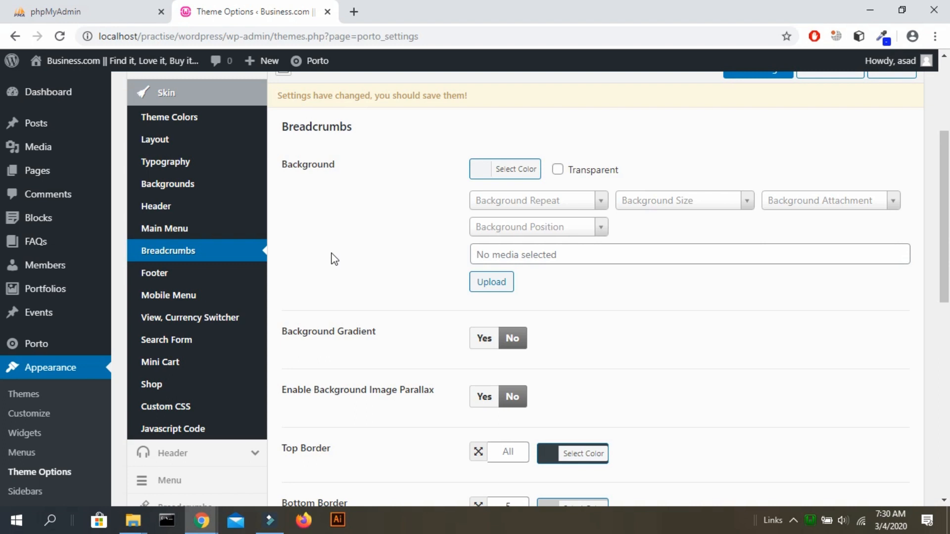
Compare the Footer and Mobile Menu skin settings.
click(163, 276)
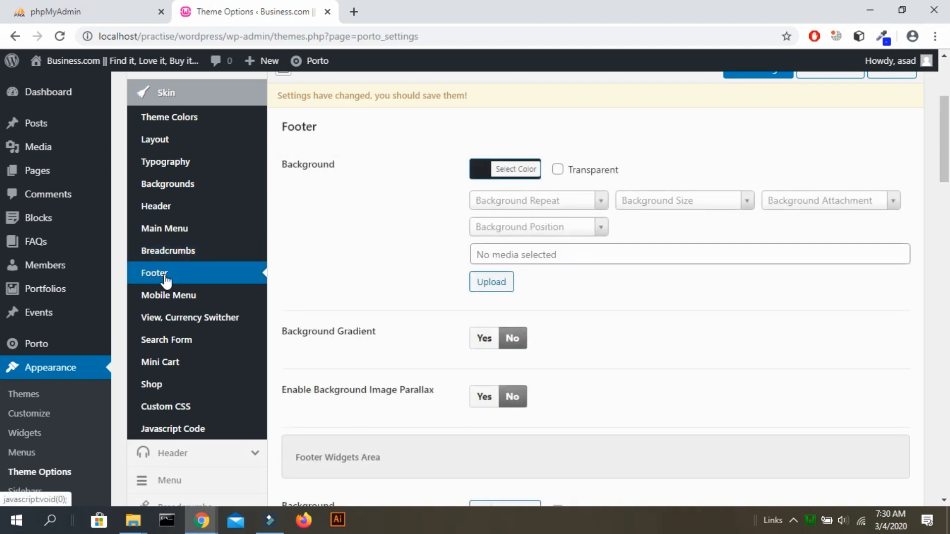
click(200, 298)
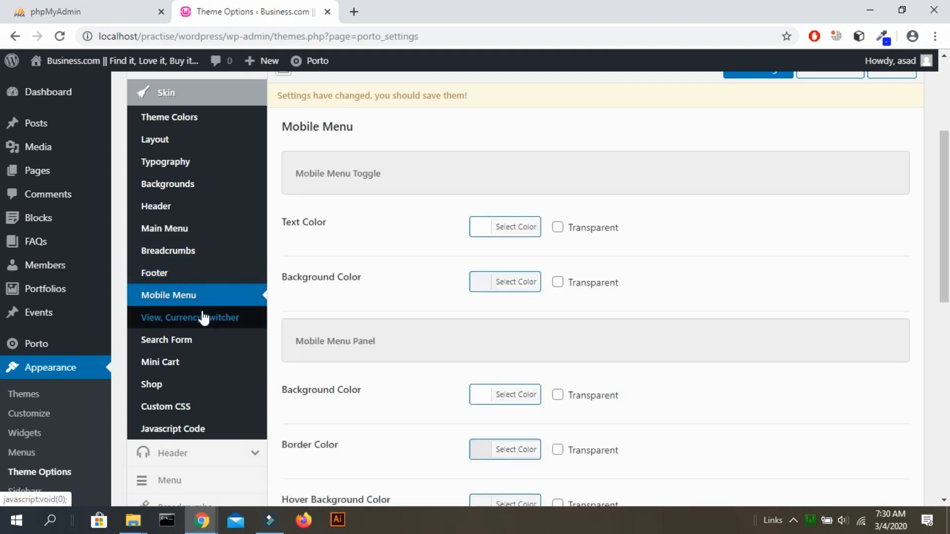
click(195, 271)
scroll(335, 294, down, 1)
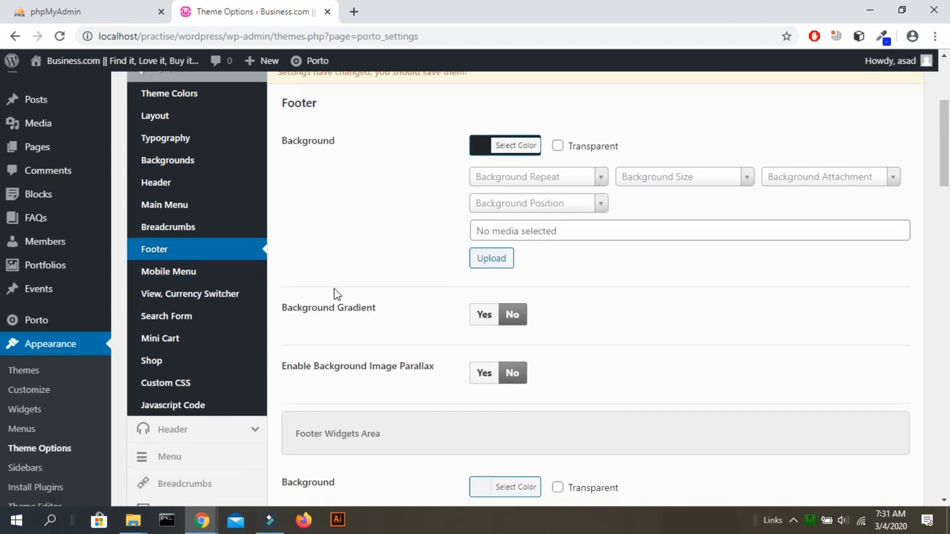
click(248, 273)
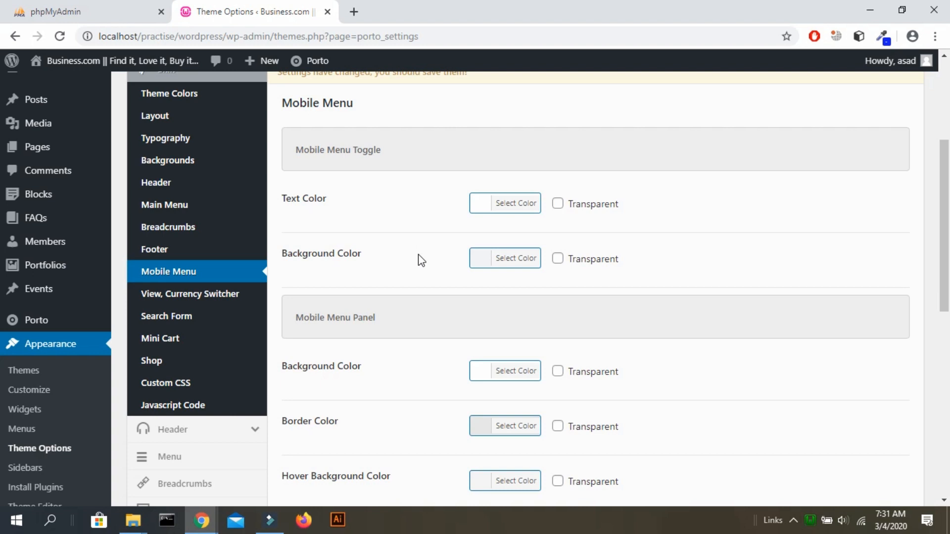
scroll(421, 260, down, 2)
Look over the View/Currency Switcher, Search Form and Mini Cart colour settings.
click(183, 202)
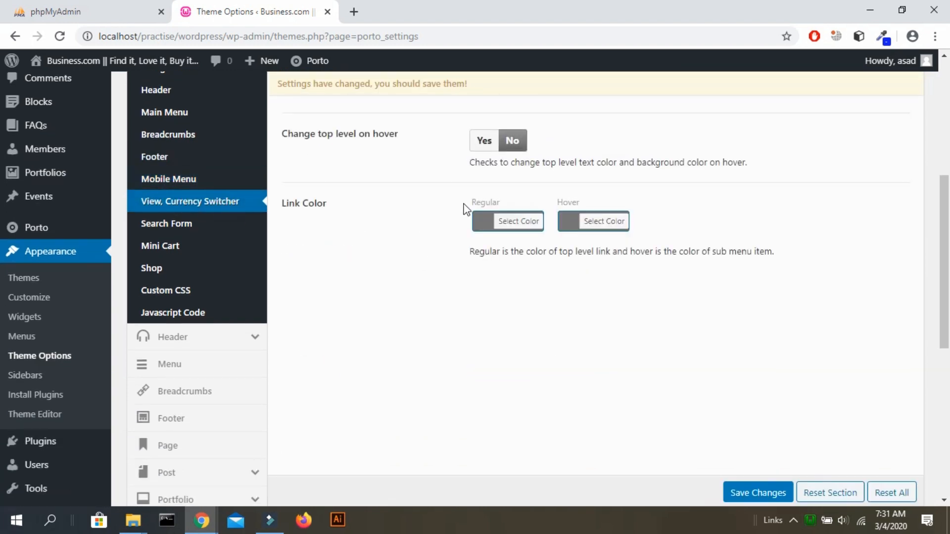
click(221, 239)
click(218, 225)
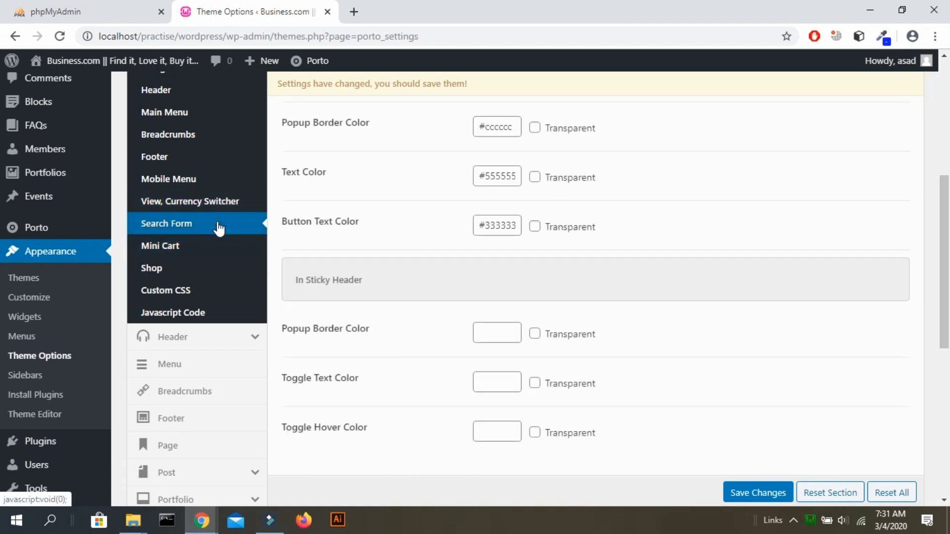
scroll(604, 203, up, 3)
scroll(604, 203, down, 3)
click(155, 283)
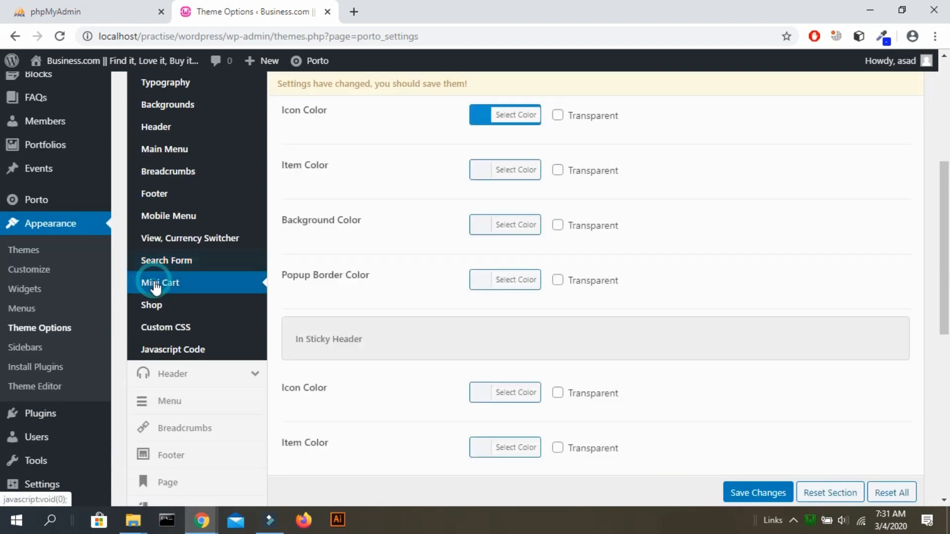
Check the Shop and Custom CSS skin sections, ending on the Header options.
click(171, 307)
click(177, 327)
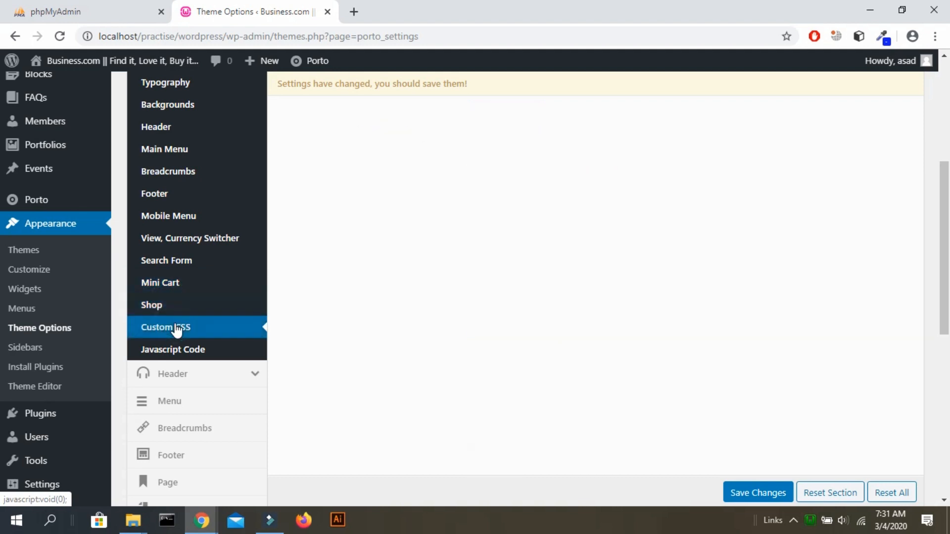
scroll(176, 331, down, 2)
click(193, 274)
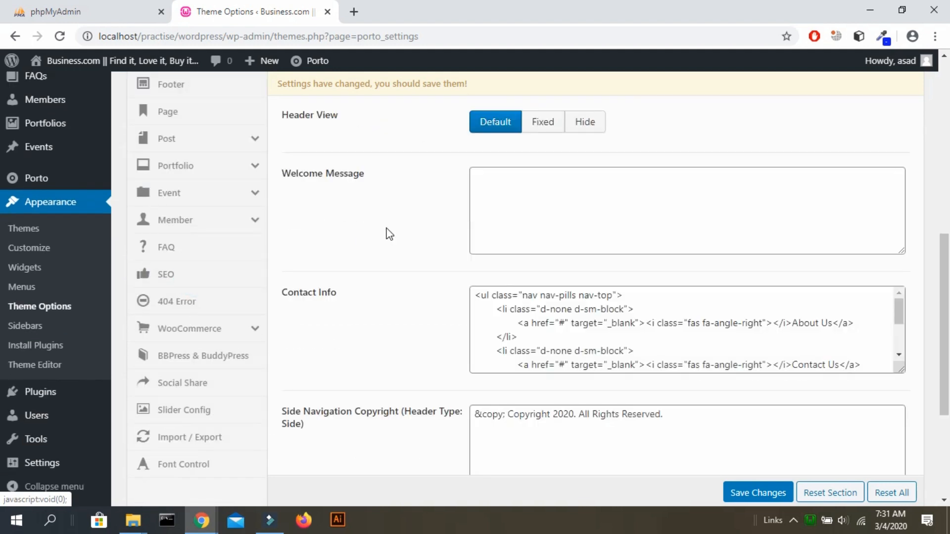
Change the Contact Info link text from About Us to About Uss and save.
scroll(389, 234, up, 3)
scroll(390, 234, up, 4)
scroll(389, 234, down, 4)
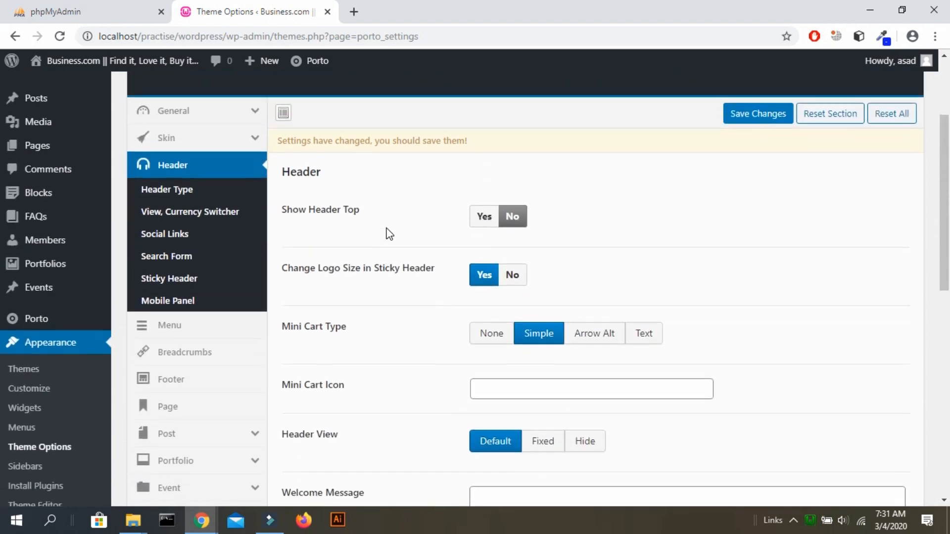
scroll(390, 234, down, 3)
click(802, 309)
key(alt+Tab)
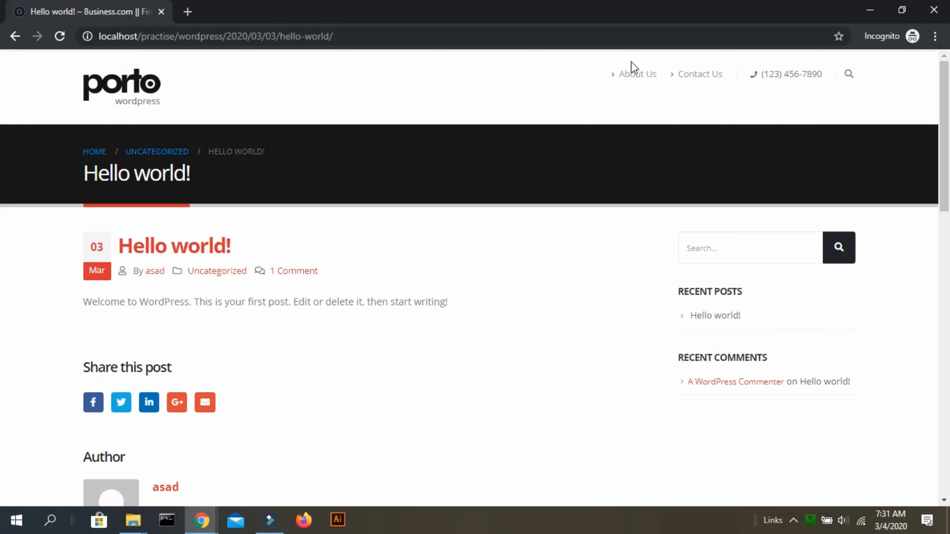
key(alt+Tab)
click(820, 315)
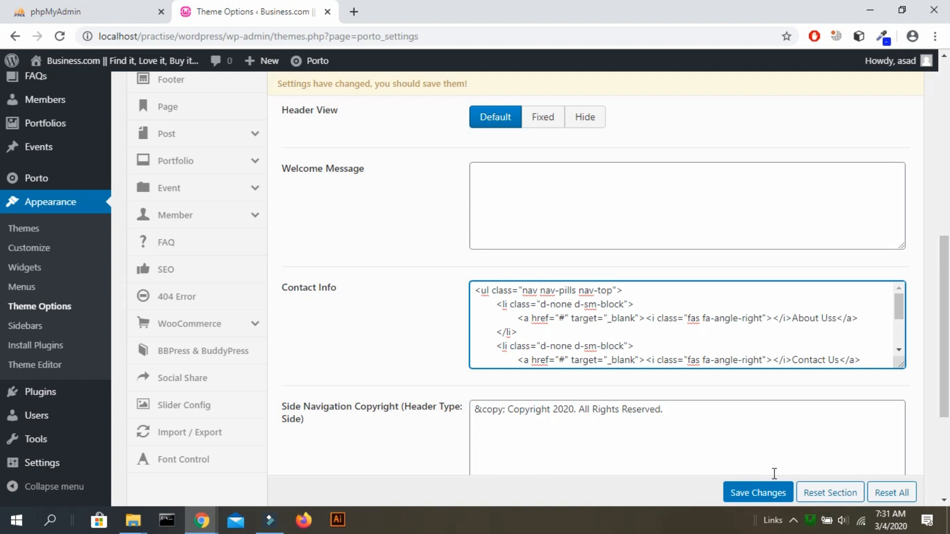
click(756, 492)
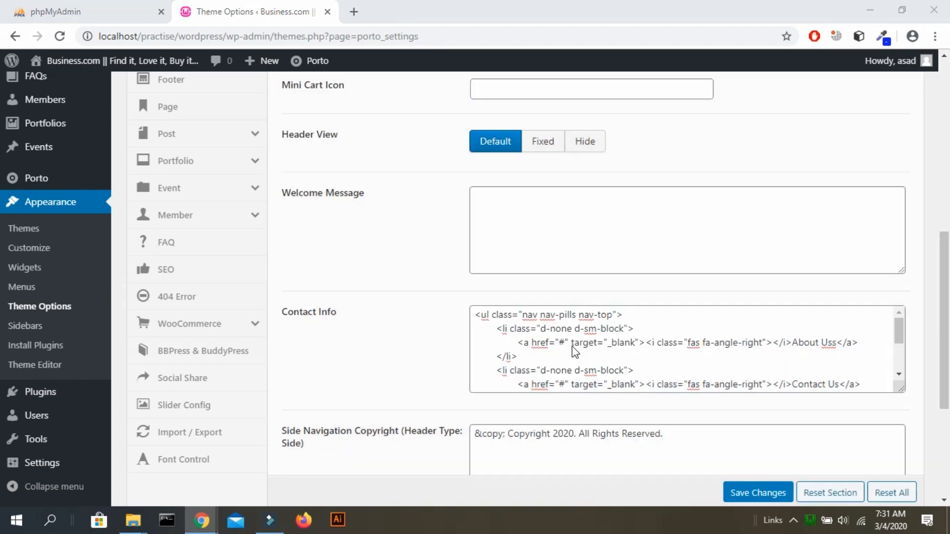
Check the About Uss link on the live Hello world! page, then return to Header options.
key(alt+Tab)
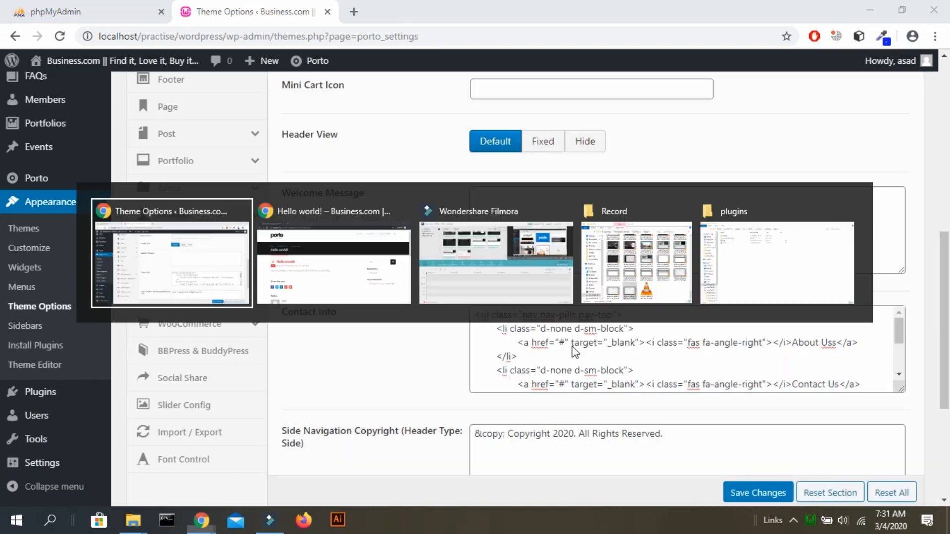
key(alt+Tab)
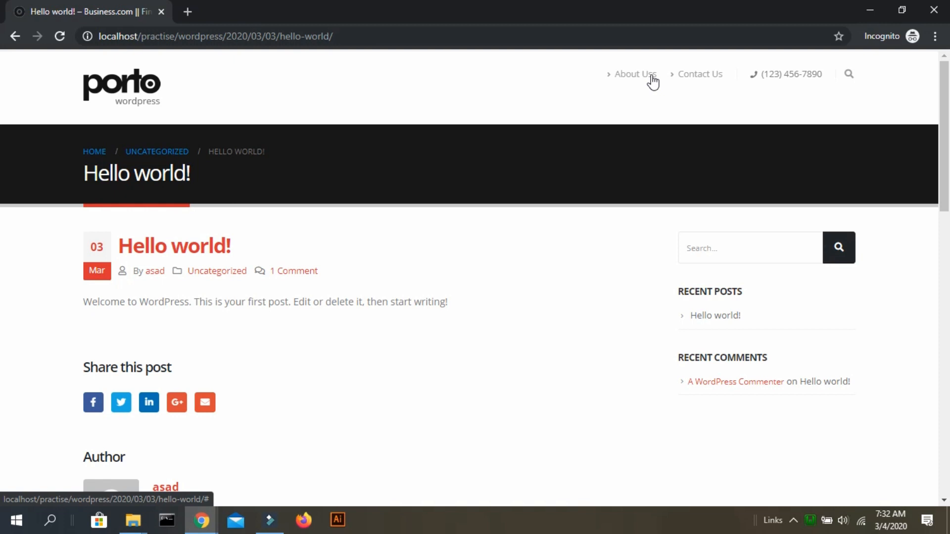
key(alt+Tab)
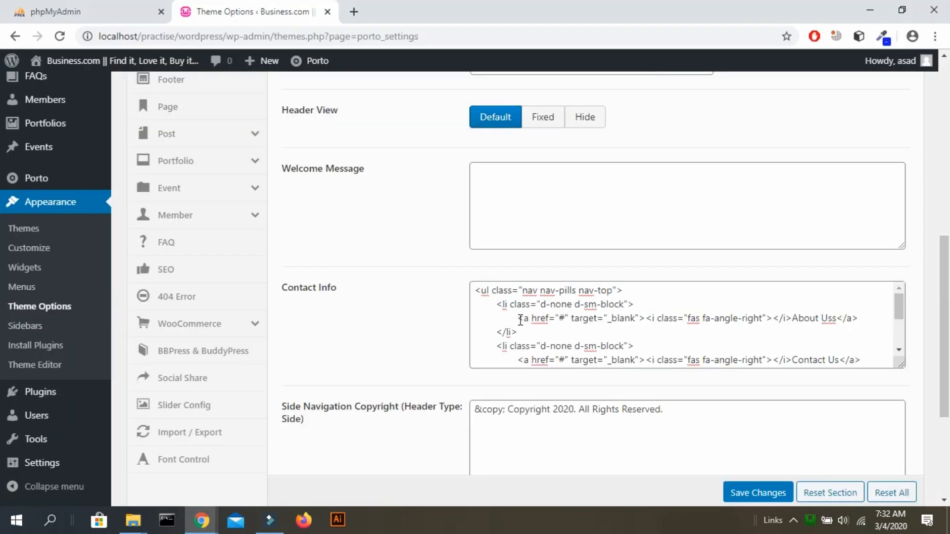
scroll(521, 320, up, 3)
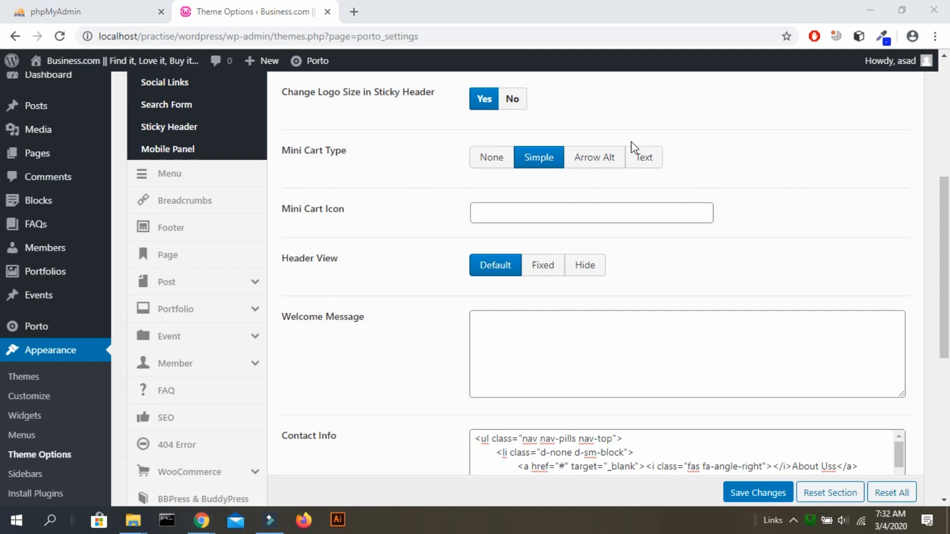
drag(949, 241, 949, 172)
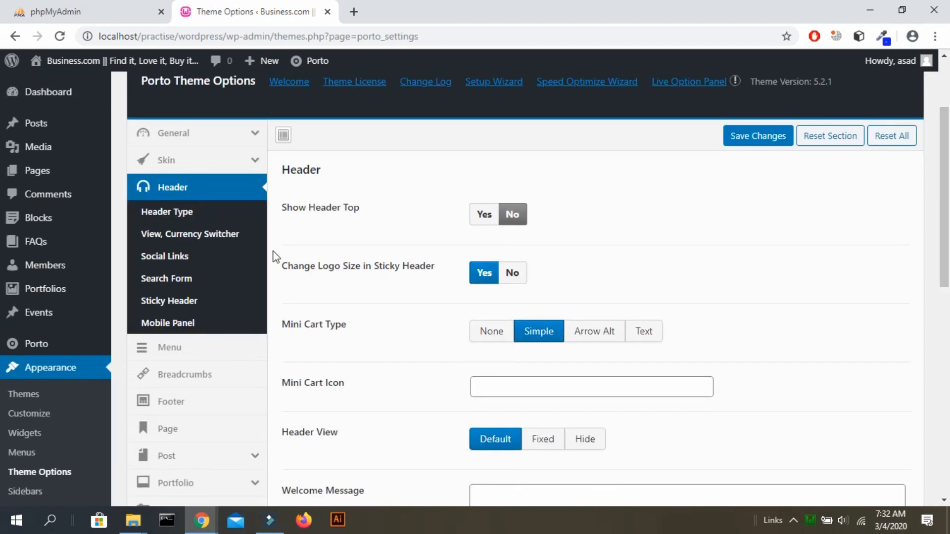
Choose header layout 13 under Header Type and save it.
click(194, 213)
scroll(540, 297, down, 5)
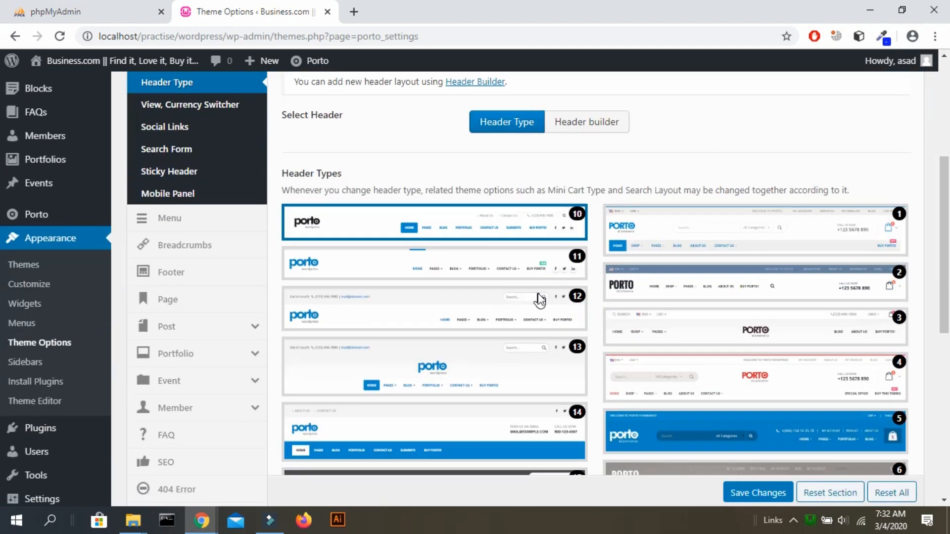
scroll(541, 299, down, 1)
scroll(539, 300, down, 5)
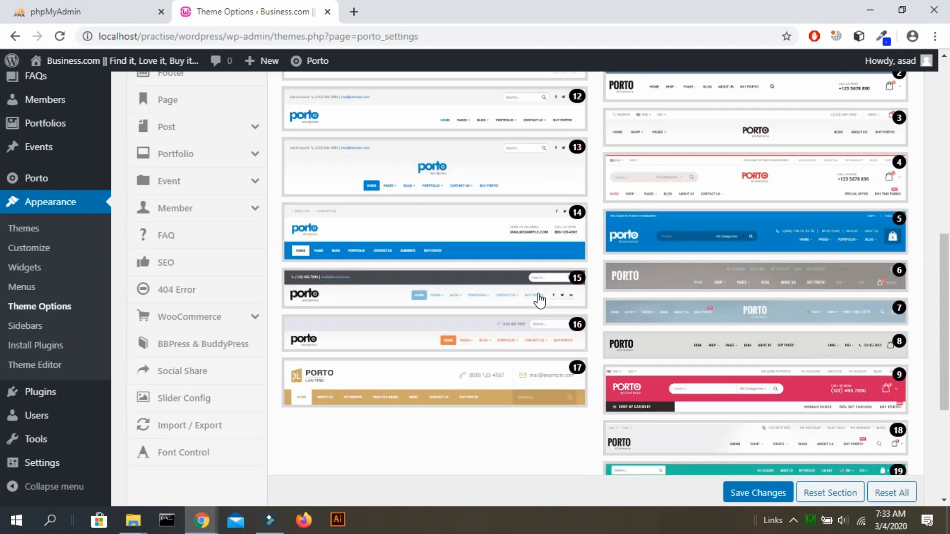
scroll(538, 293, down, 2)
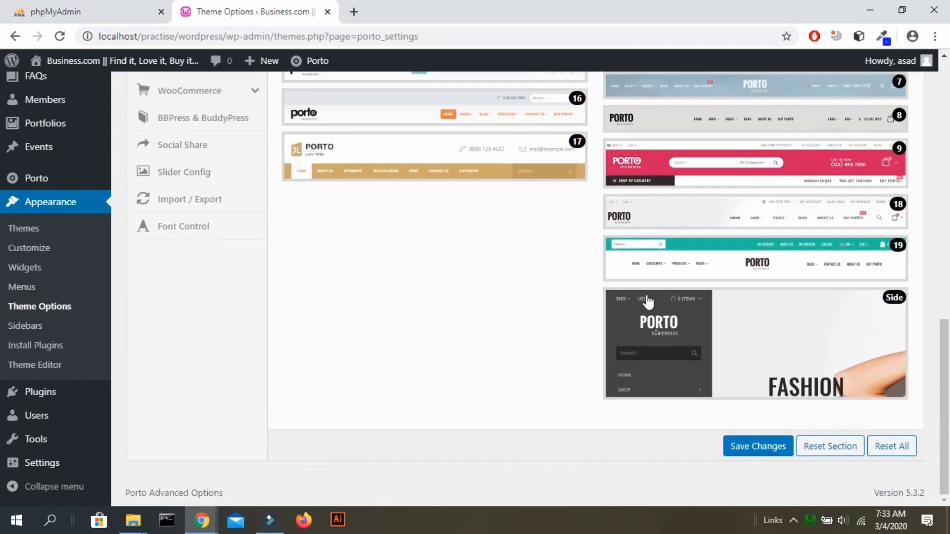
scroll(558, 233, up, 5)
scroll(558, 233, up, 5)
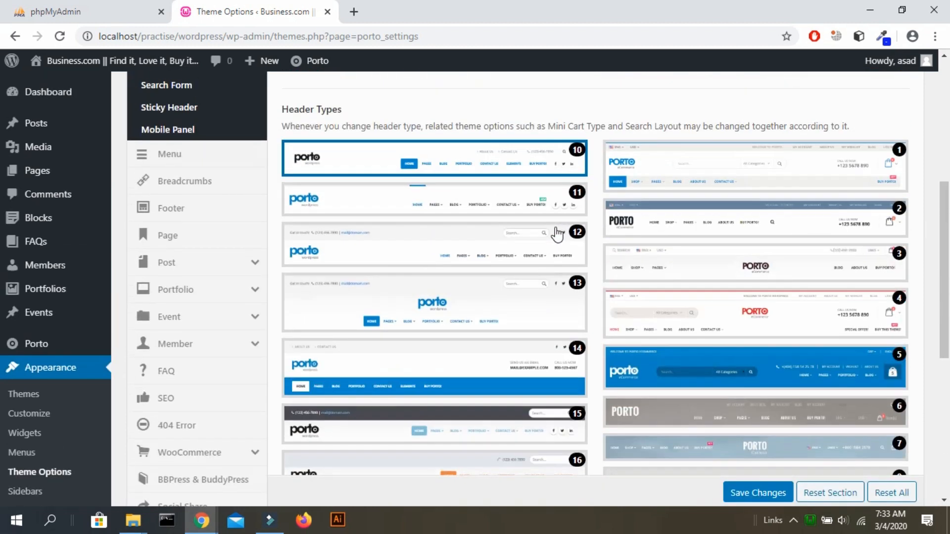
scroll(557, 228, down, 2)
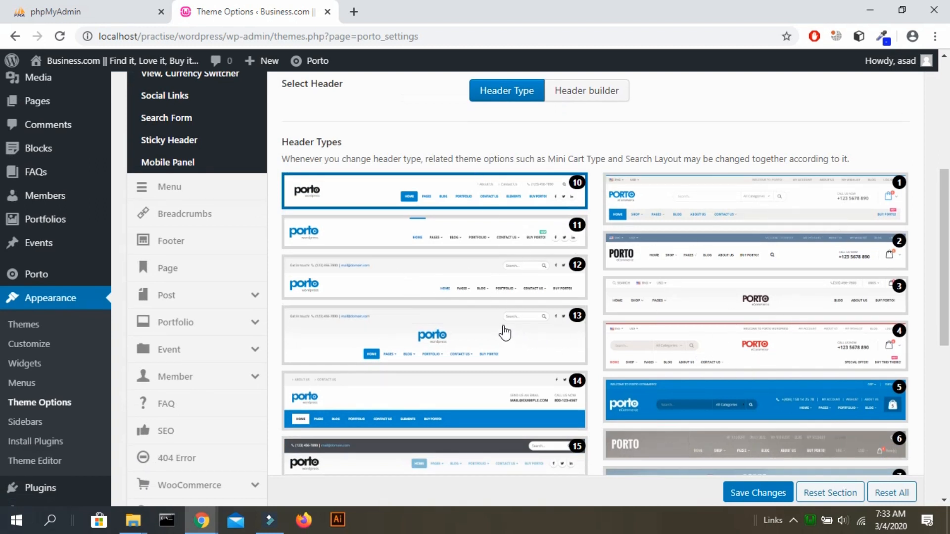
click(448, 329)
click(761, 500)
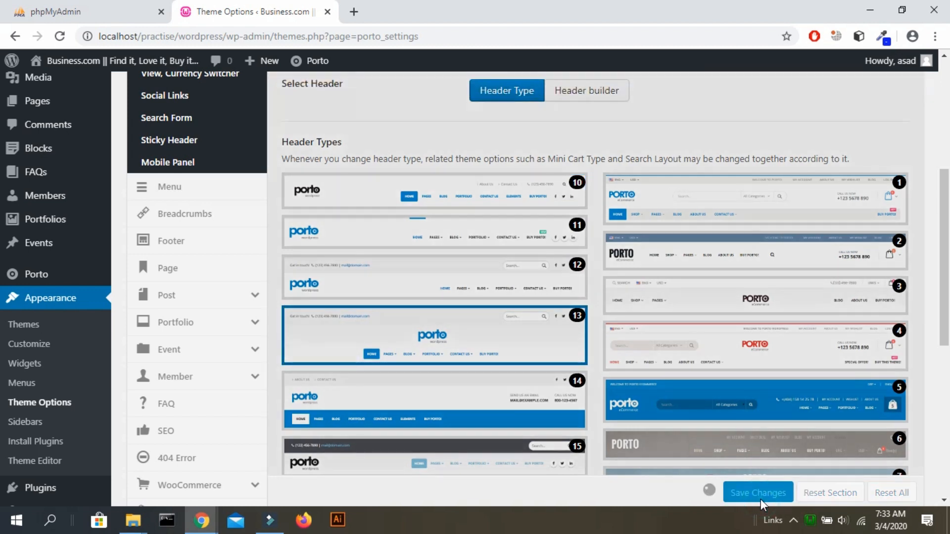
Scroll through the numbered header layouts with type 13 saved.
scroll(3, 322, up, 1)
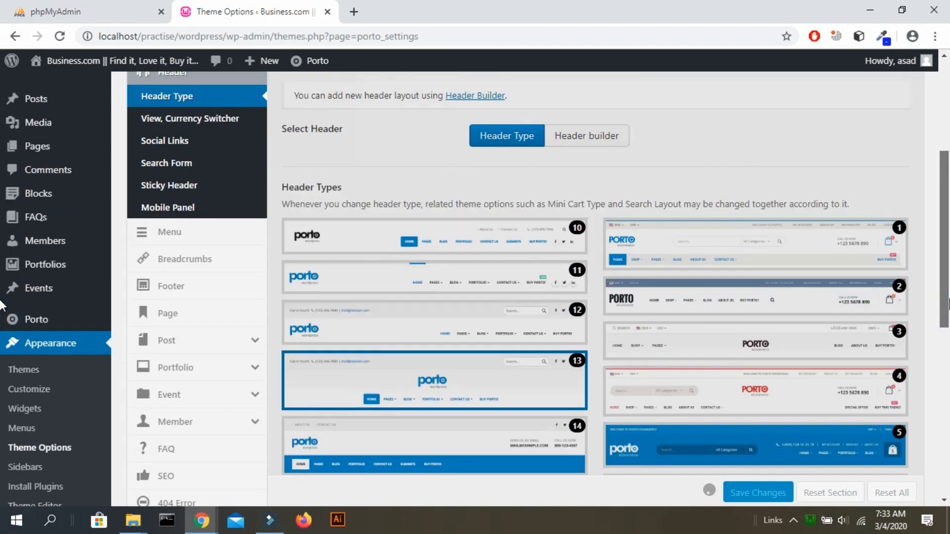
scroll(2, 305, down, 1)
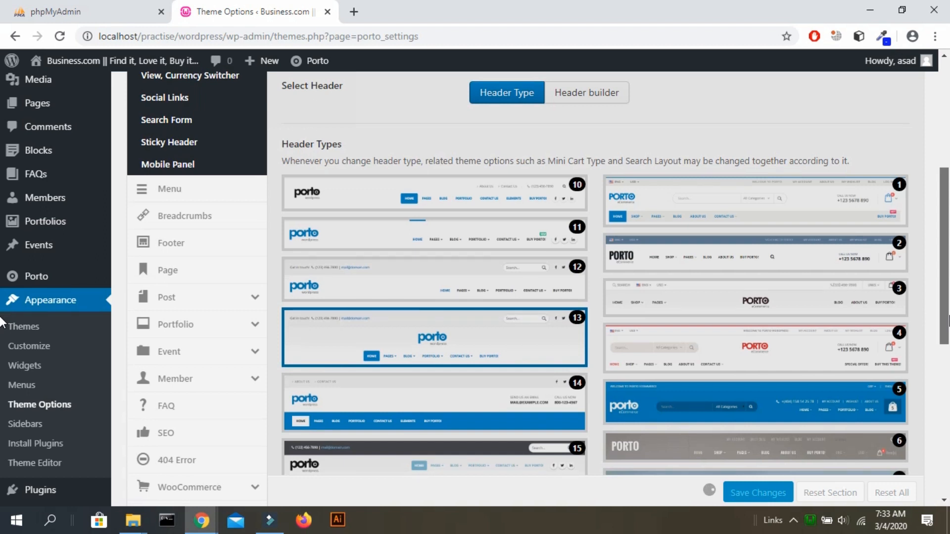
scroll(2, 322, down, 5)
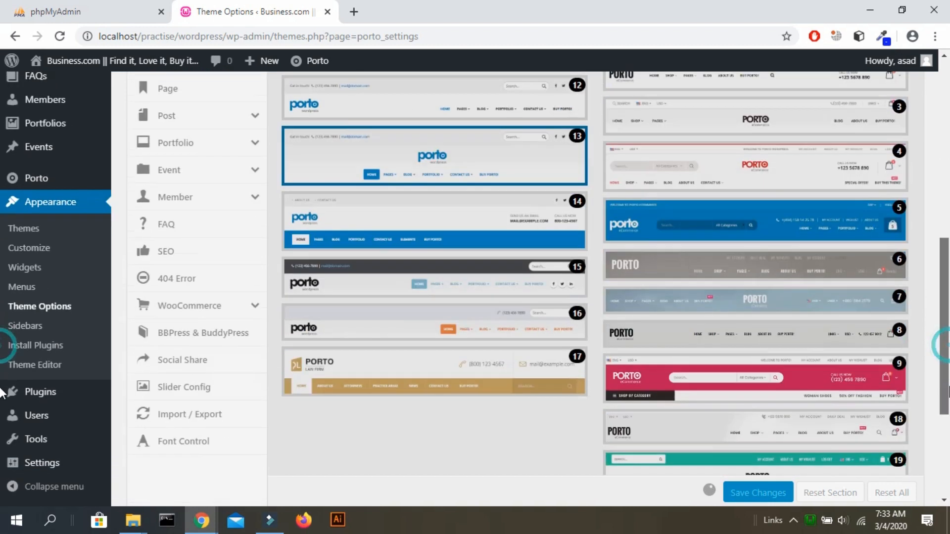
scroll(2, 414, down, 3)
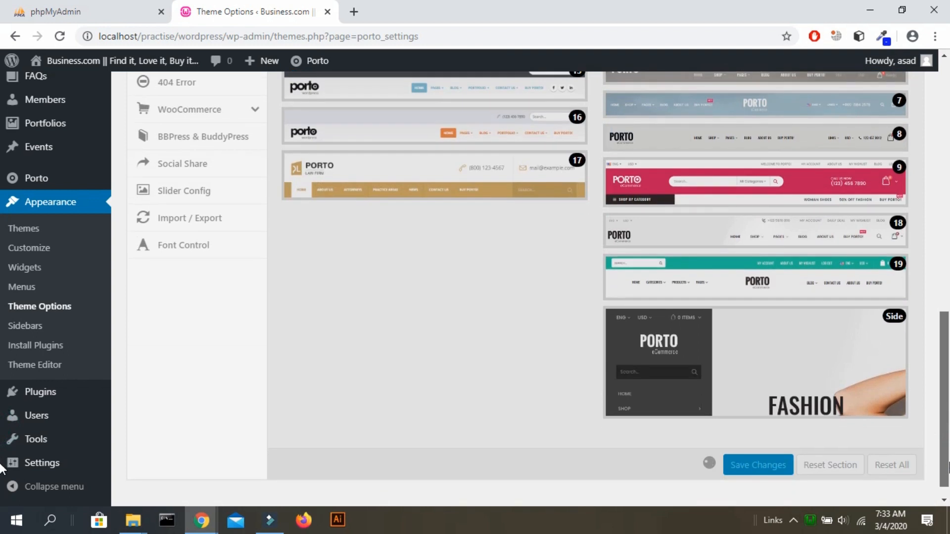
scroll(2, 467, up, 10)
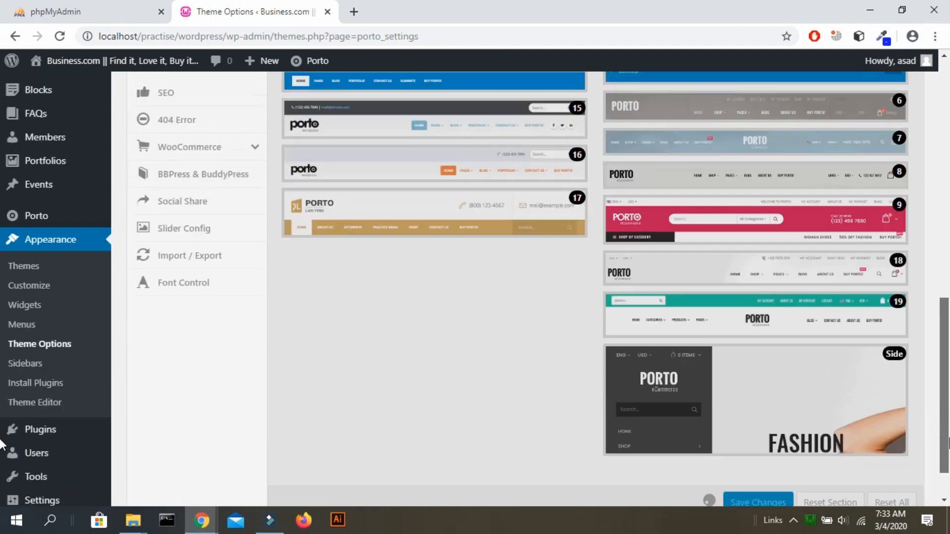
scroll(297, 287, down, 1)
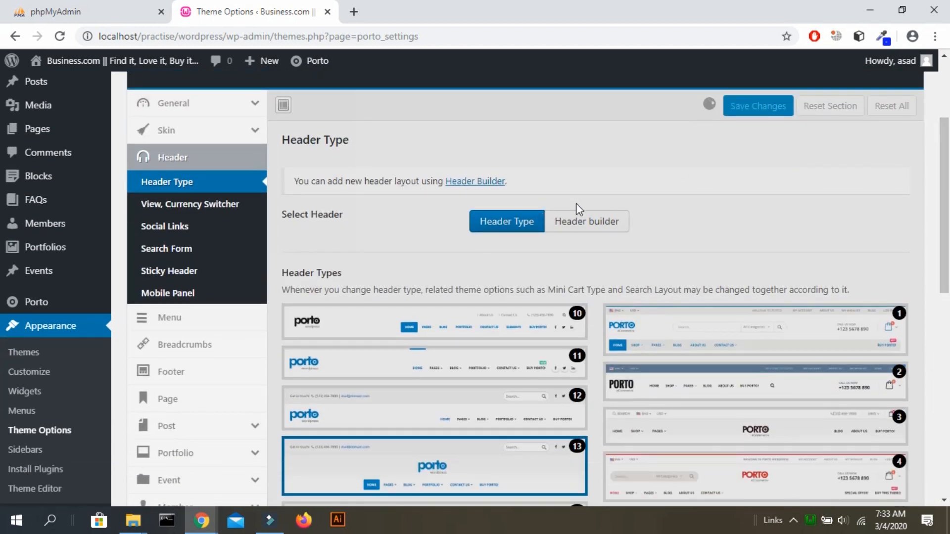
scroll(3, 365, down, 8)
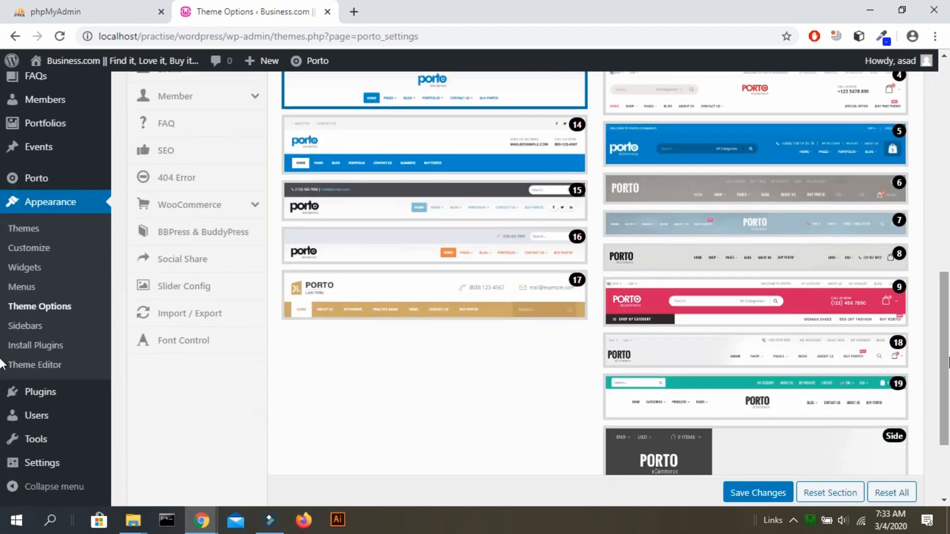
View header layout 13 on the live post preview, then return to Theme Options.
key(alt+Tab)
key(alt+Tab)
key(alt+Tab)
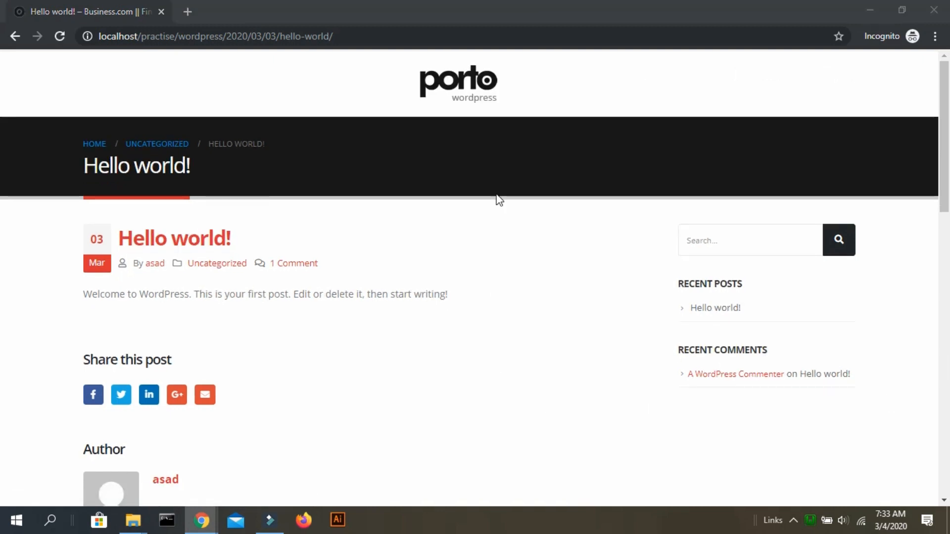
key(alt+Tab)
scroll(386, 255, up, 8)
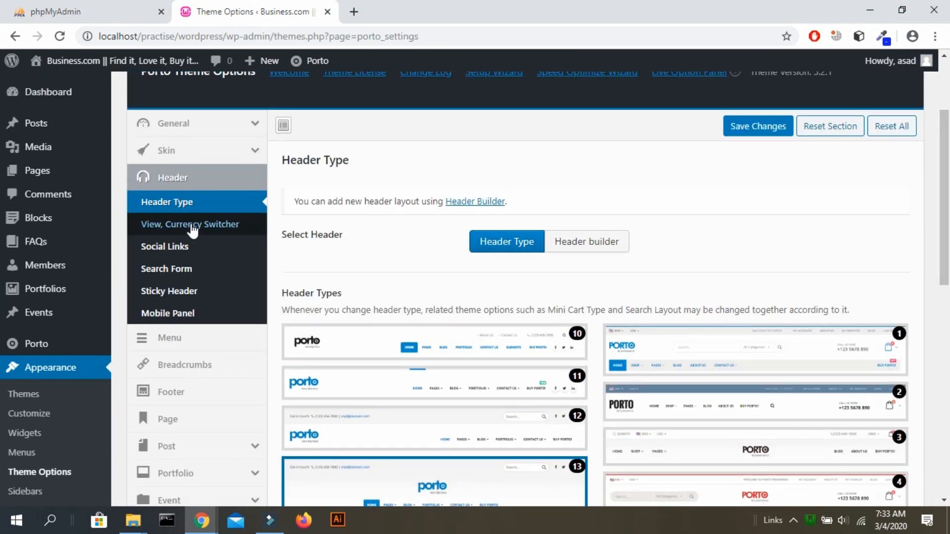
Step through View/Currency Switcher, Social Links, Search Form, Sticky Header and Mobile Panel settings.
click(193, 229)
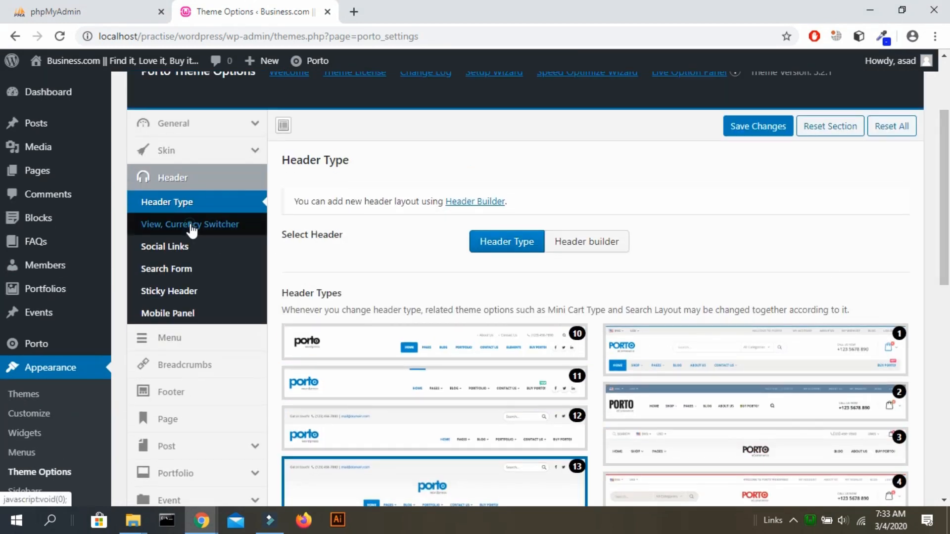
click(185, 246)
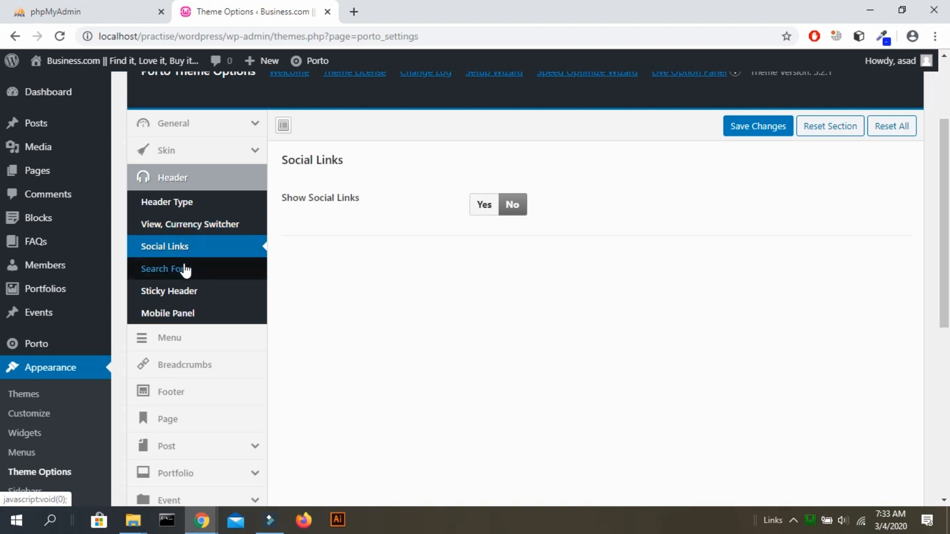
click(185, 268)
click(185, 294)
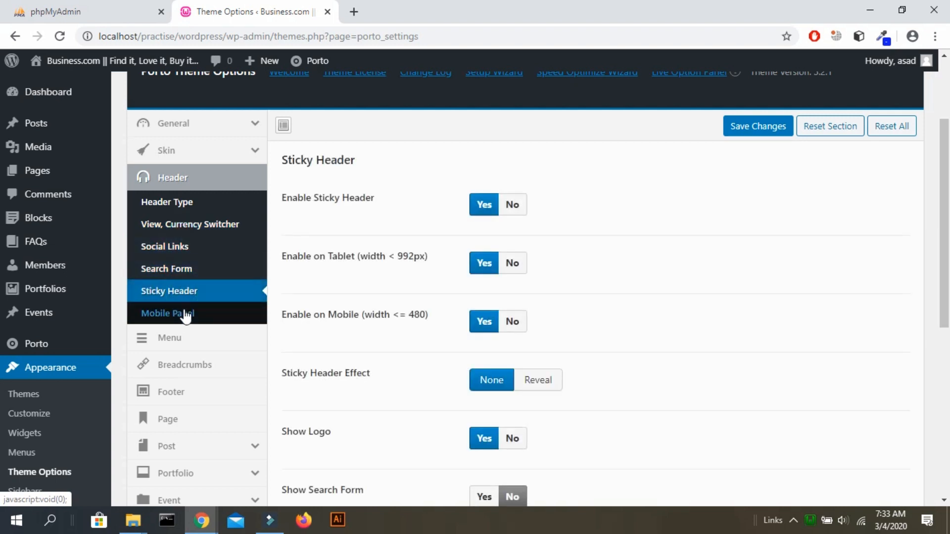
click(186, 313)
scroll(187, 313, down, 4)
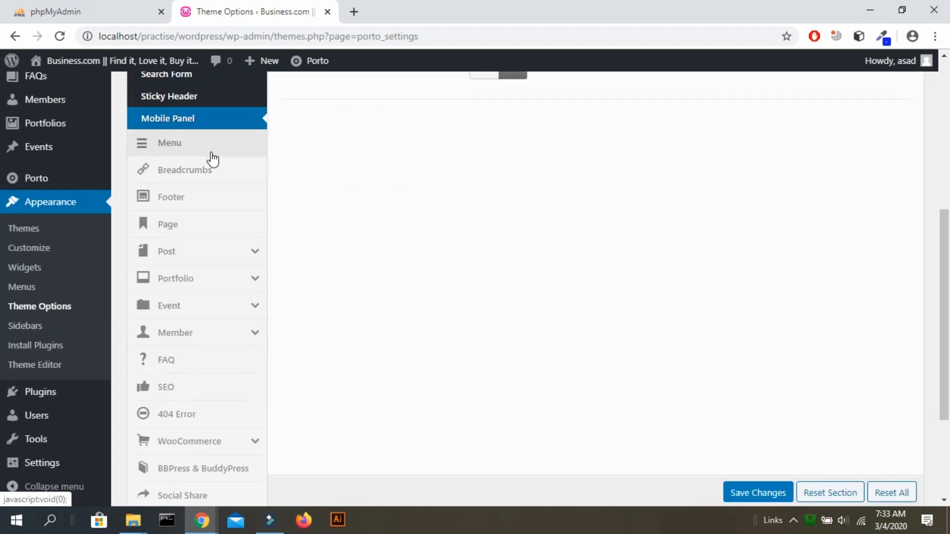
Scroll through the Porto Menu options.
click(211, 148)
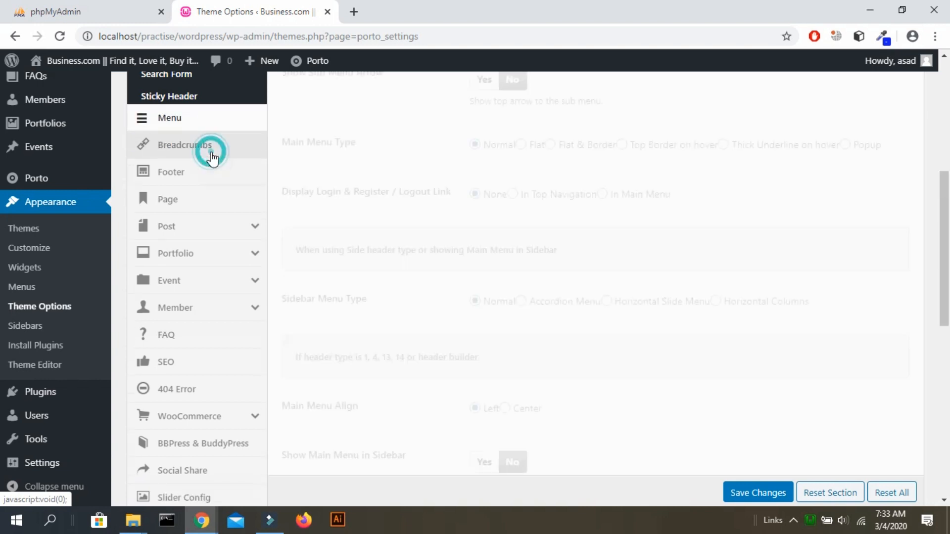
scroll(559, 196, down, 3)
scroll(558, 194, up, 5)
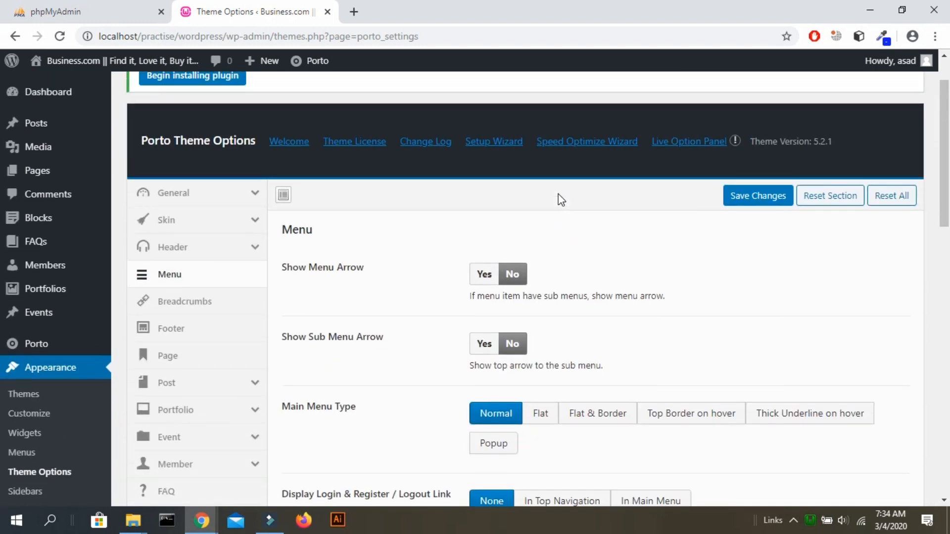
scroll(561, 199, down, 2)
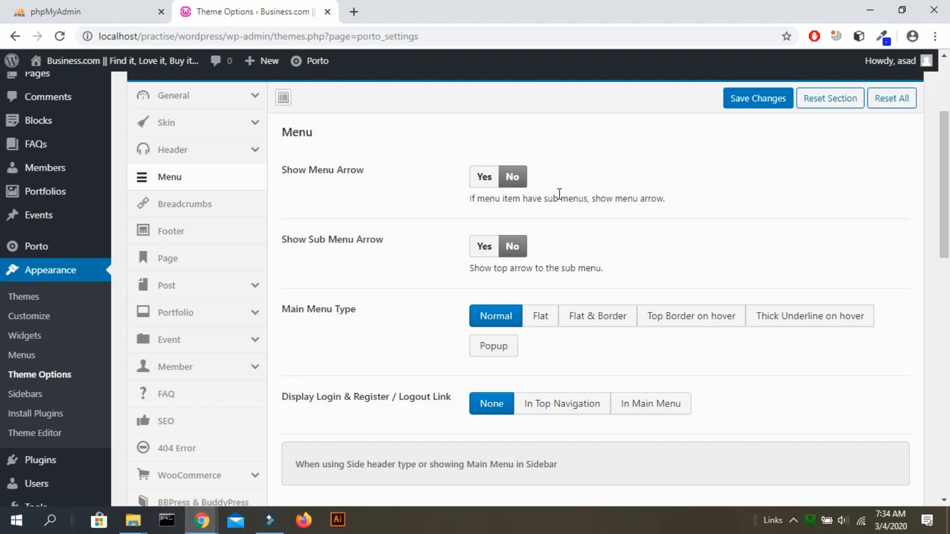
Show the Breadcrumbs settings and scroll the Breadcrumbs Type layouts, with Type 1 selected.
click(199, 213)
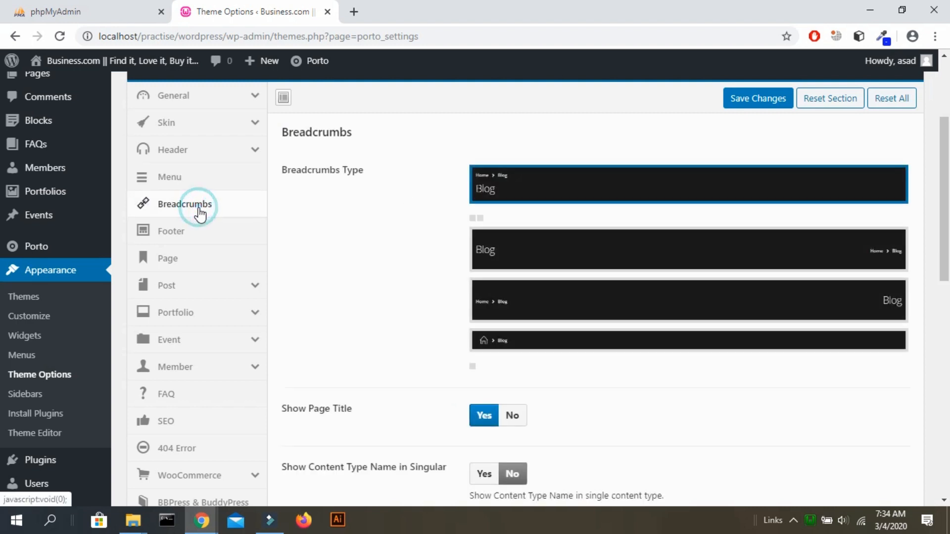
scroll(395, 215, down, 2)
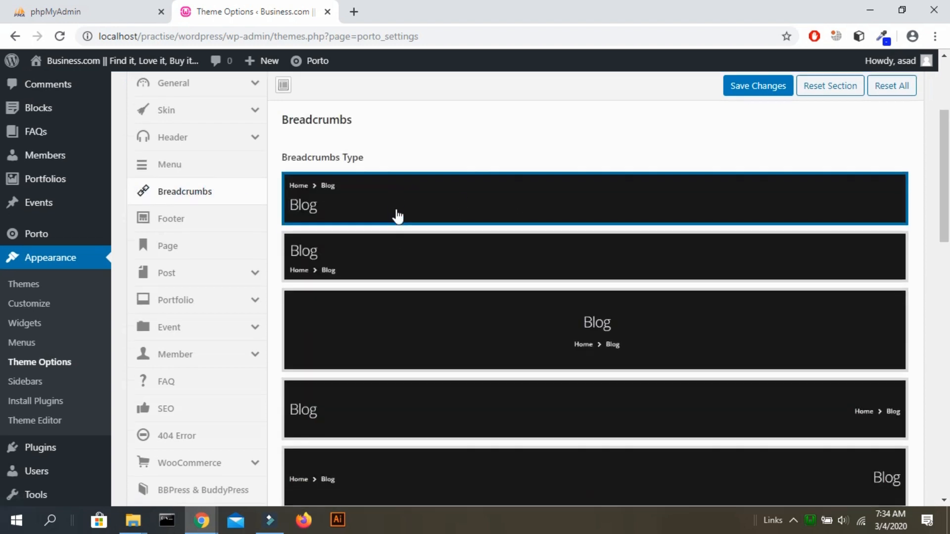
scroll(396, 216, down, 4)
scroll(396, 214, up, 5)
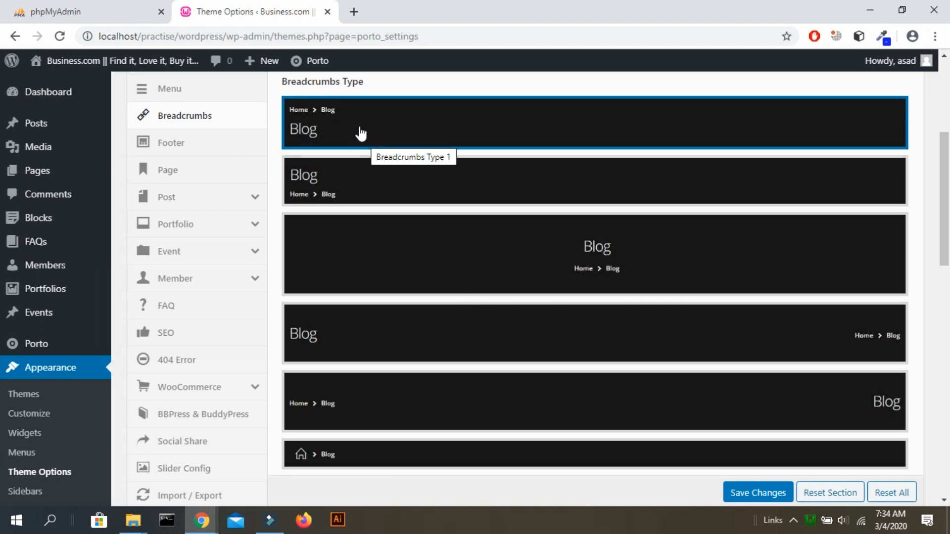
Switch Customize Footer Columns to Yes, then back to No.
click(221, 149)
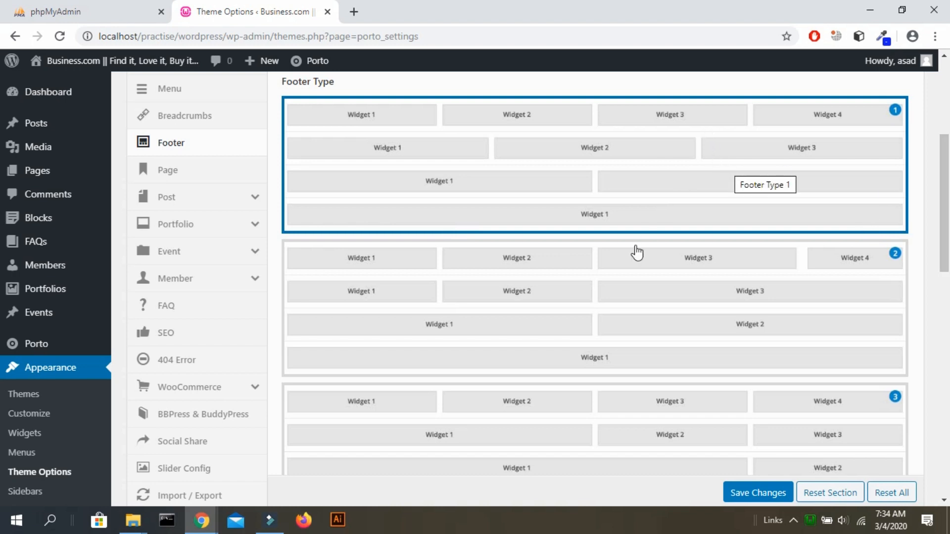
scroll(593, 305, down, 9)
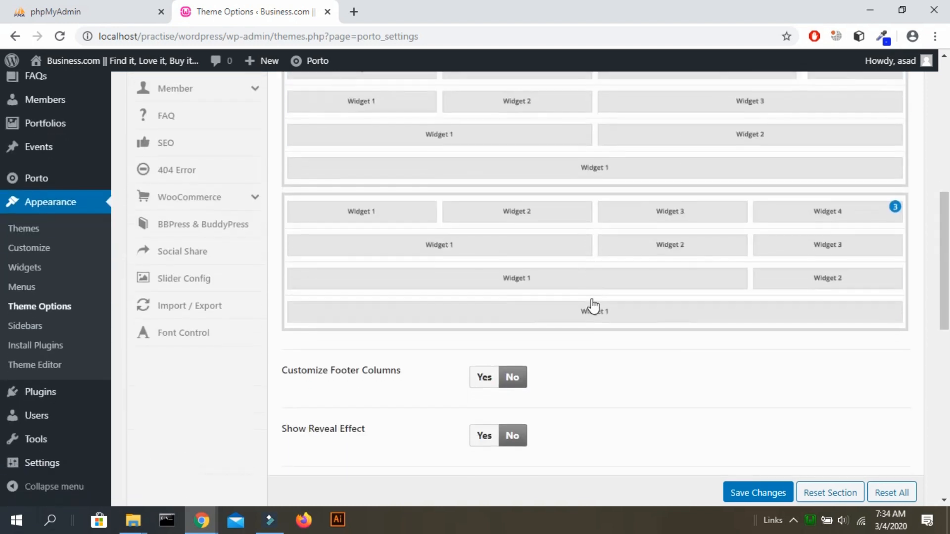
scroll(592, 304, up, 1)
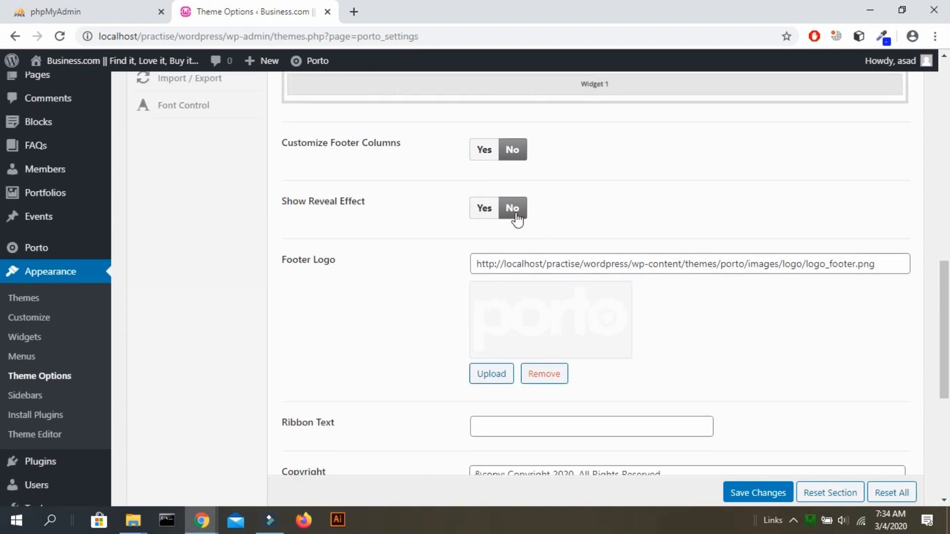
click(486, 147)
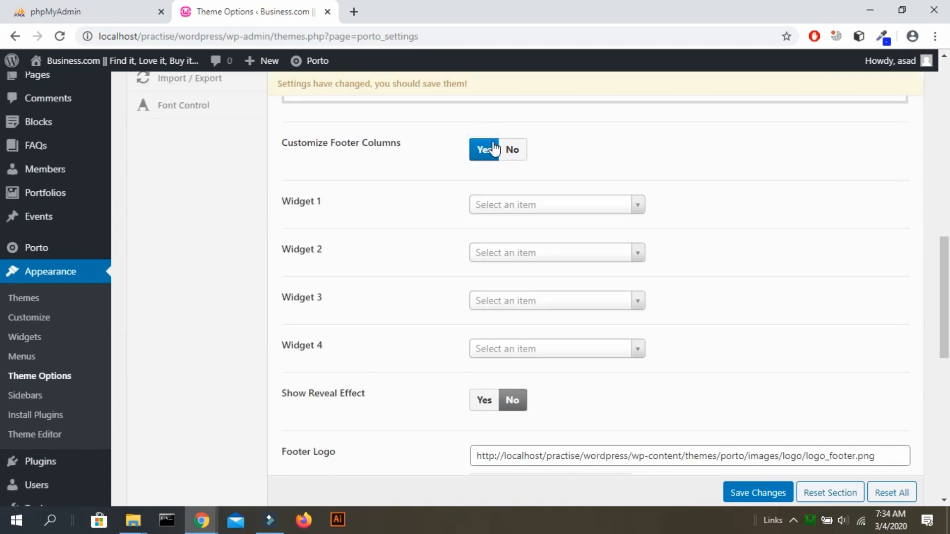
click(502, 148)
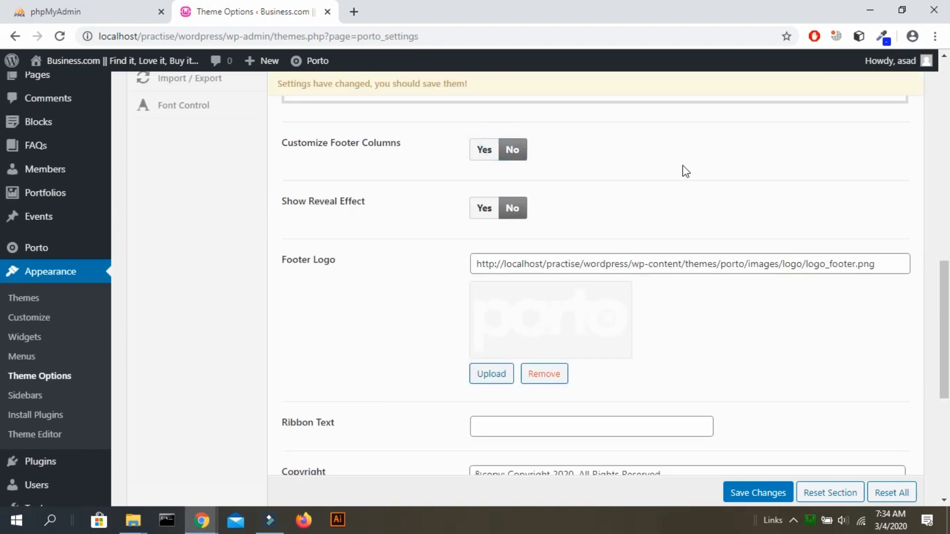
Switch Show Tooltip to Yes, then back to No.
scroll(685, 171, down, 4)
scroll(689, 173, down, 3)
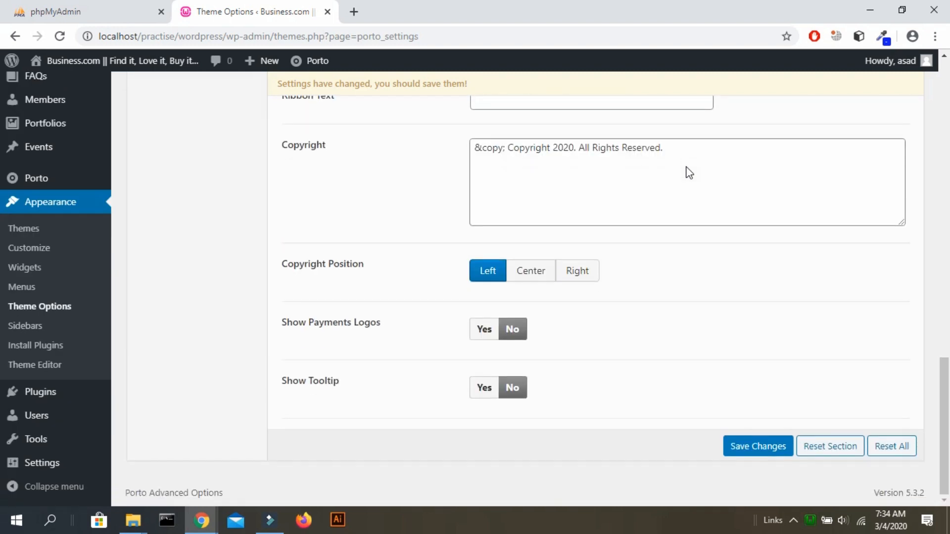
scroll(689, 173, up, 15)
scroll(688, 174, down, 4)
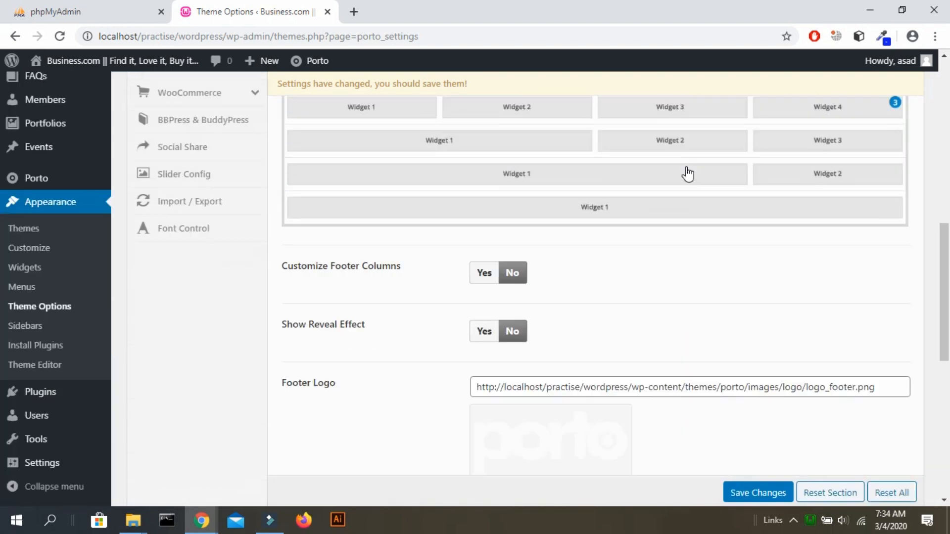
scroll(688, 175, down, 10)
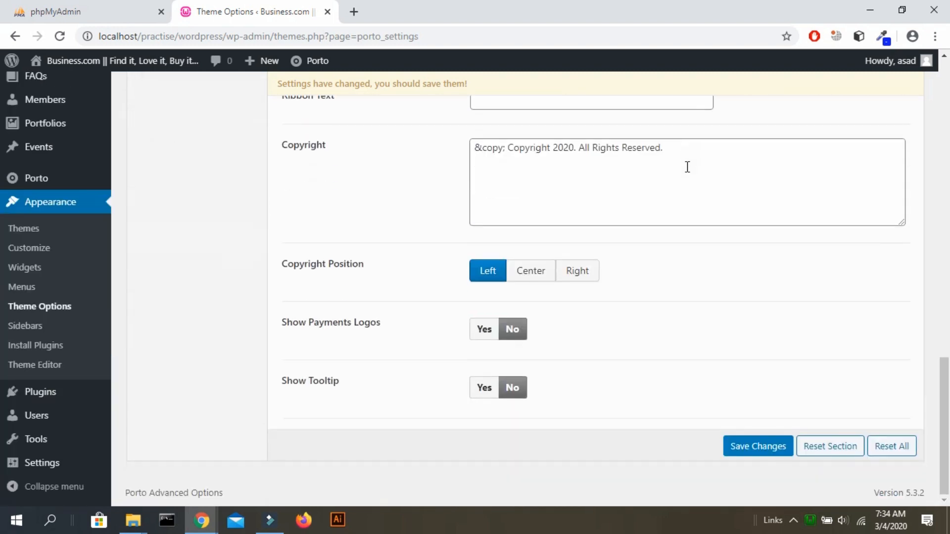
click(482, 387)
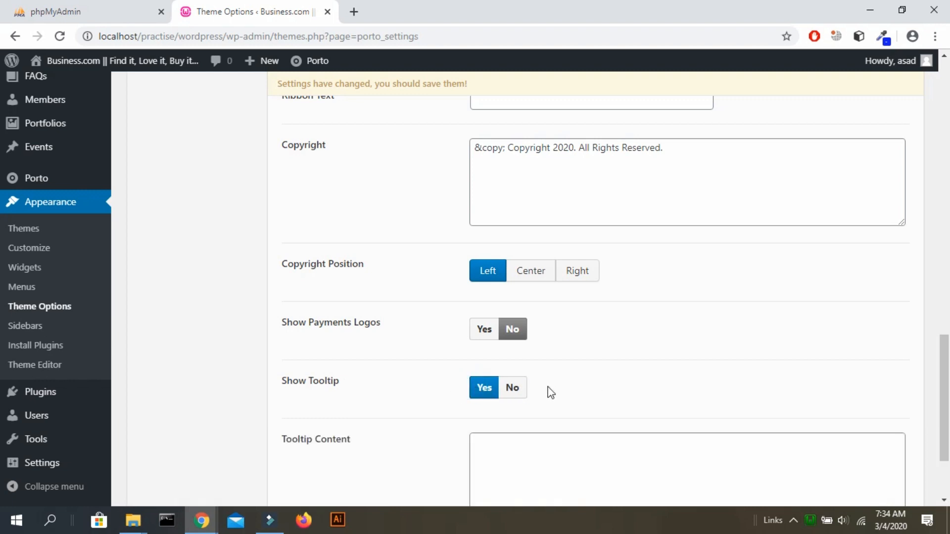
click(525, 391)
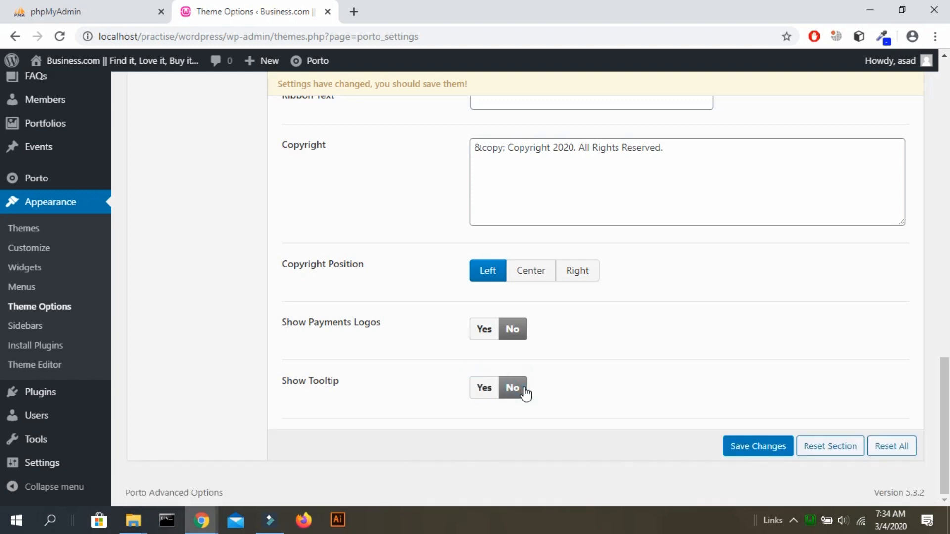
scroll(525, 393, up, 10)
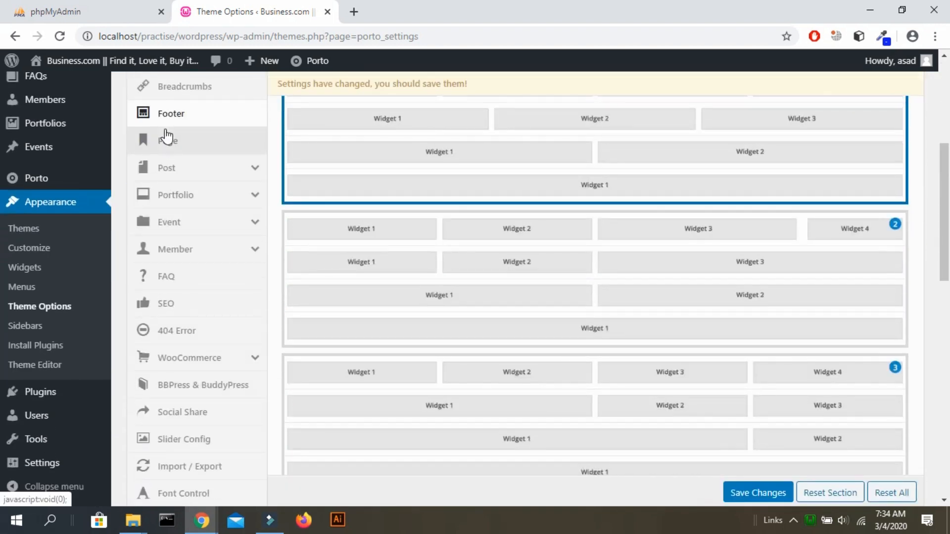
Review the Page settings, then the Blog & Post Archives layout options under Post.
click(165, 140)
scroll(620, 221, up, 4)
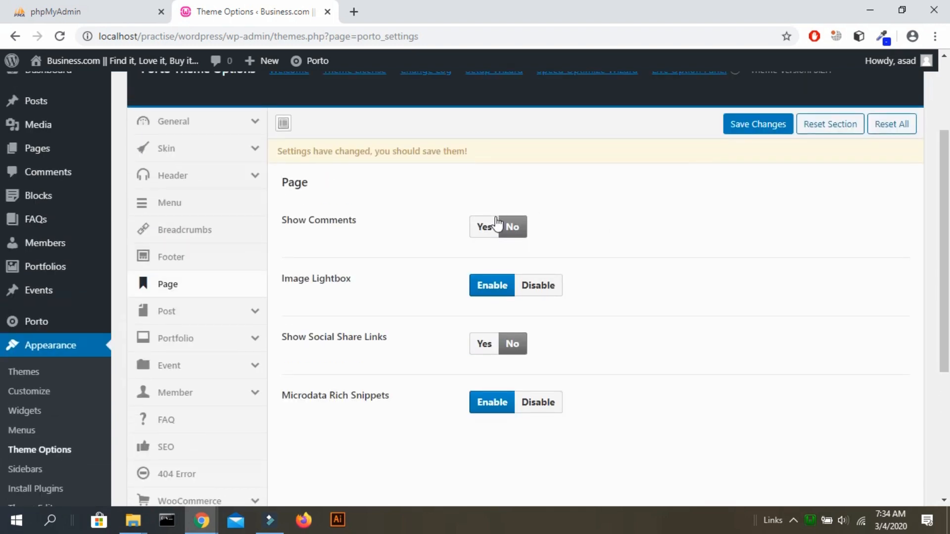
click(227, 311)
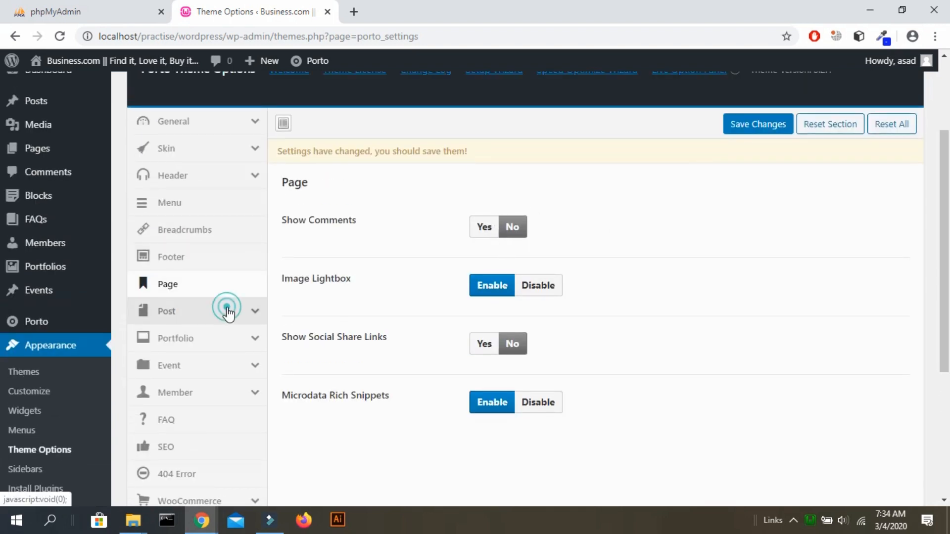
scroll(346, 292, down, 3)
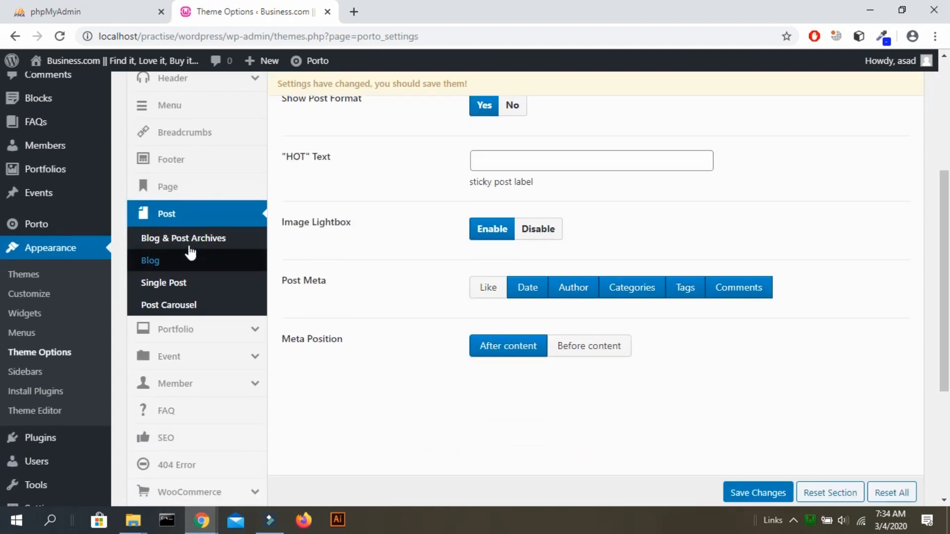
click(189, 244)
scroll(464, 221, up, 2)
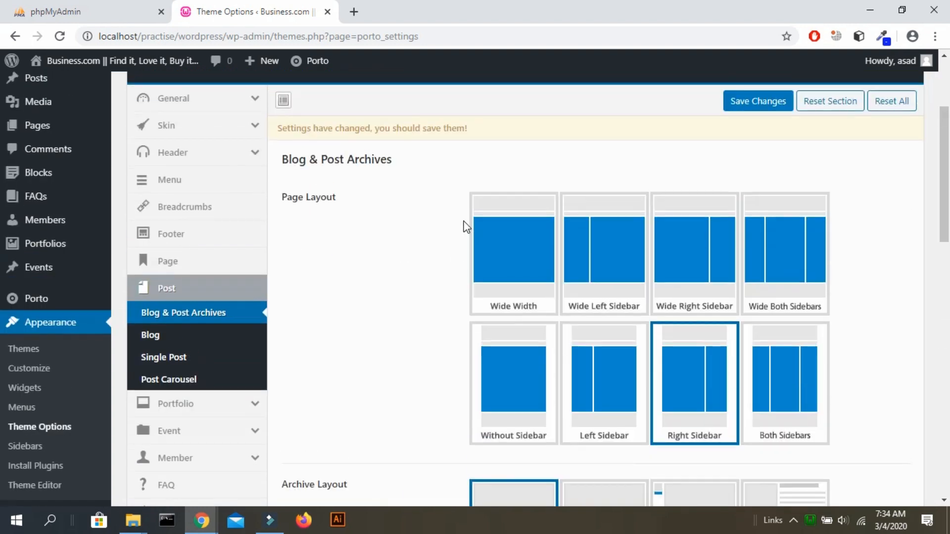
scroll(464, 221, down, 3)
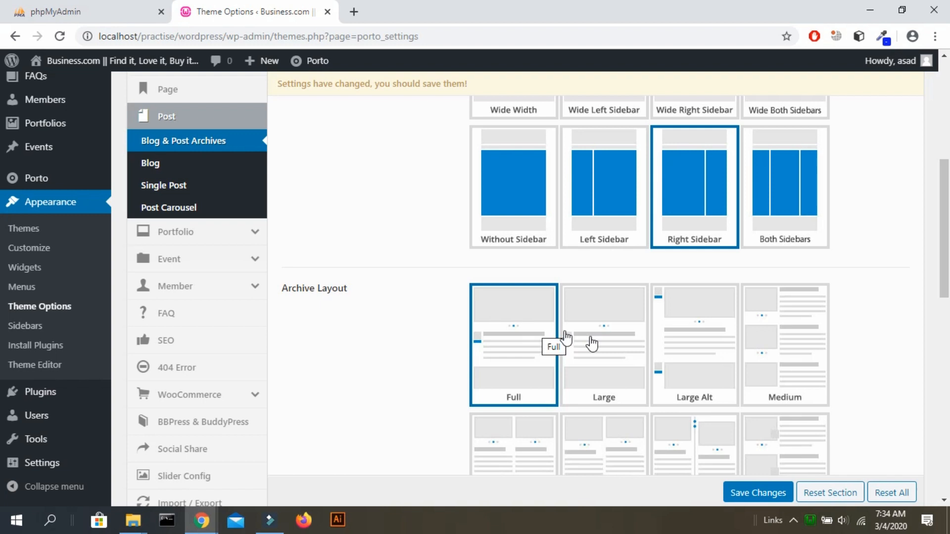
scroll(788, 367, down, 4)
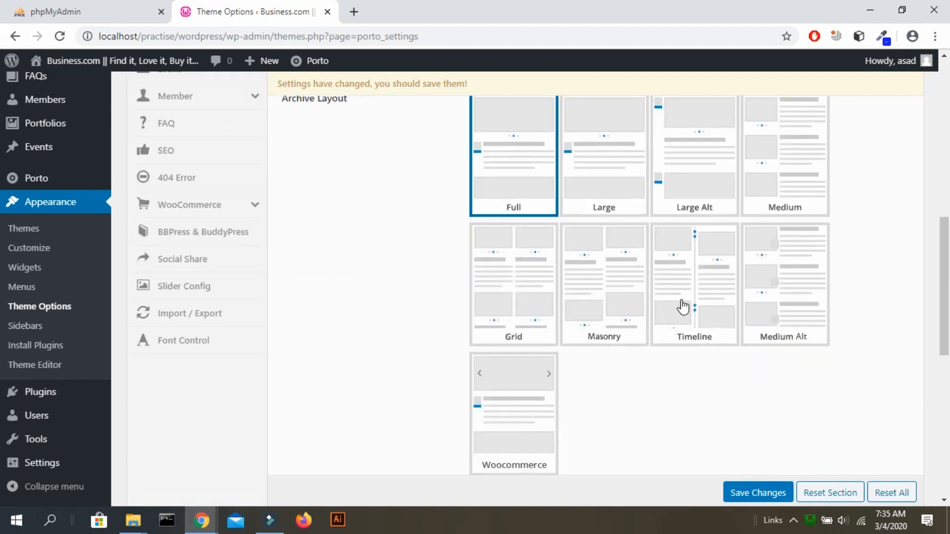
scroll(687, 303, up, 3)
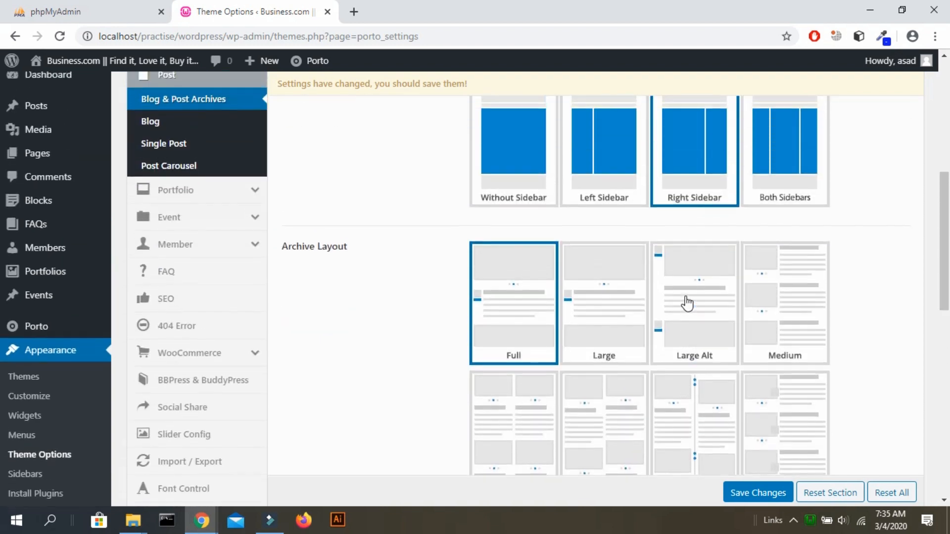
Look through the Blog, Single Post and Post Carousel settings.
click(231, 130)
scroll(478, 167, up, 1)
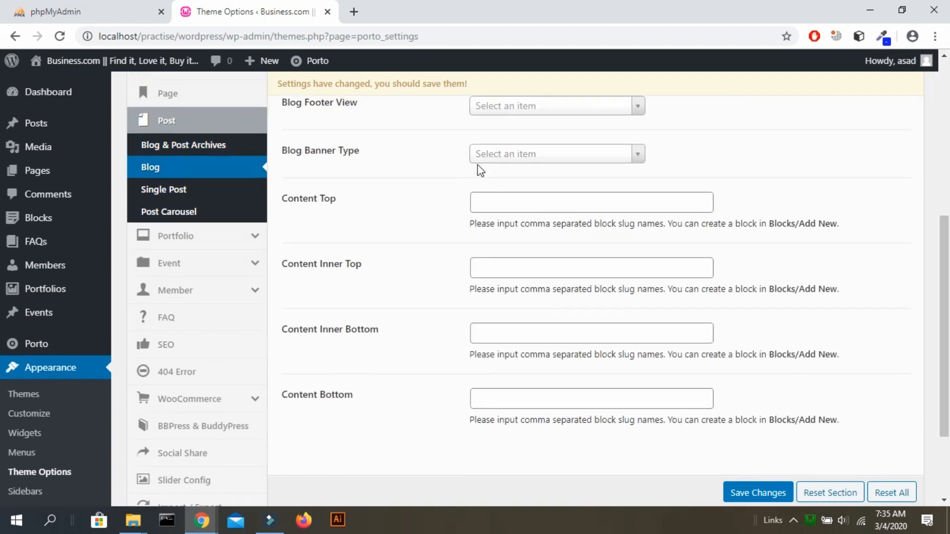
click(239, 192)
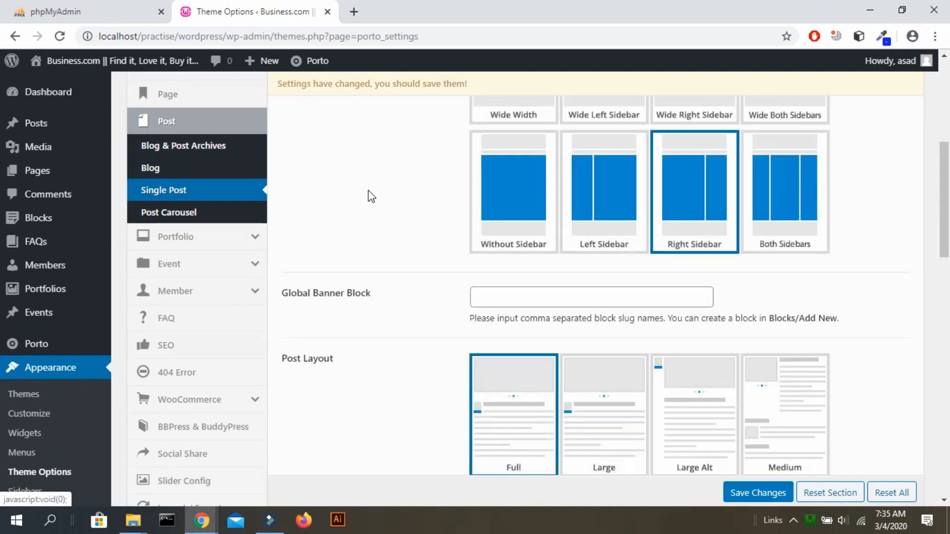
click(184, 214)
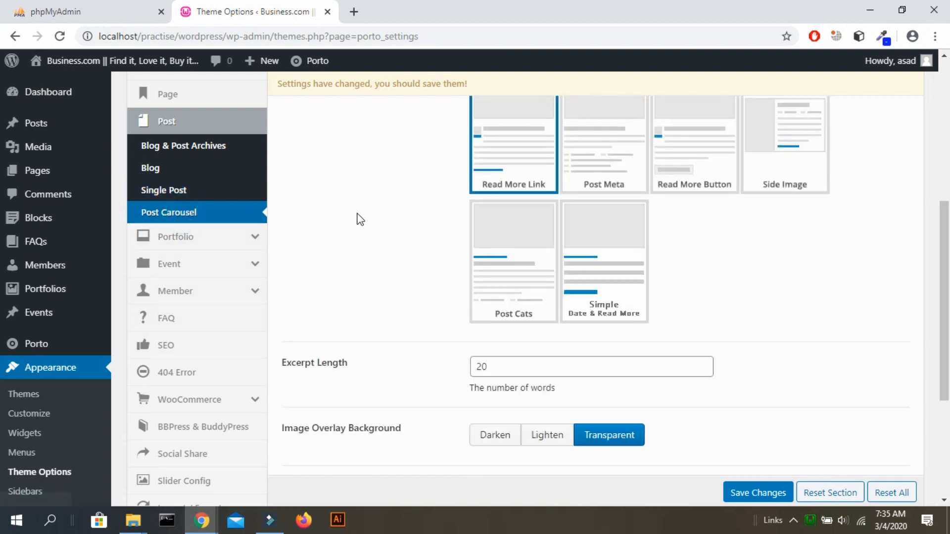
scroll(360, 219, up, 1)
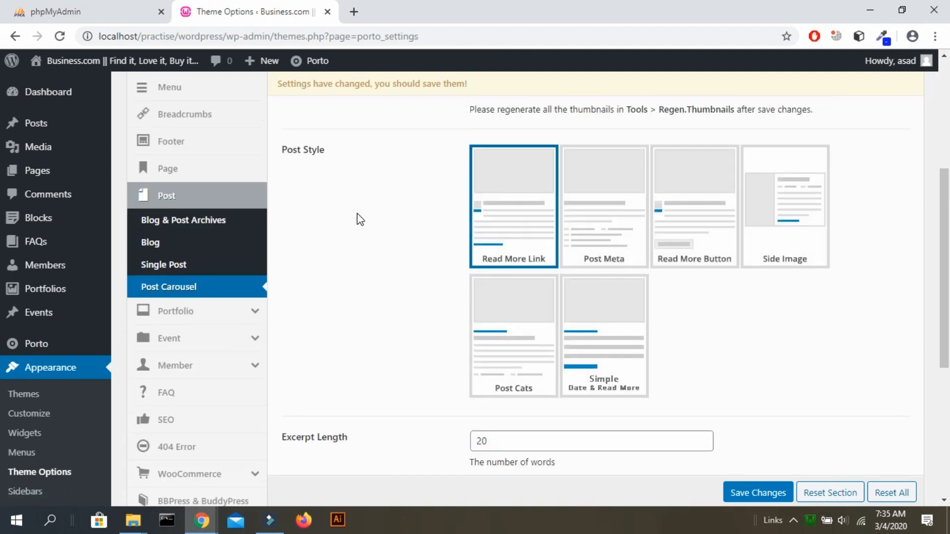
Review the Portfolio Archives, Single Portfolio and Portfolio Carousel settings.
click(203, 317)
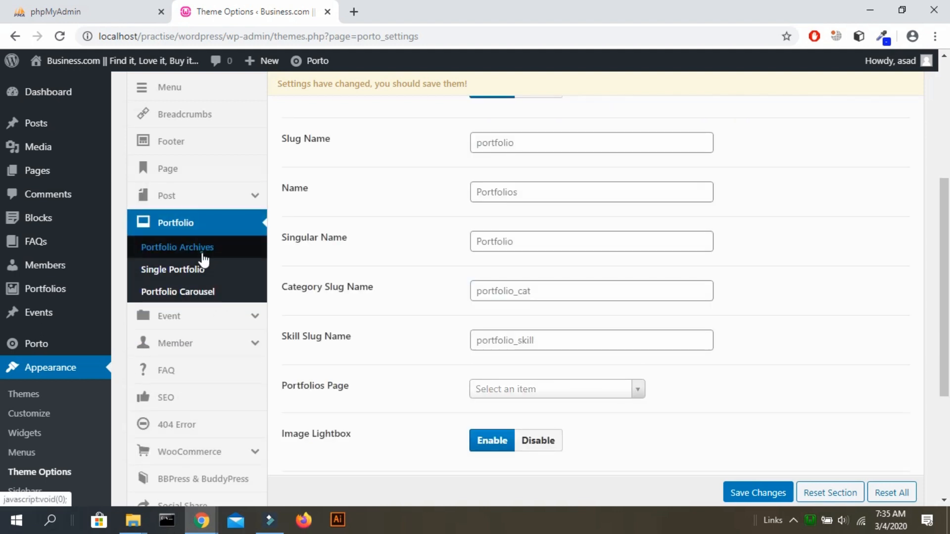
click(203, 255)
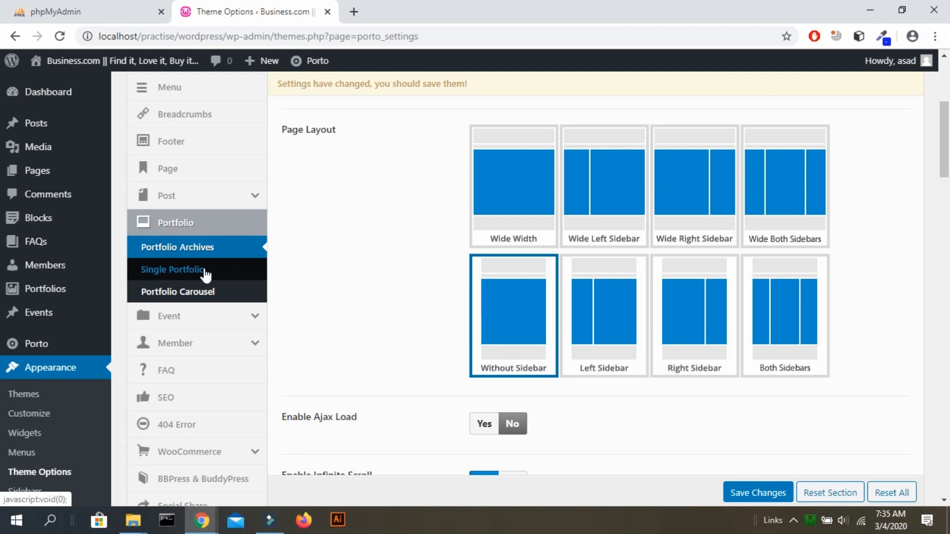
click(204, 270)
click(202, 290)
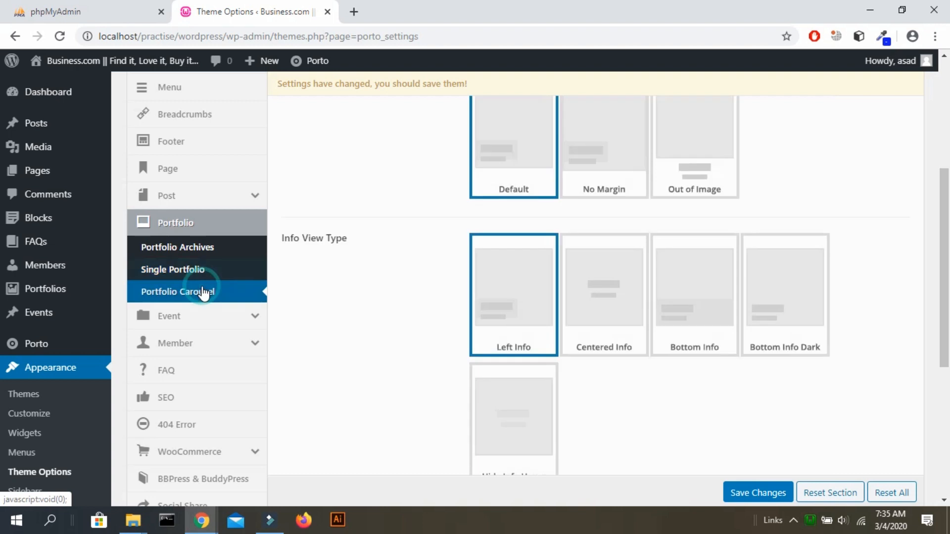
scroll(397, 251, down, 3)
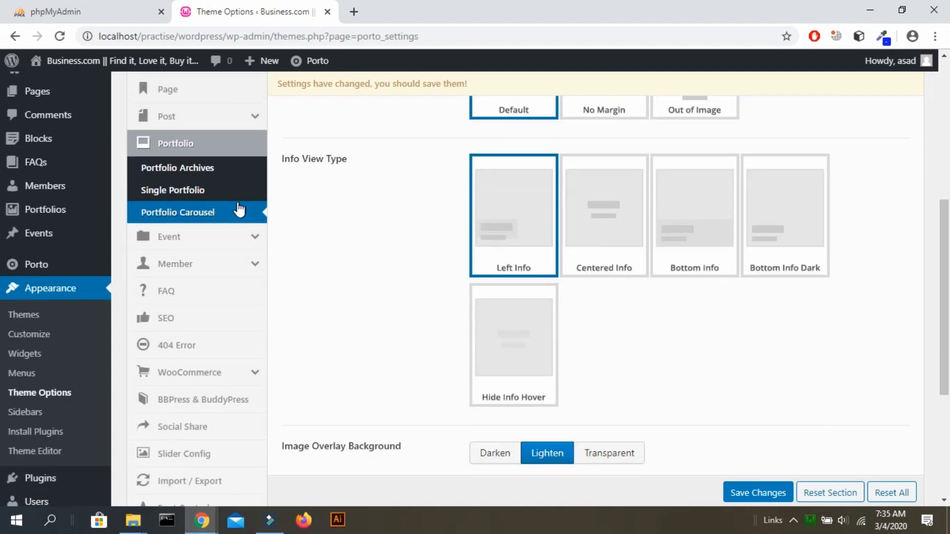
Check Event Archives and Single Event settings, with Show Event Countdown on Yes, then Member.
click(227, 242)
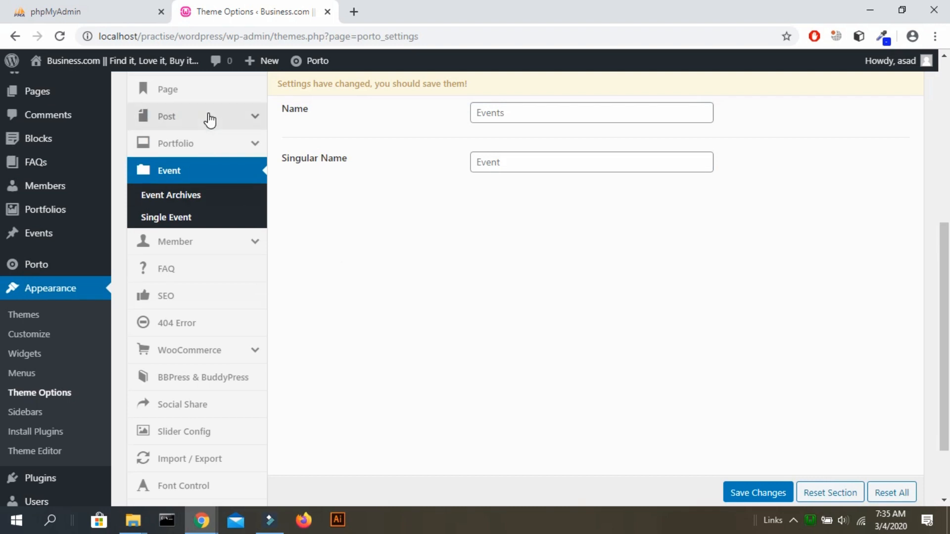
click(213, 194)
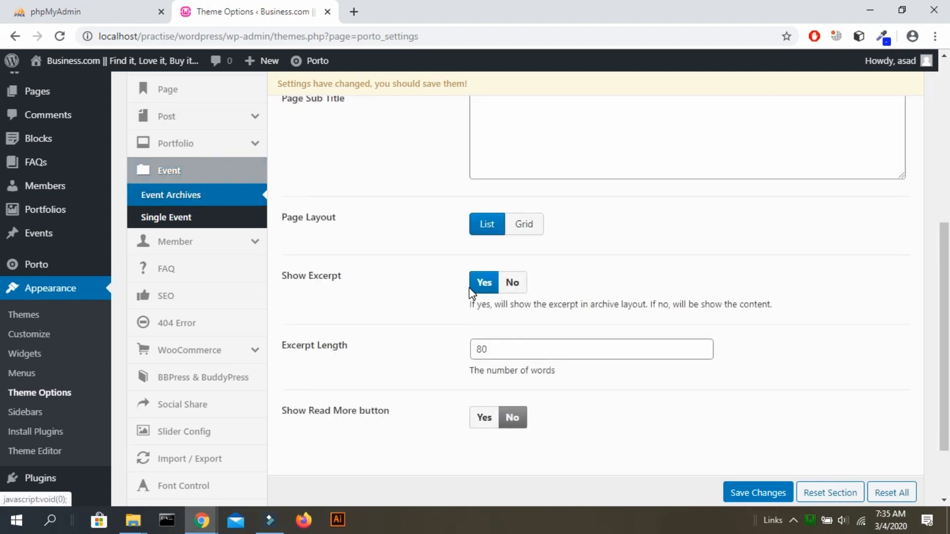
scroll(470, 289, up, 3)
scroll(469, 288, down, 2)
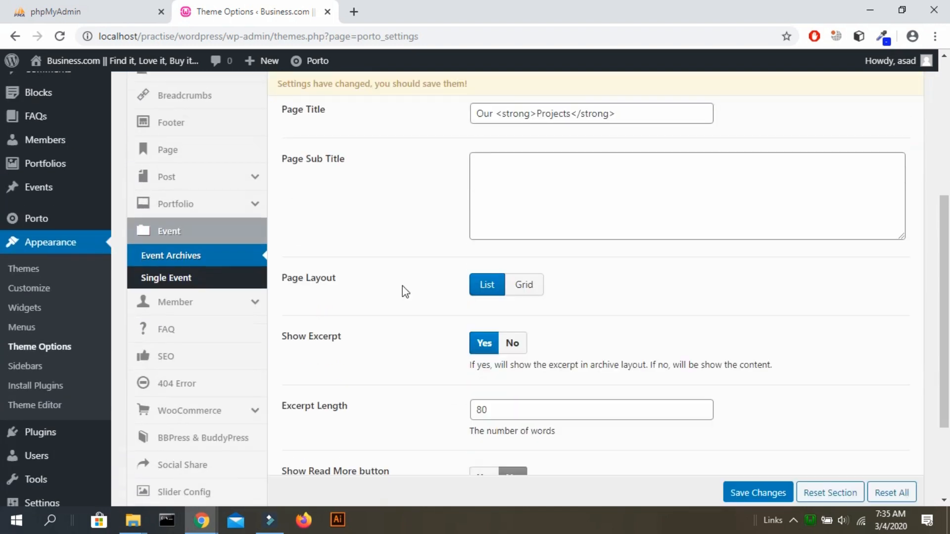
click(194, 279)
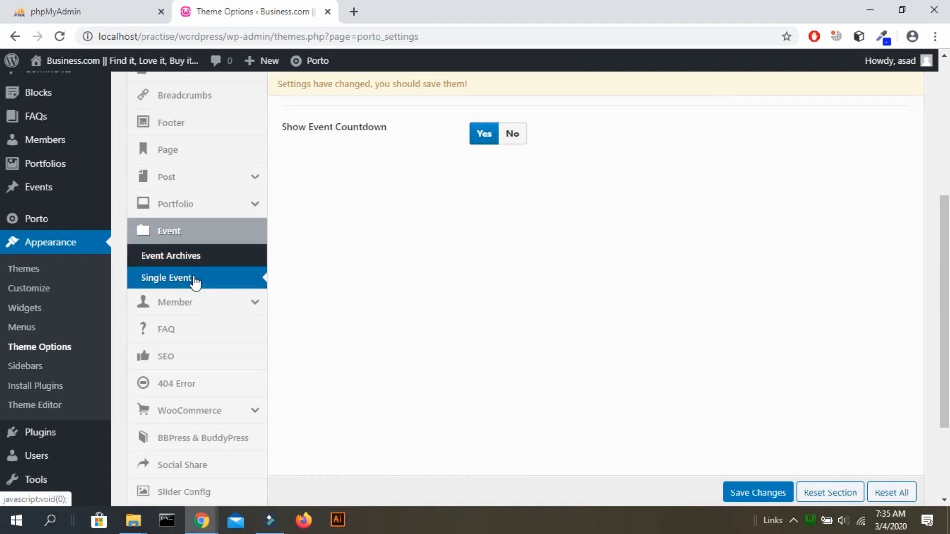
click(221, 313)
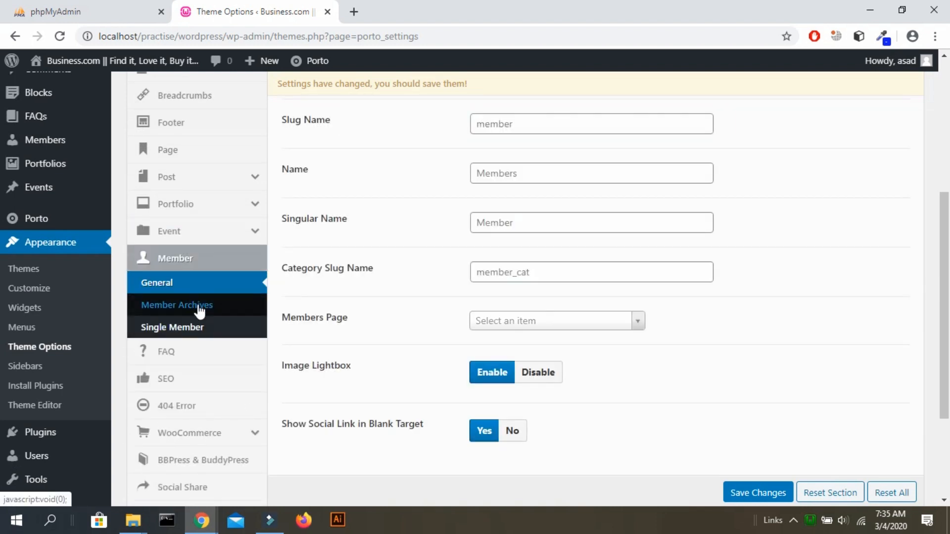
Switch between the Member Archives, Single Member and general Member settings.
click(198, 307)
click(206, 326)
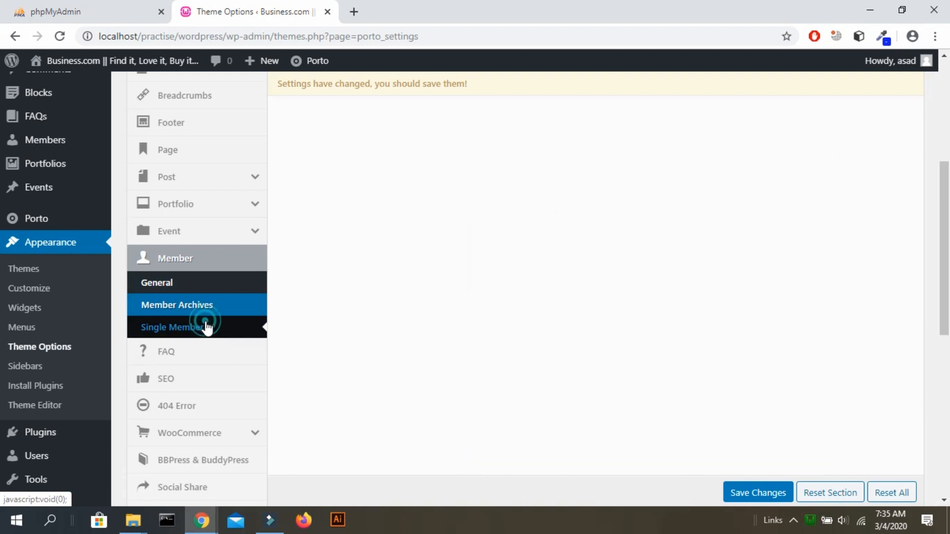
scroll(464, 284, up, 2)
scroll(464, 284, down, 1)
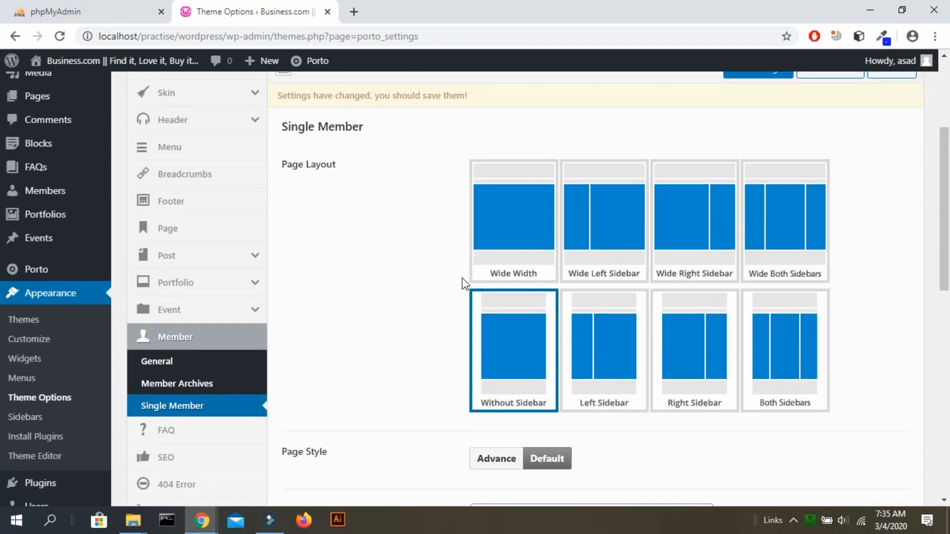
click(209, 382)
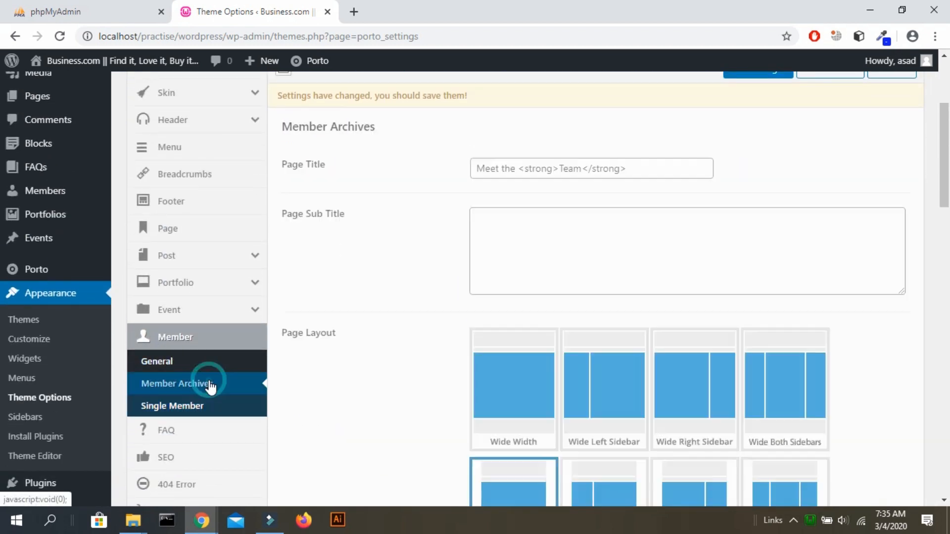
click(203, 353)
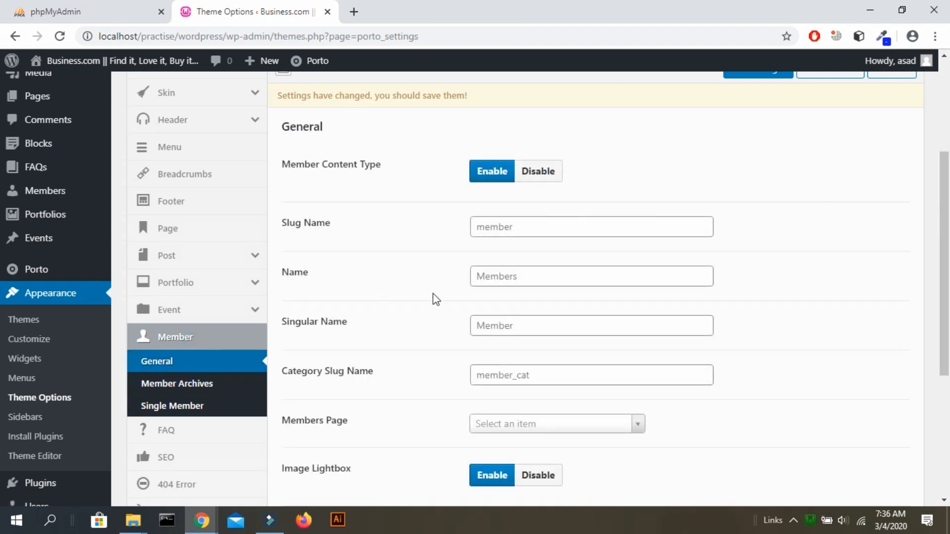
click(183, 382)
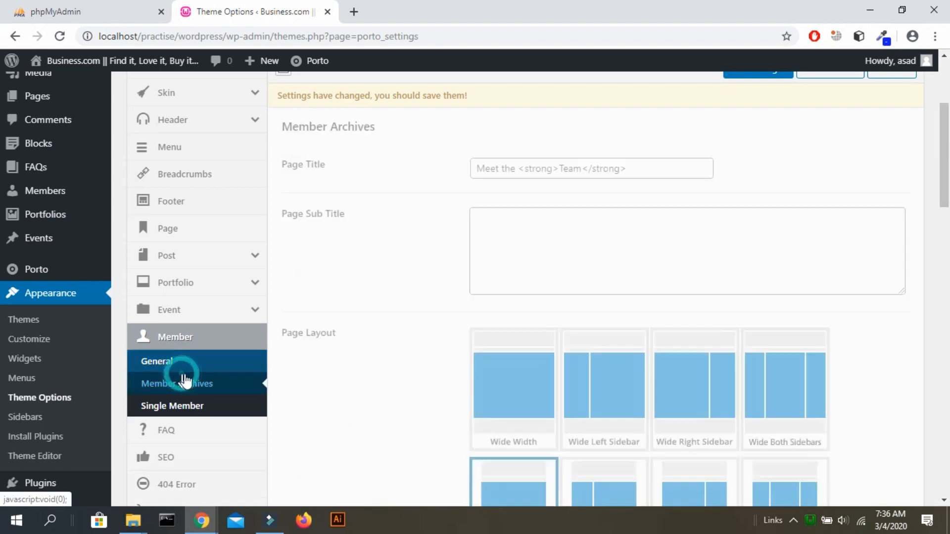
scroll(277, 321, down, 4)
Look over the FAQ settings (slug faq_cat, sorted by Name), then the SEO options.
click(214, 256)
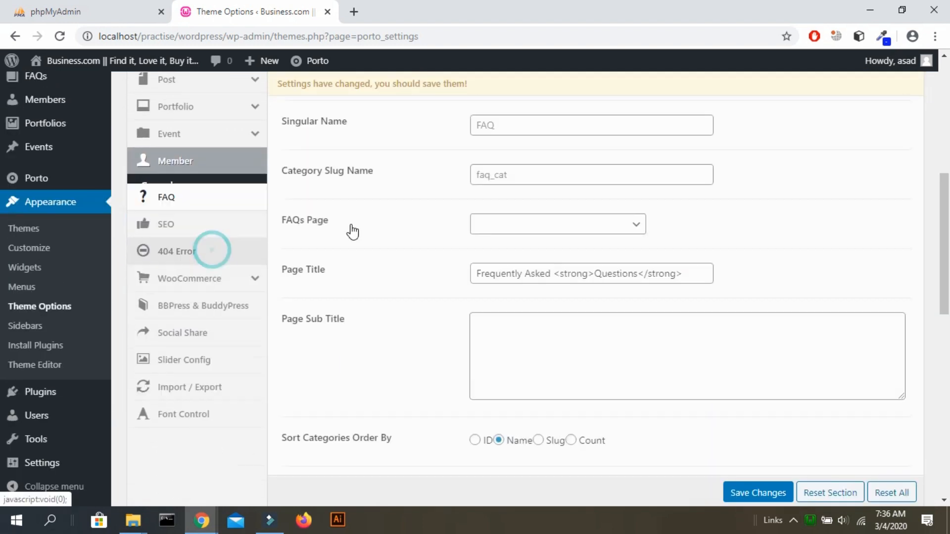
scroll(457, 225, up, 4)
scroll(460, 227, down, 3)
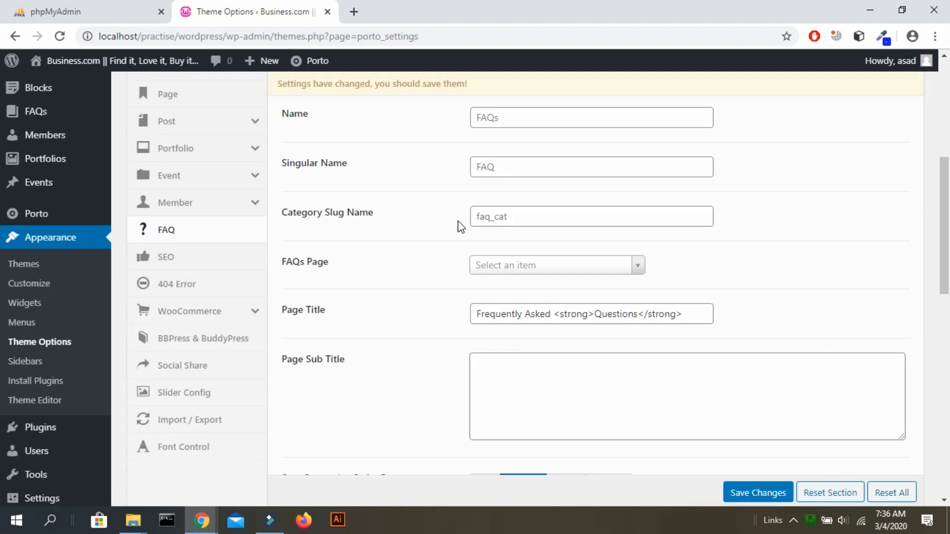
scroll(460, 227, down, 5)
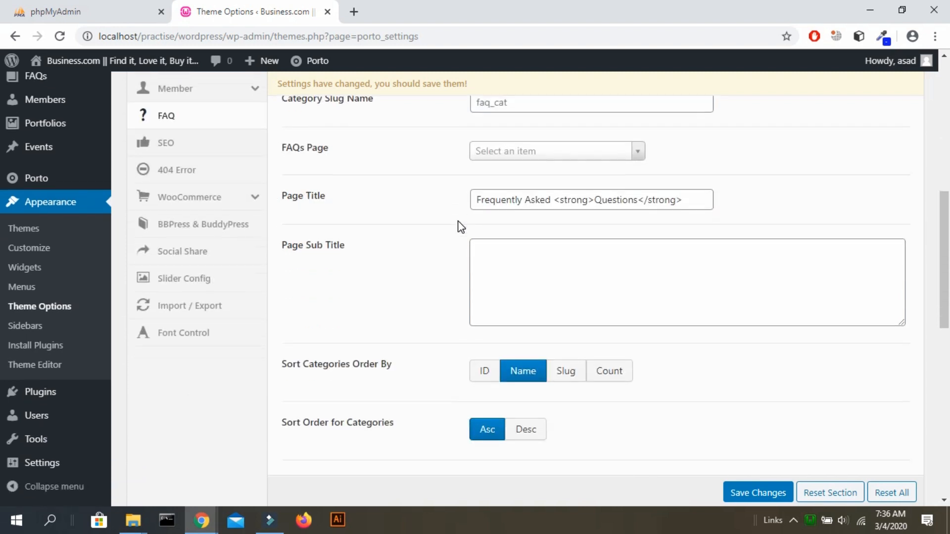
scroll(460, 226, up, 6)
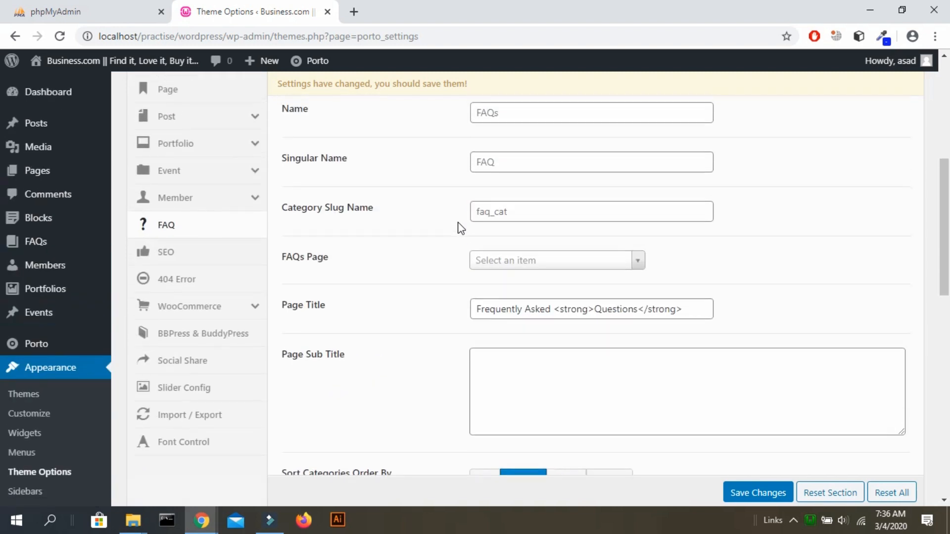
click(163, 349)
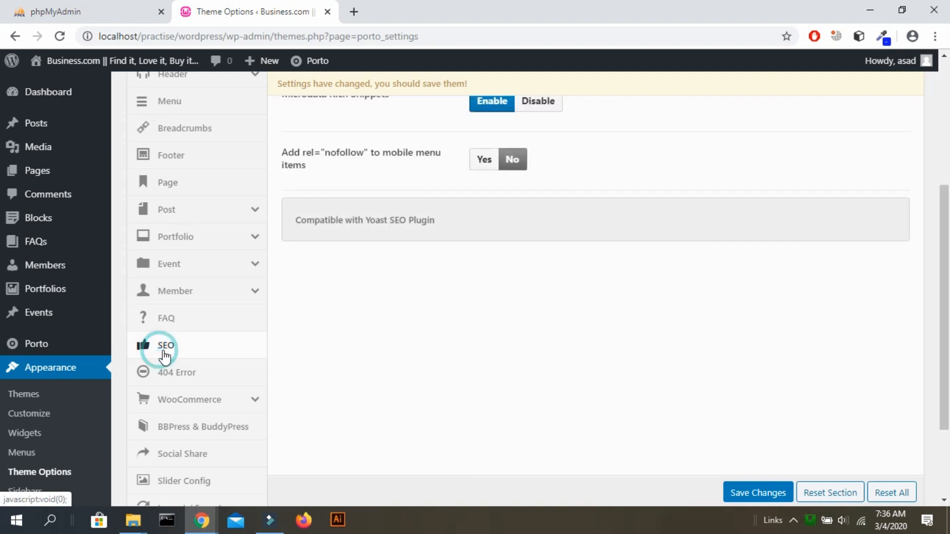
scroll(426, 304, up, 2)
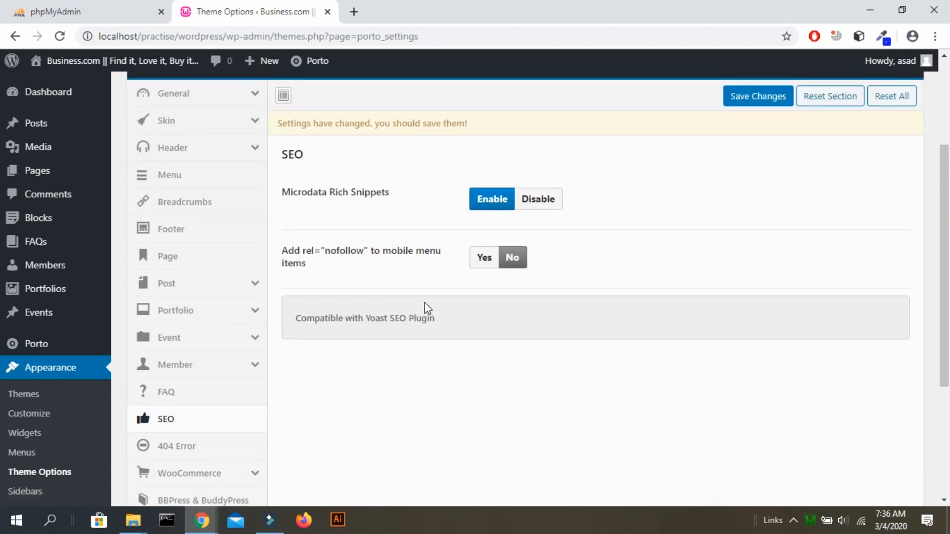
scroll(426, 304, down, 4)
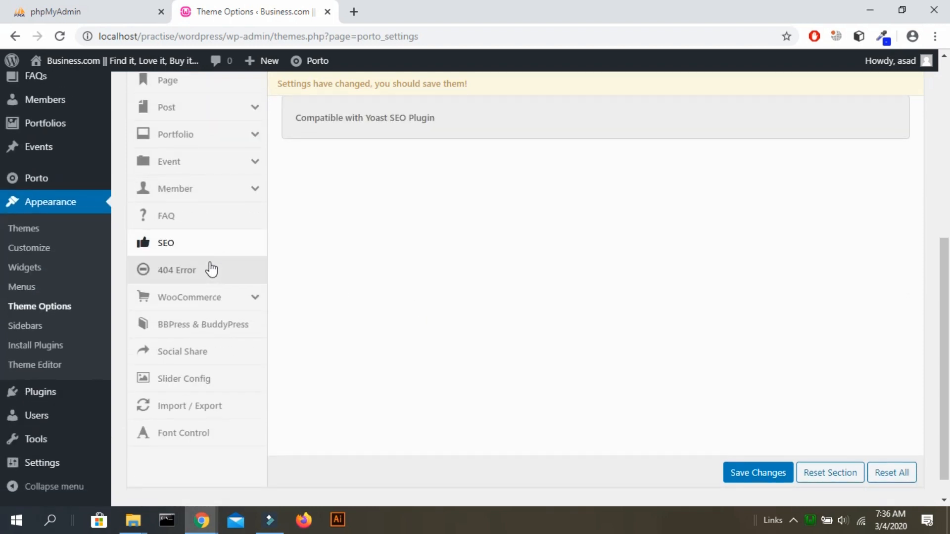
Show the 404 Error options and select the error-404 Links Block slug.
click(211, 270)
scroll(500, 227, up, 2)
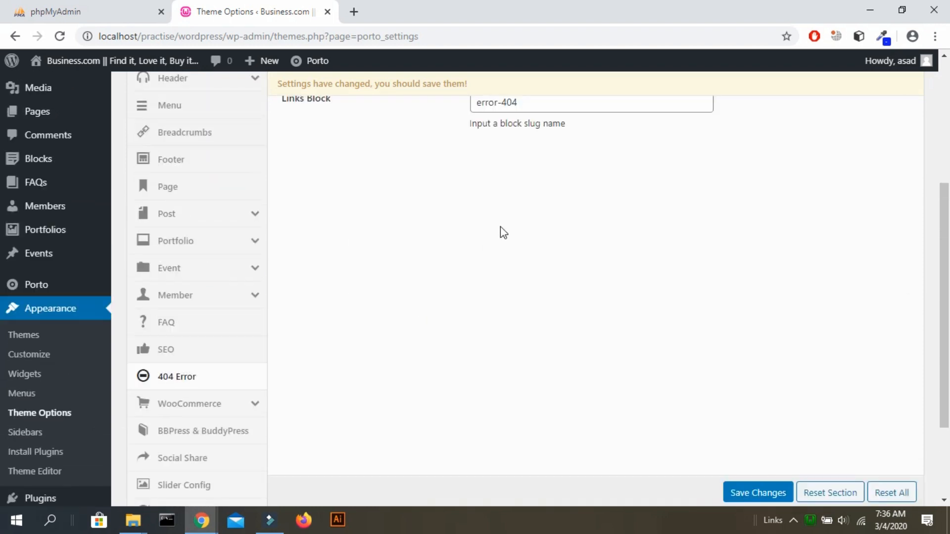
scroll(500, 227, up, 3)
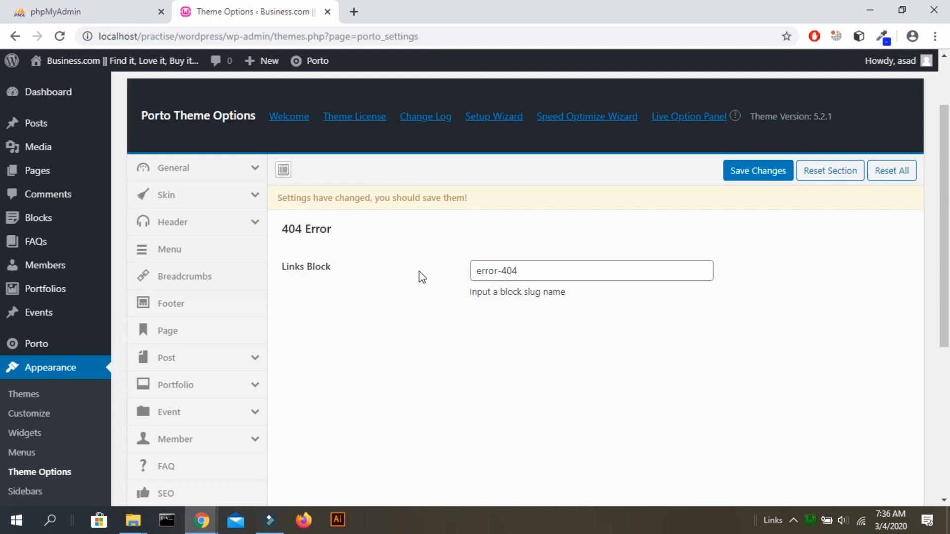
triple_click(572, 275)
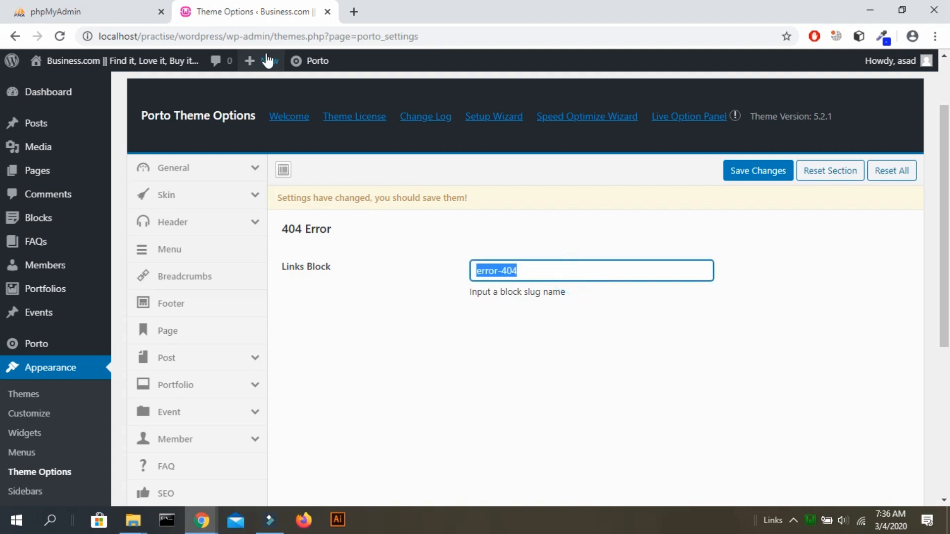
drag(230, 37, 269, 38)
scroll(357, 272, down, 5)
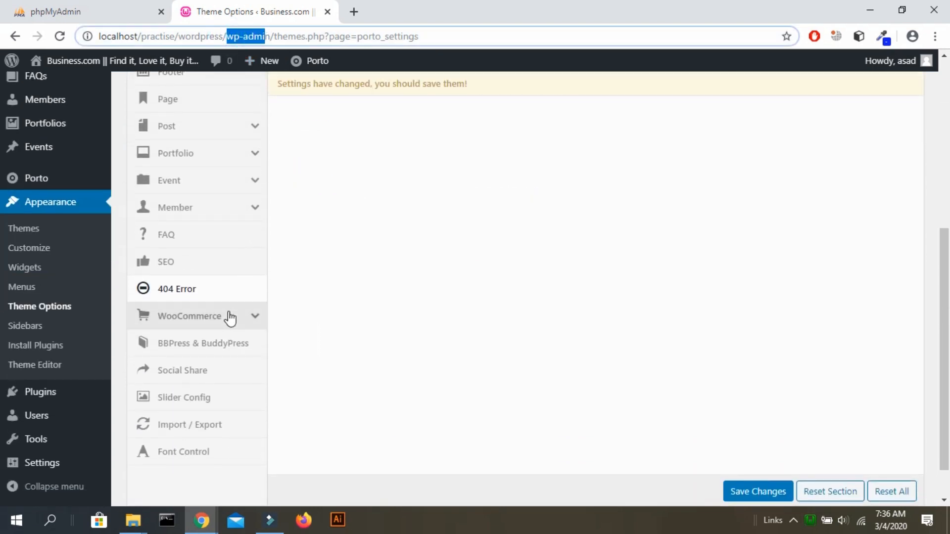
Expand the WooCommerce options and review the Product Archives and Single Product settings.
click(219, 319)
click(200, 342)
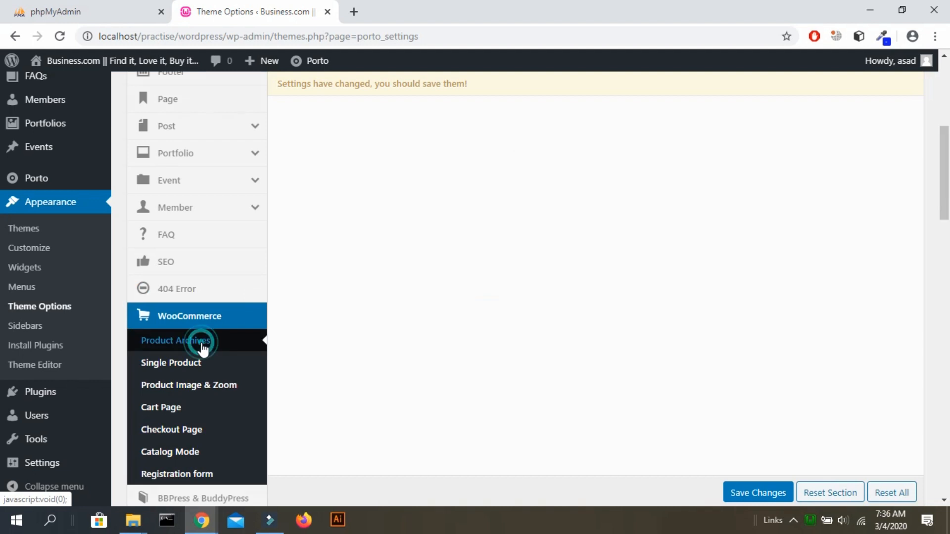
click(193, 364)
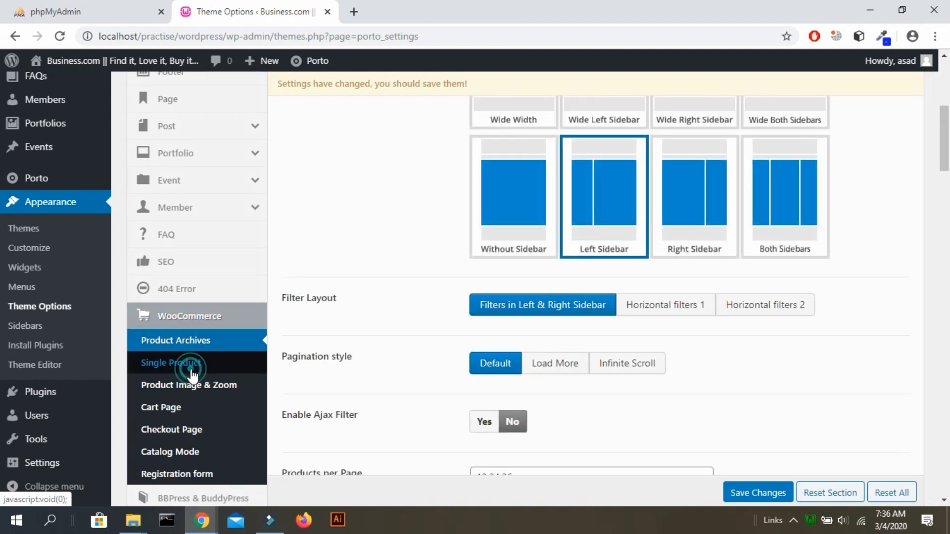
scroll(193, 376, down, 2)
scroll(192, 377, down, 5)
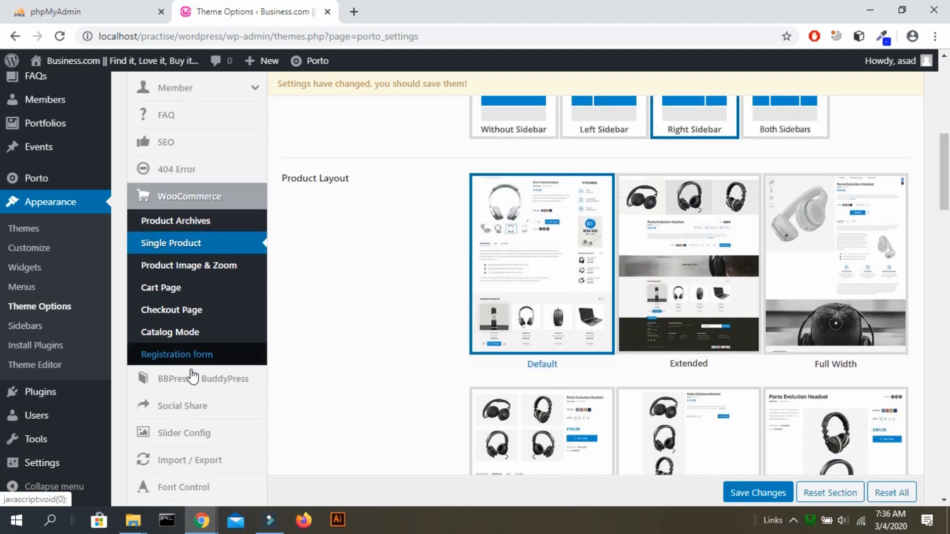
scroll(606, 323, down, 4)
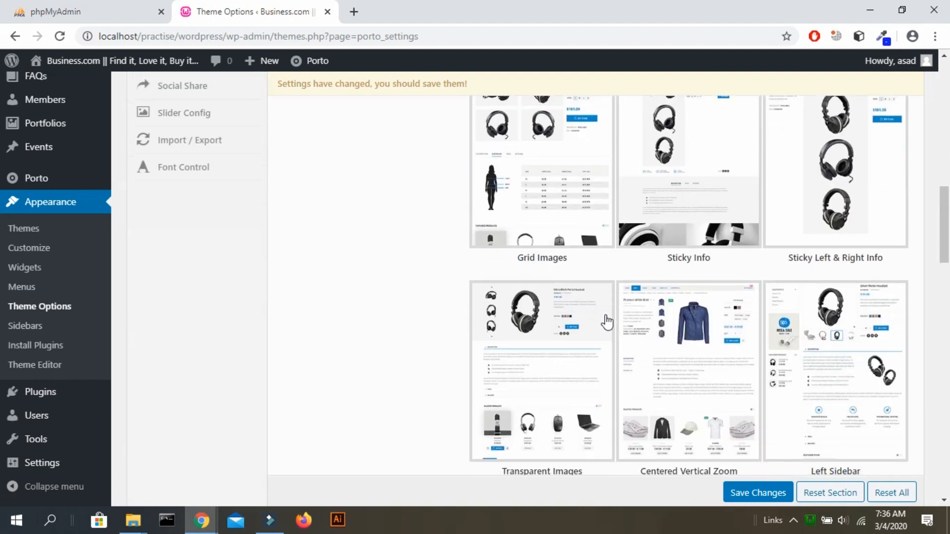
scroll(606, 322, up, 1)
scroll(607, 323, up, 7)
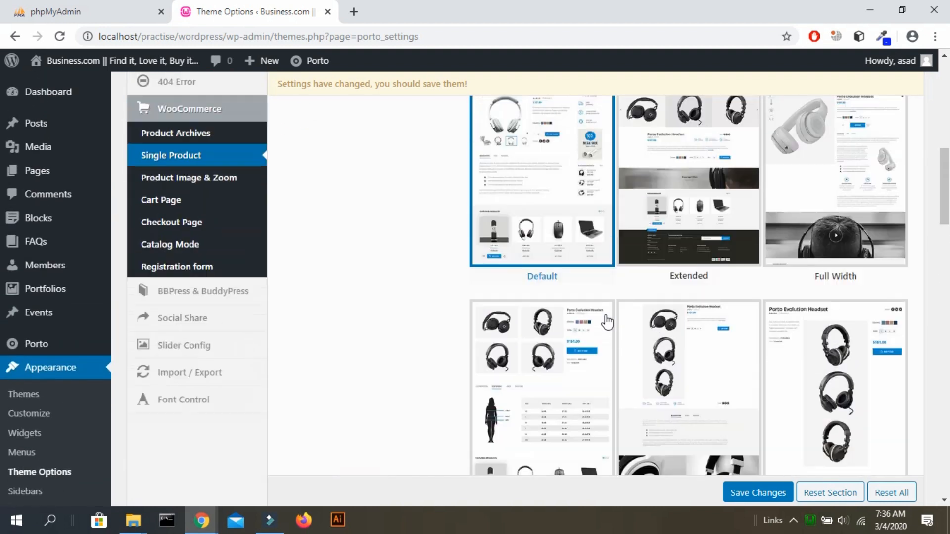
Review the Product Image & Zoom settings, then browse the Cart Page settings.
click(229, 205)
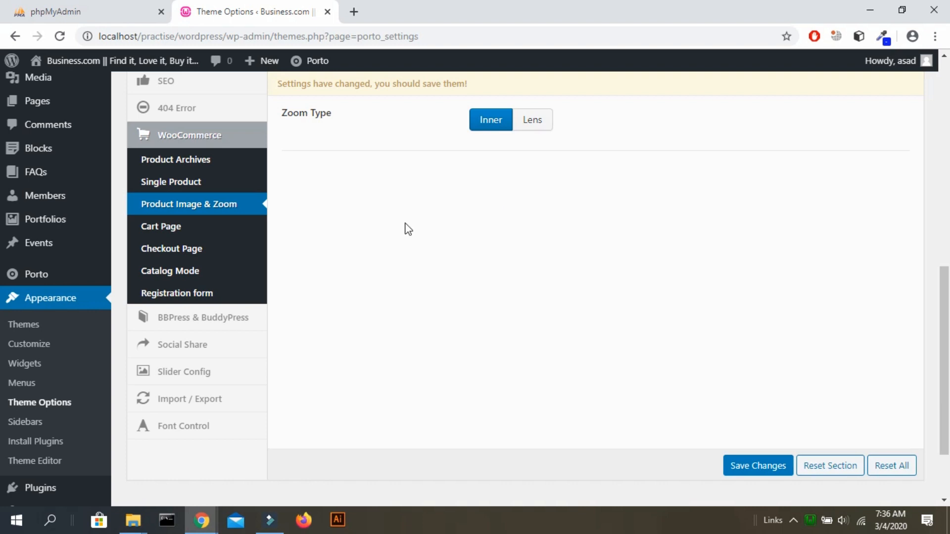
click(245, 226)
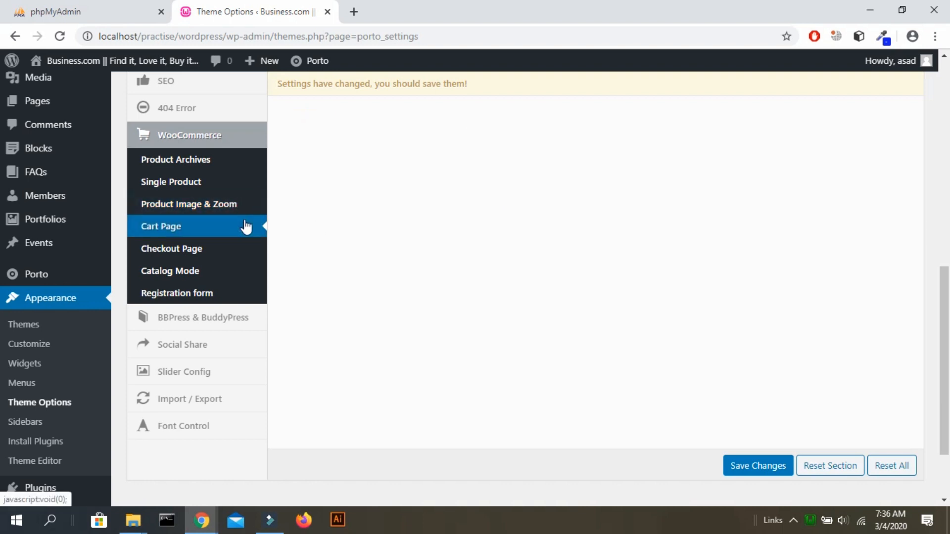
scroll(286, 222, up, 6)
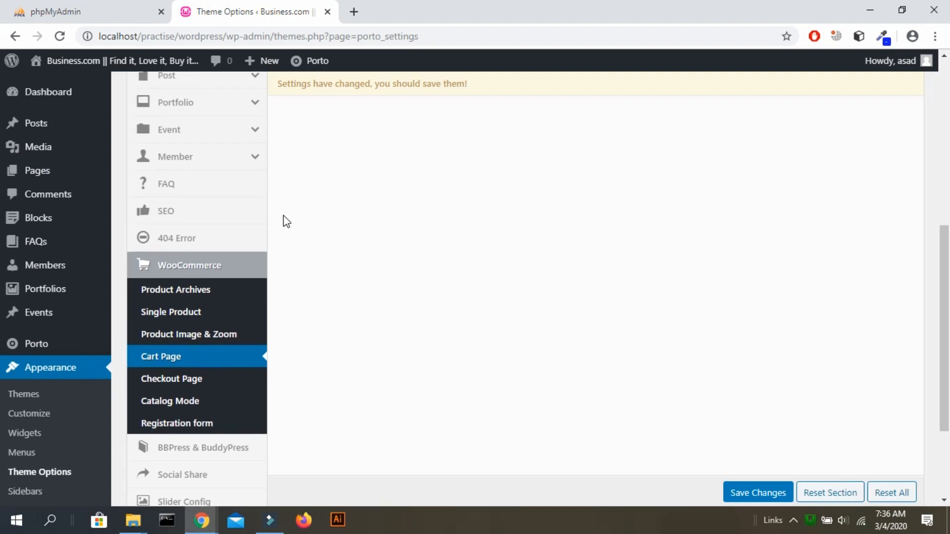
scroll(286, 222, down, 5)
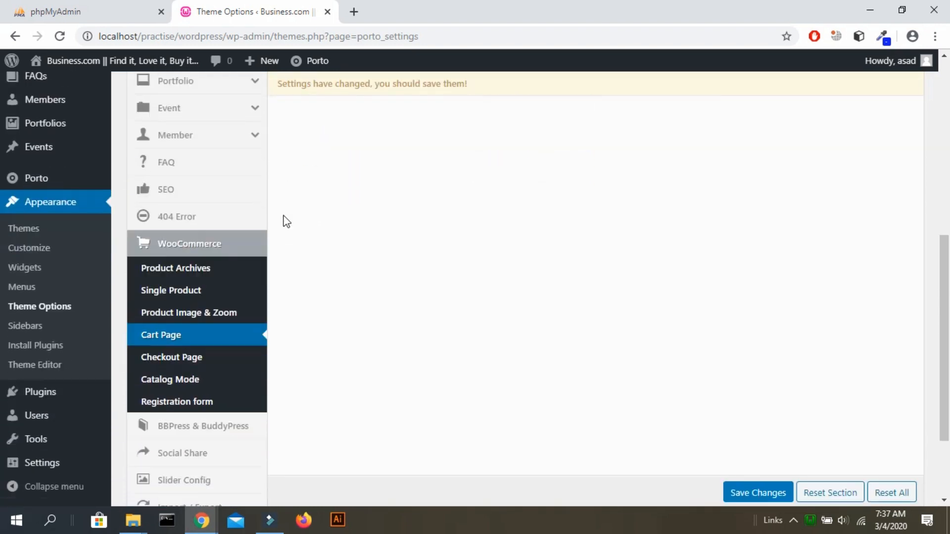
scroll(394, 181, up, 5)
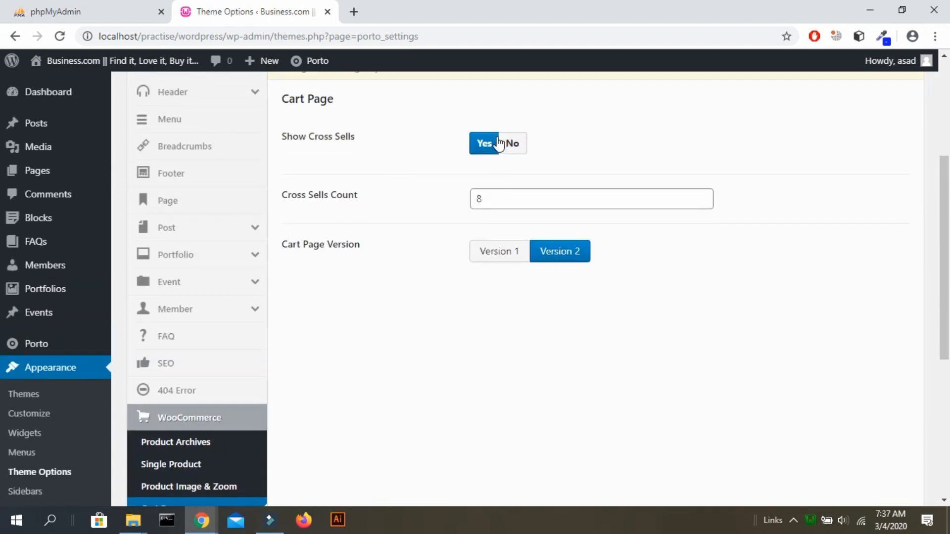
scroll(293, 392, down, 5)
scroll(291, 393, down, 3)
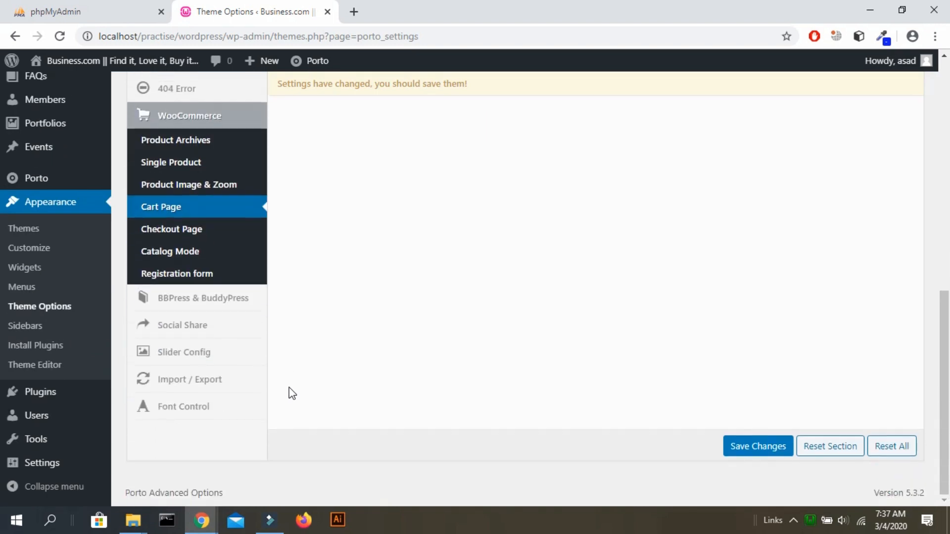
Look through BBPress & BuddyPress, Slider Config and Import / Export, ending on Font Control.
click(244, 307)
scroll(455, 229, up, 4)
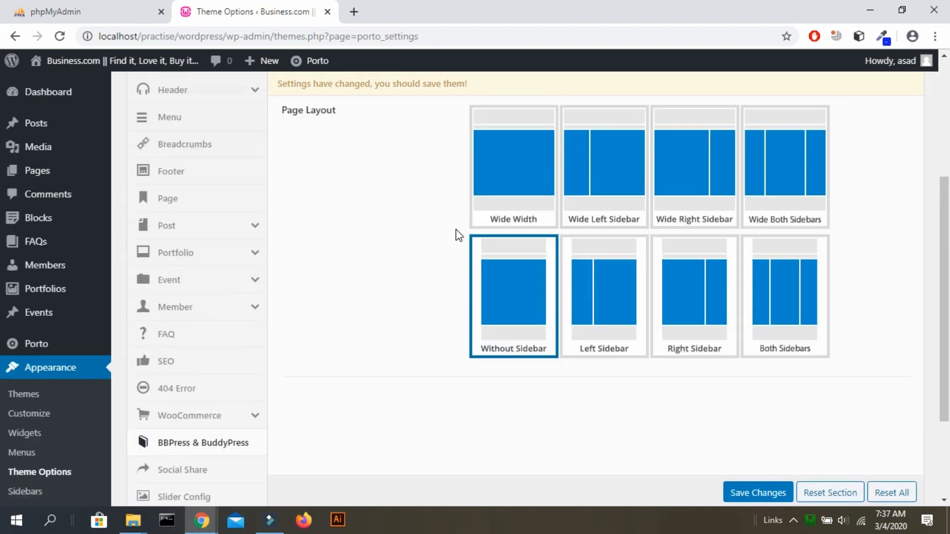
scroll(456, 230, down, 4)
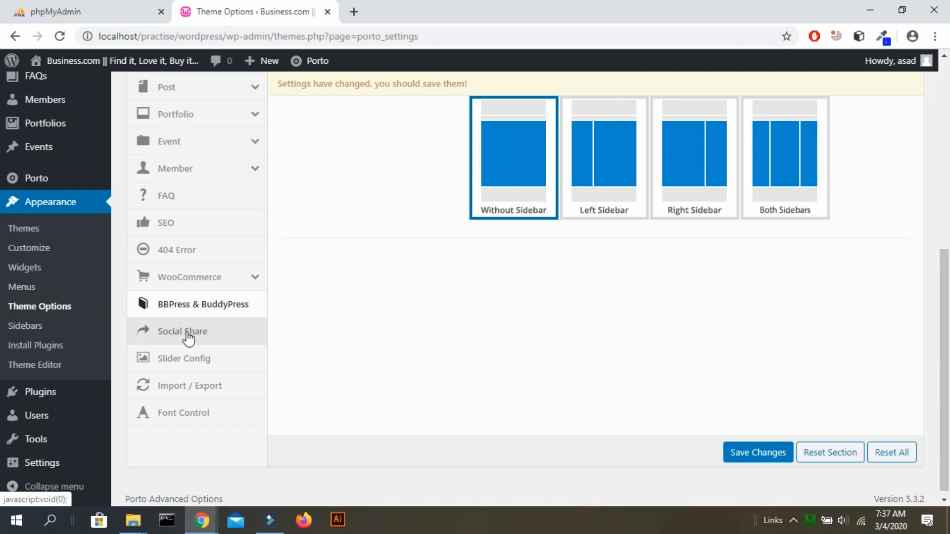
click(203, 366)
click(200, 393)
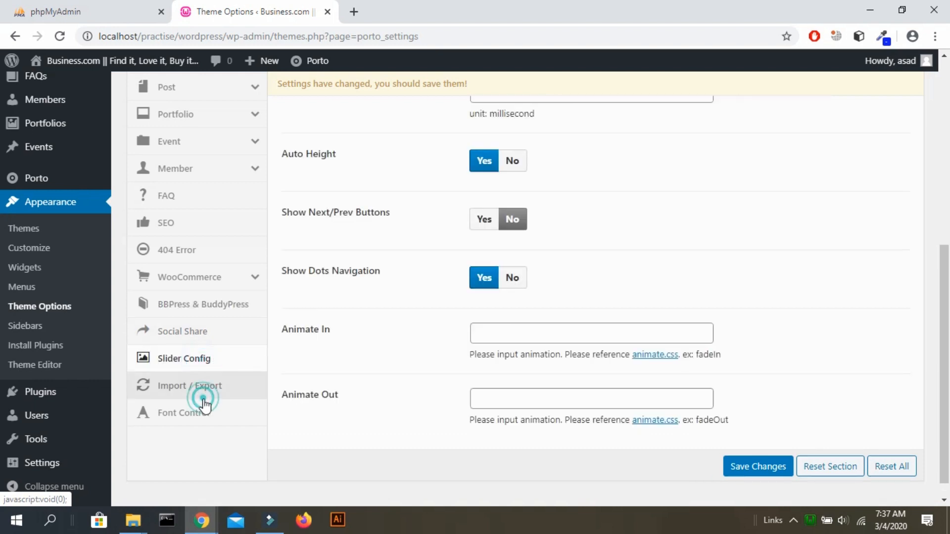
click(203, 416)
scroll(405, 347, up, 7)
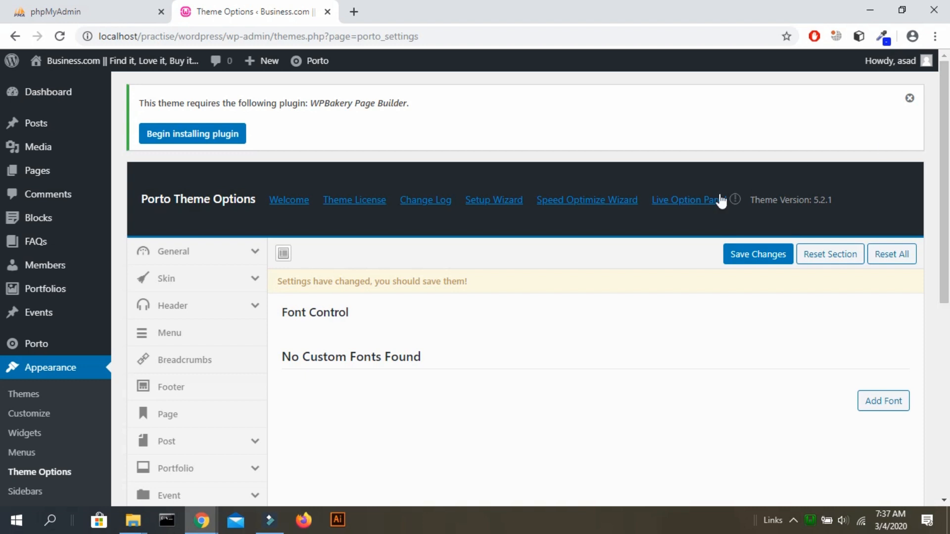
click(733, 202)
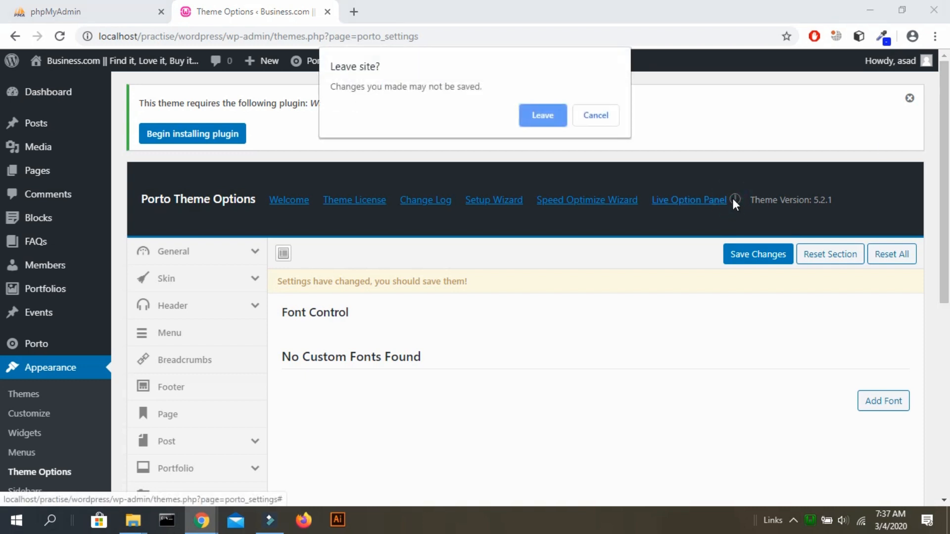
click(597, 117)
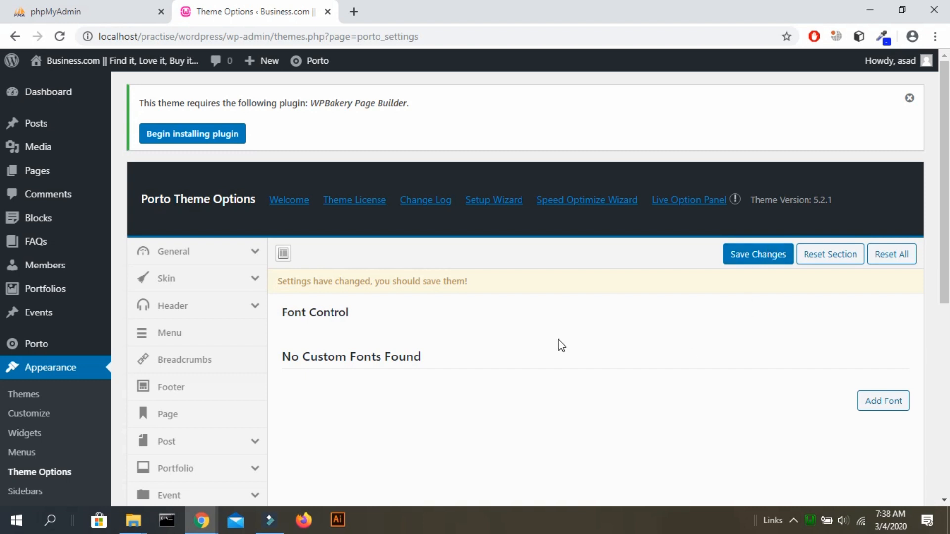
scroll(559, 345, down, 3)
scroll(559, 342, down, 2)
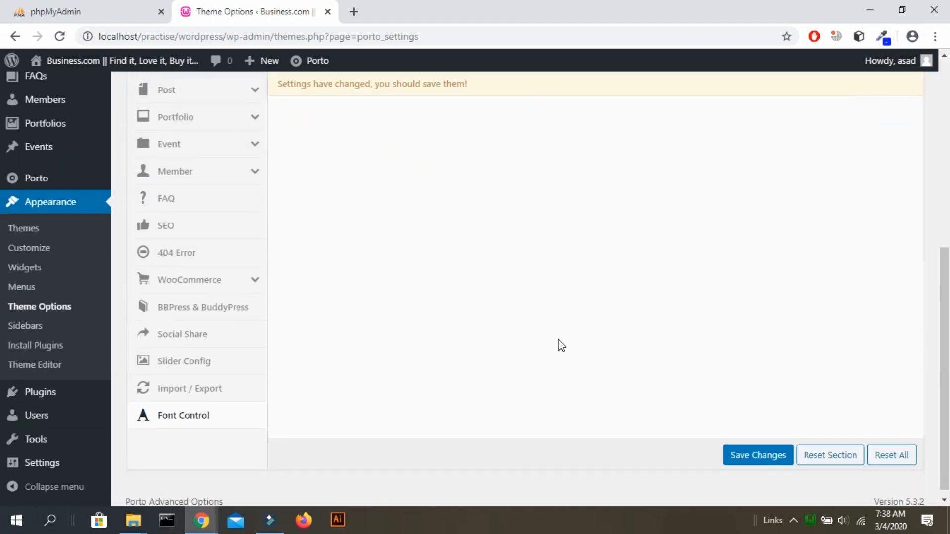
scroll(559, 341, up, 4)
scroll(558, 339, up, 3)
scroll(558, 340, down, 3)
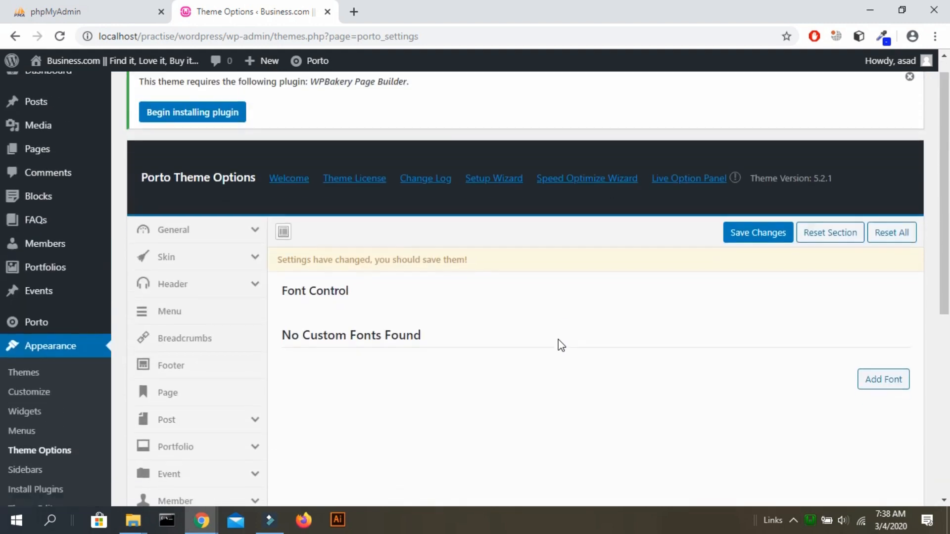
scroll(558, 339, up, 3)
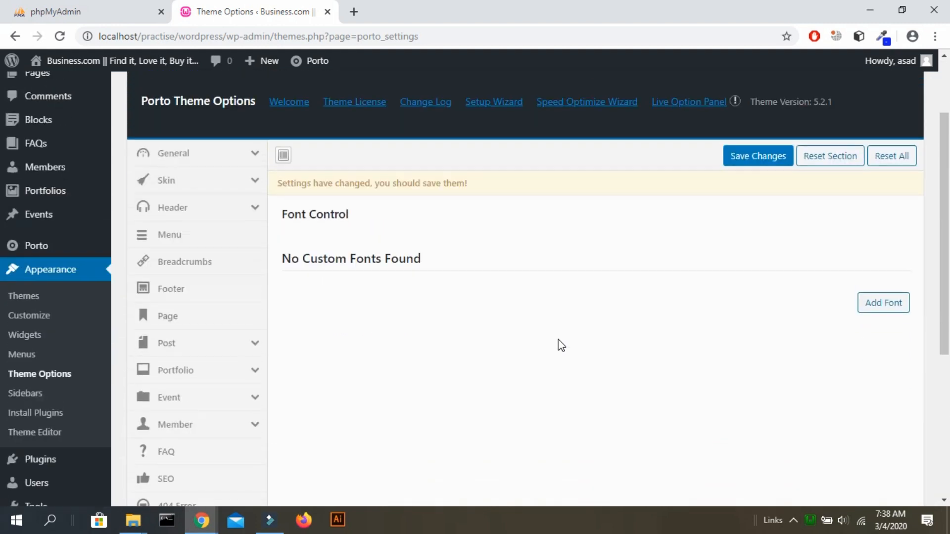